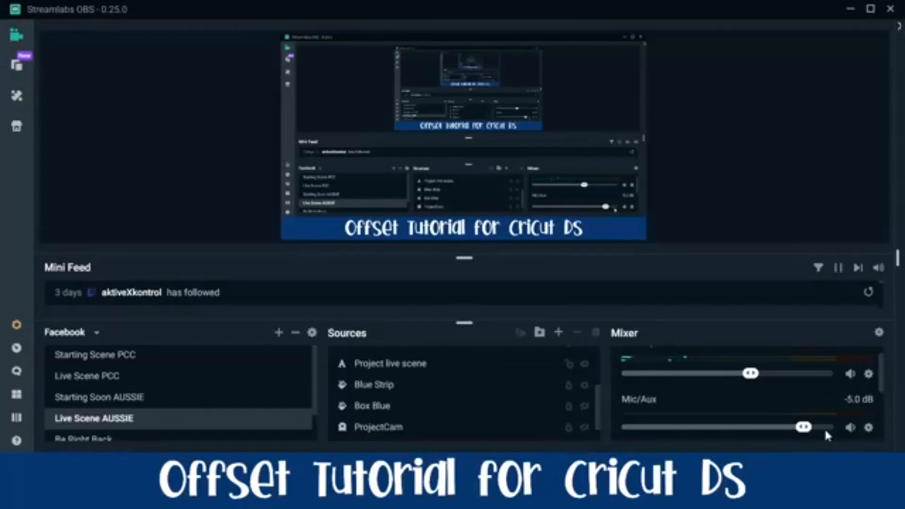
Set the audio input capture device for the Mic/Aux source to Microphone (Blue Snowball) and confirm the settings.
{"action": "left_click", "coordinate": [869, 428]}
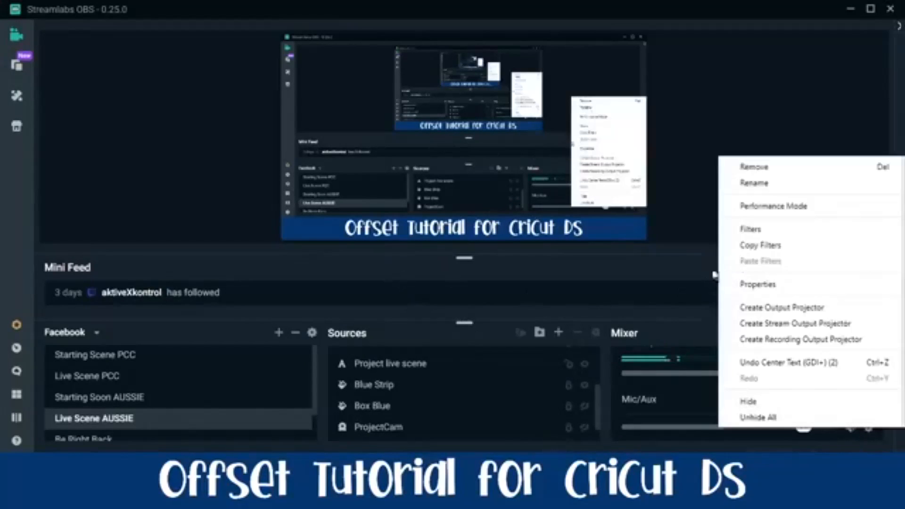
{"action": "left_click", "coordinate": [759, 285]}
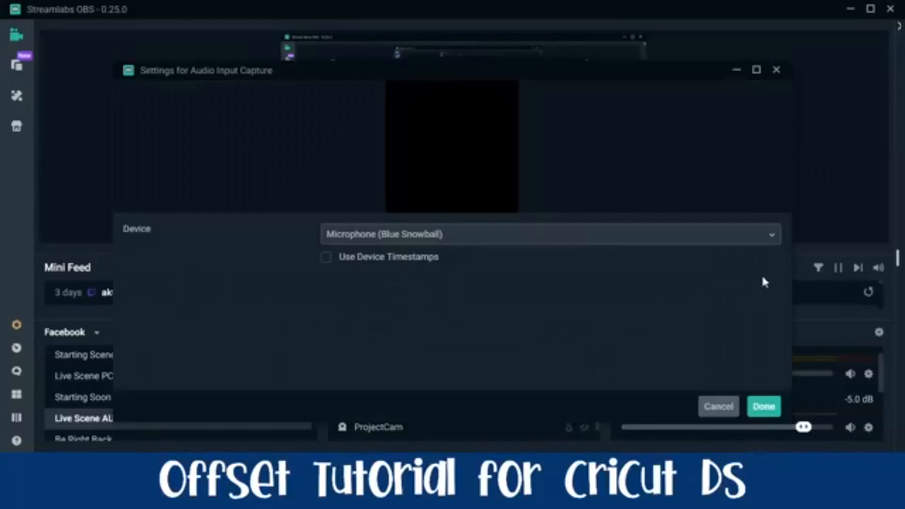
{"action": "left_click", "coordinate": [568, 229]}
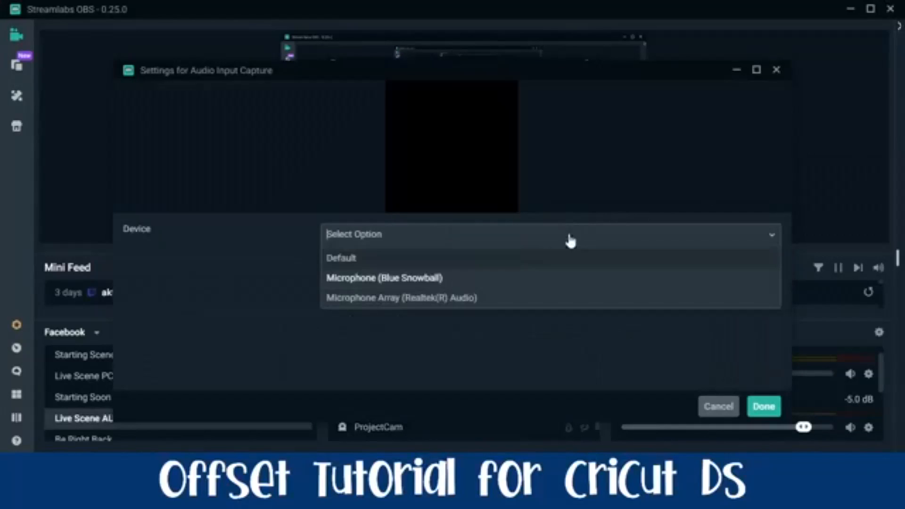
{"action": "left_click", "coordinate": [477, 278]}
{"action": "left_click", "coordinate": [758, 407]}
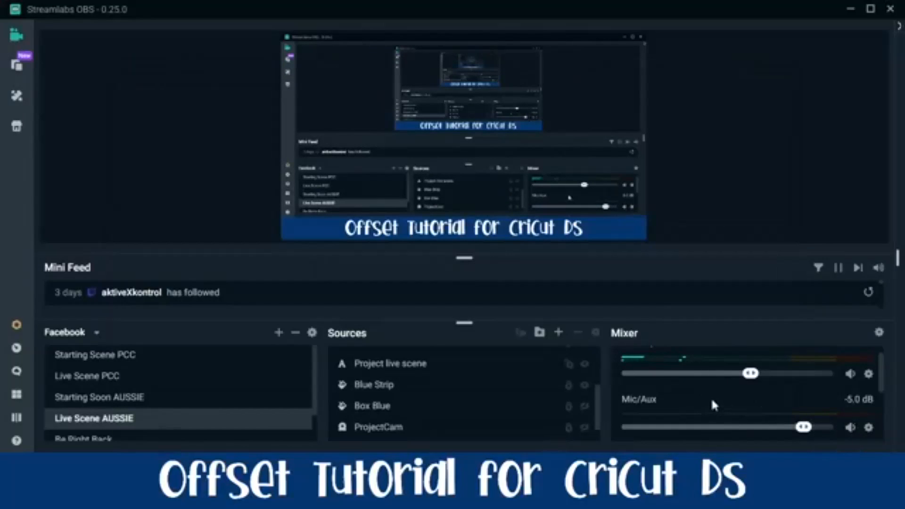
Switch to Chrome and close the YouTube background music tab.
{"action": "left_click", "coordinate": [152, 497]}
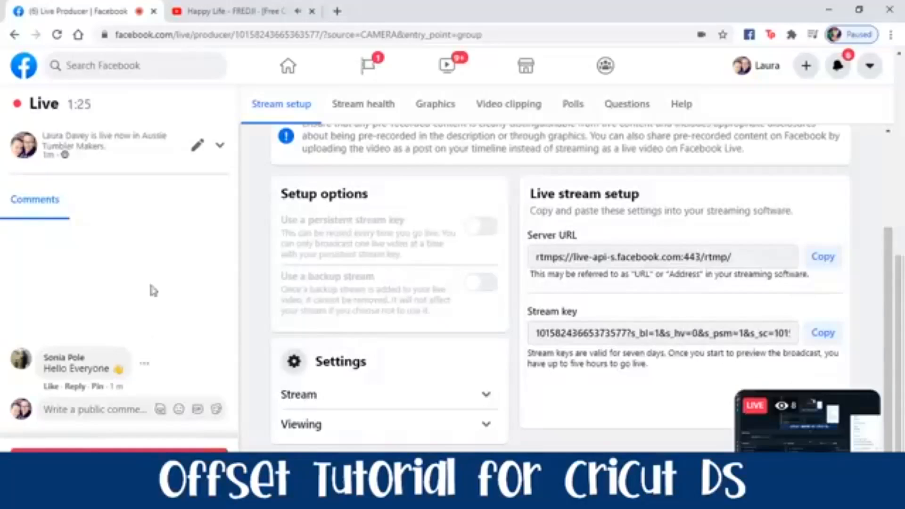
{"action": "left_click", "coordinate": [313, 19]}
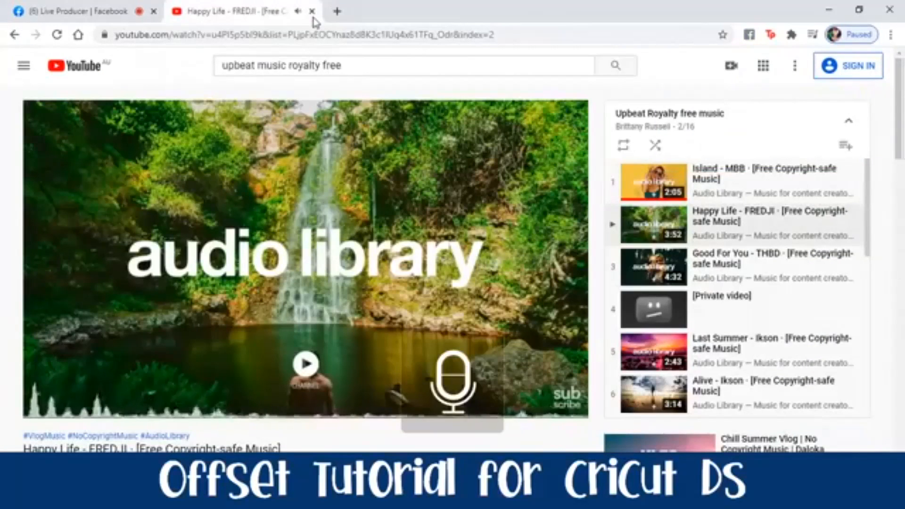
{"action": "left_click", "coordinate": [310, 12]}
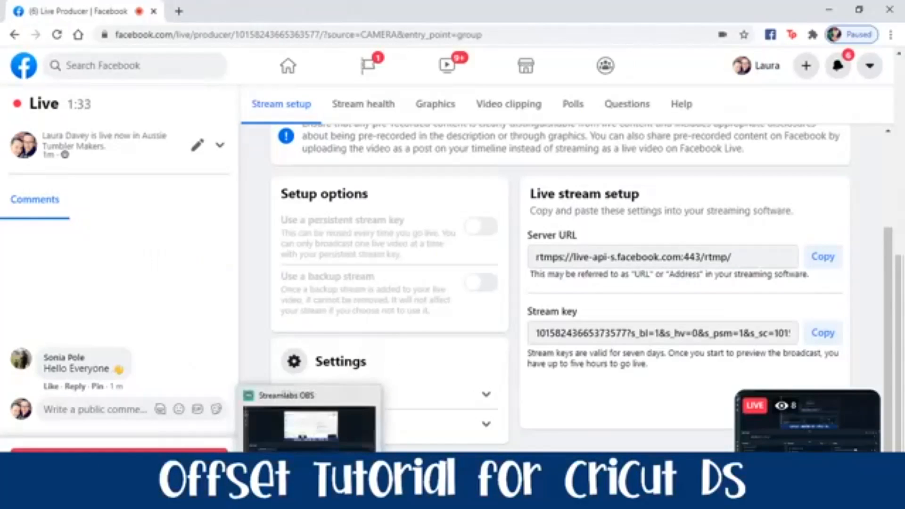
Switch to Streamlabs OBS to check the microphone level in the mixer, and minimise the open windows.
{"action": "left_click", "coordinate": [304, 441]}
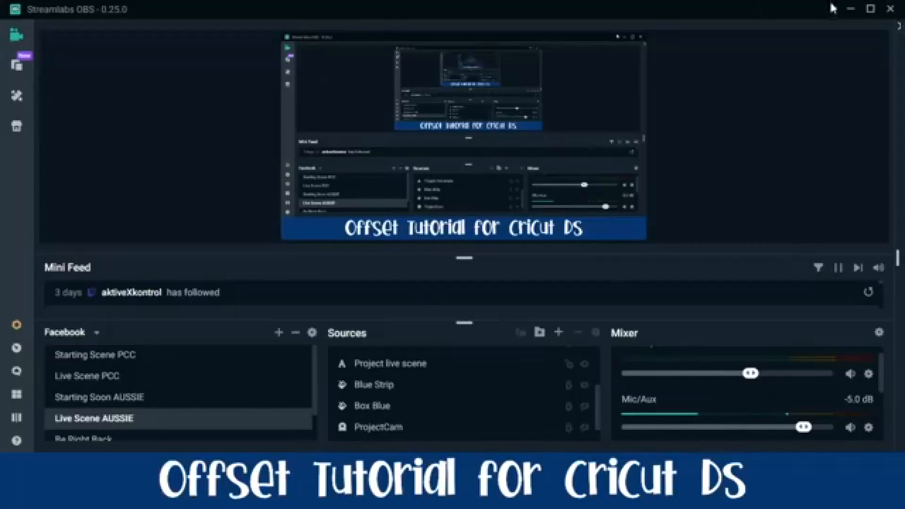
{"action": "left_click", "coordinate": [851, 11]}
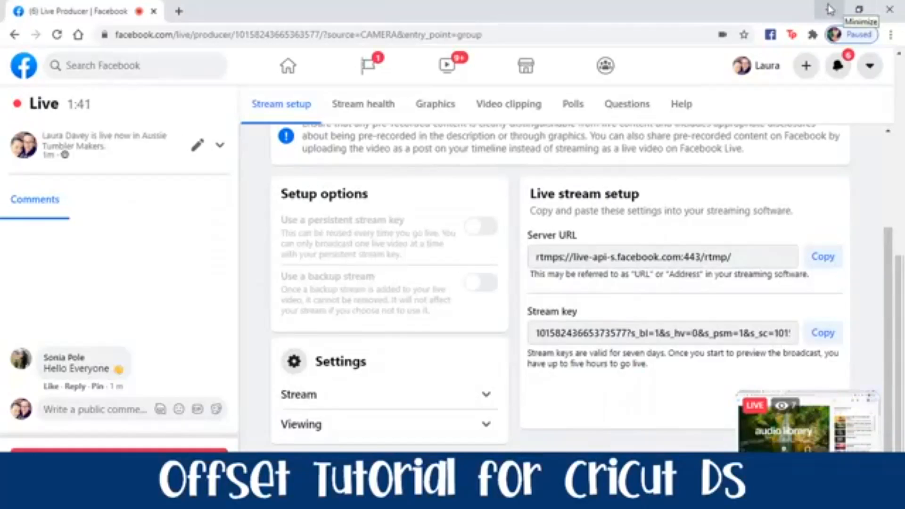
{"action": "left_click", "coordinate": [829, 9]}
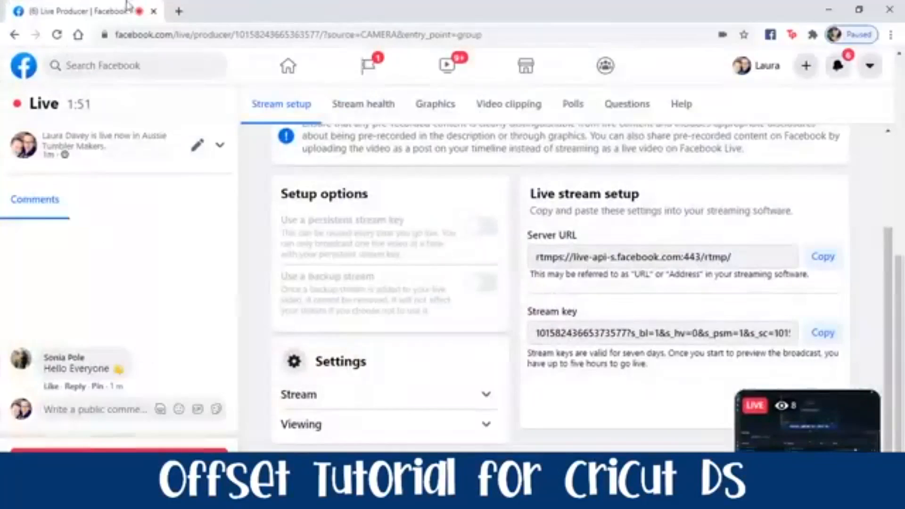
Open inkscape.org in a new Chrome tab.
{"action": "left_click", "coordinate": [178, 10]}
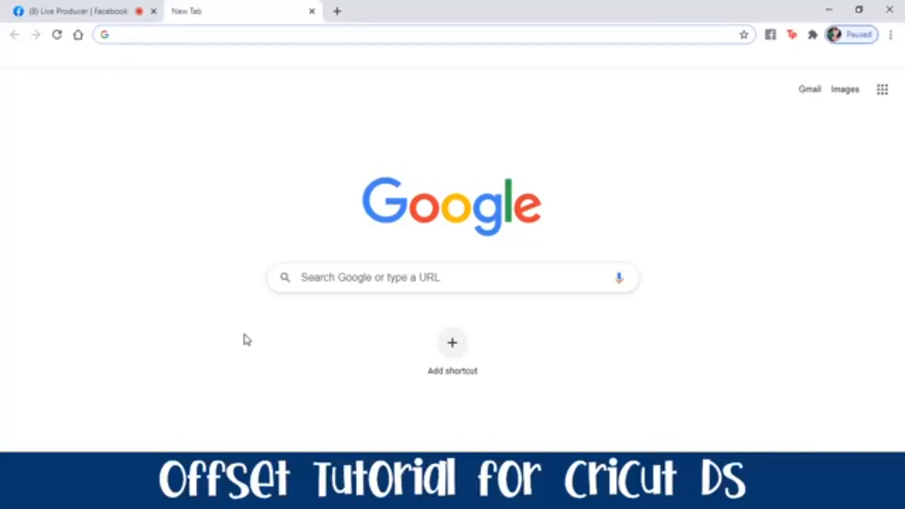
{"action": "type", "text": "inkscape.org"}
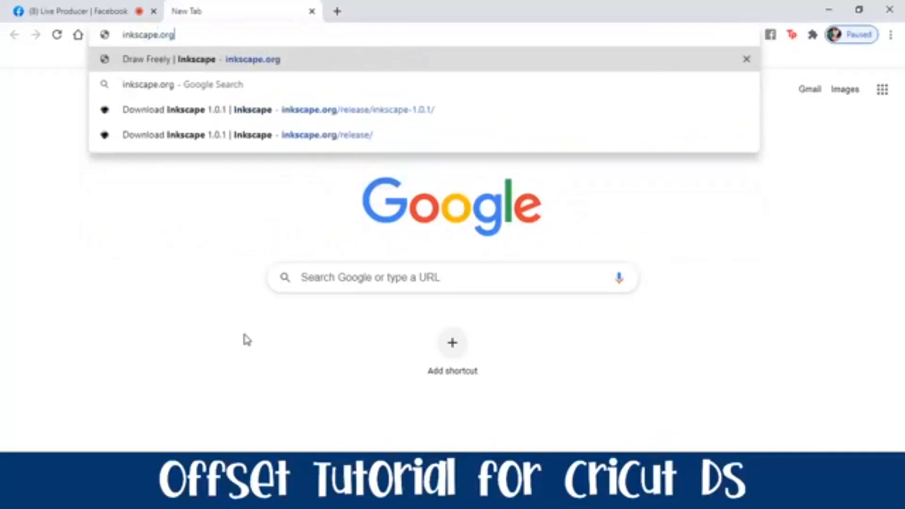
{"action": "key", "text": "Return"}
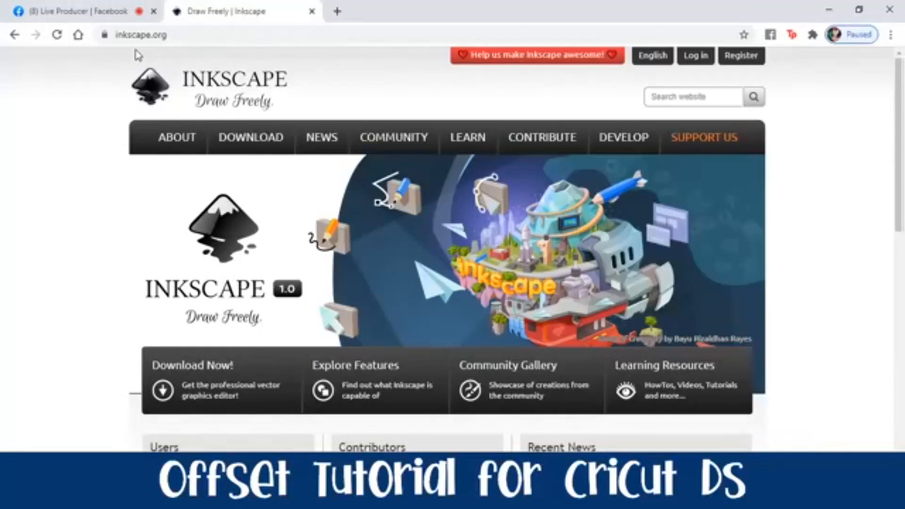
Open the download page for the current Inkscape version and view the available operating systems.
{"action": "scroll", "coordinate": [54, 266], "scroll_direction": "down", "scroll_amount": 1}
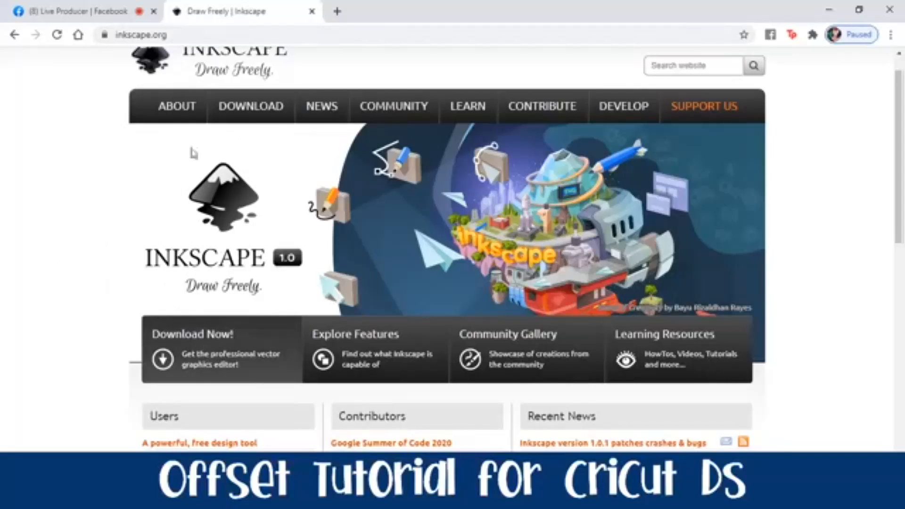
{"action": "mouse_move", "coordinate": [261, 110]}
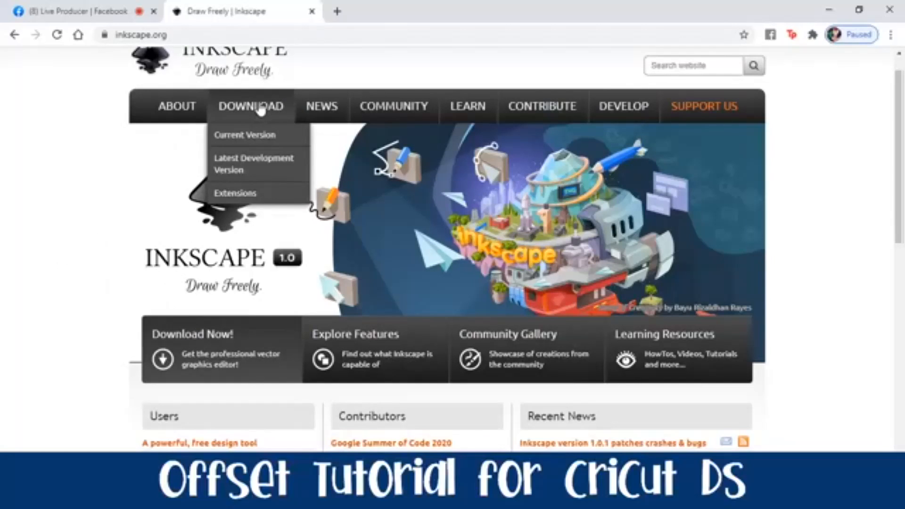
{"action": "left_click", "coordinate": [251, 141]}
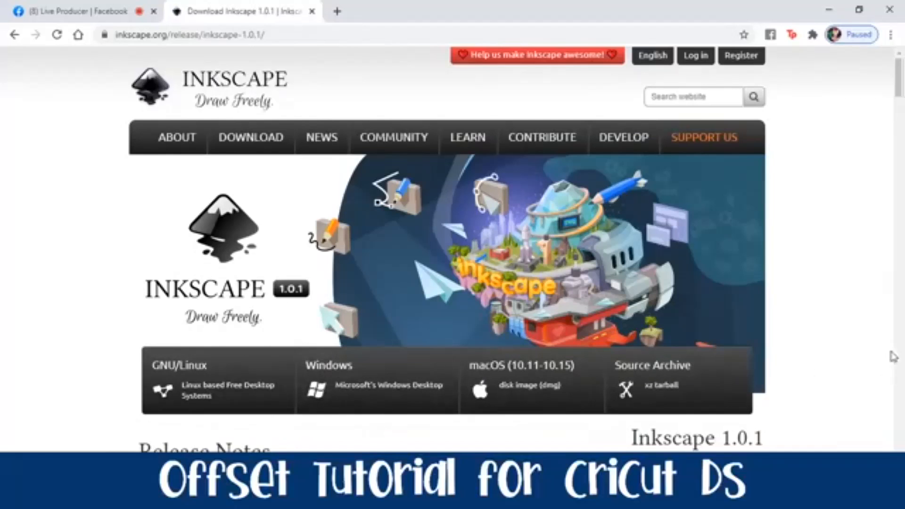
{"action": "scroll", "coordinate": [881, 342], "scroll_direction": "down", "scroll_amount": 1}
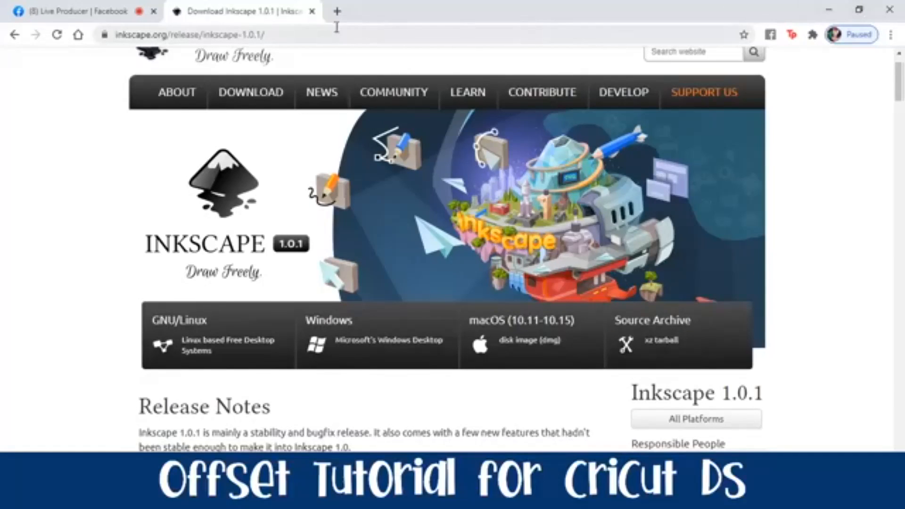
Close the Inkscape website, minimise the browser, then launch Inkscape from the desktop and maximise its window.
{"action": "left_click", "coordinate": [311, 11]}
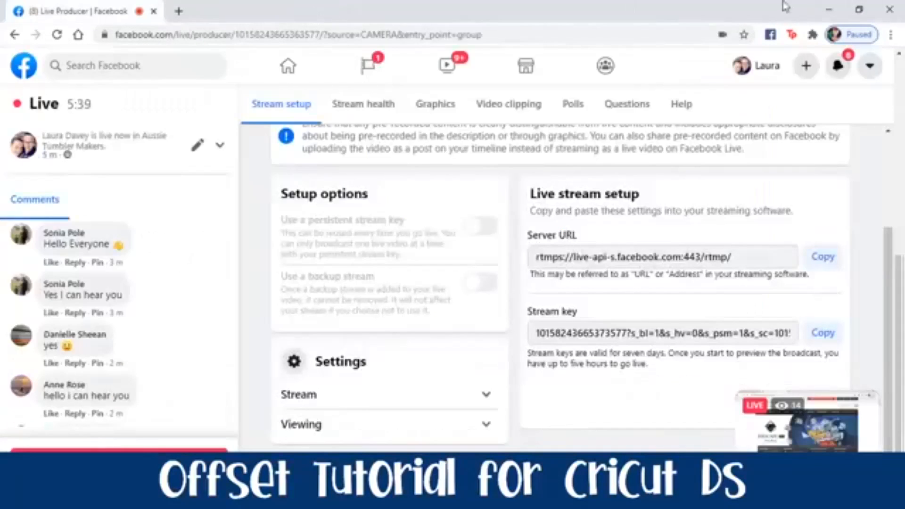
{"action": "left_click", "coordinate": [829, 9]}
{"action": "left_click", "coordinate": [372, 234]}
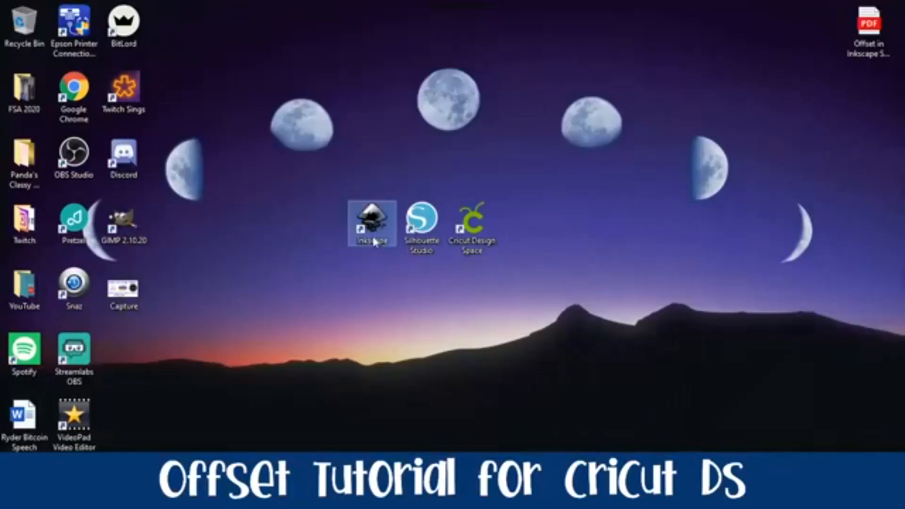
{"action": "double_click", "coordinate": [363, 228]}
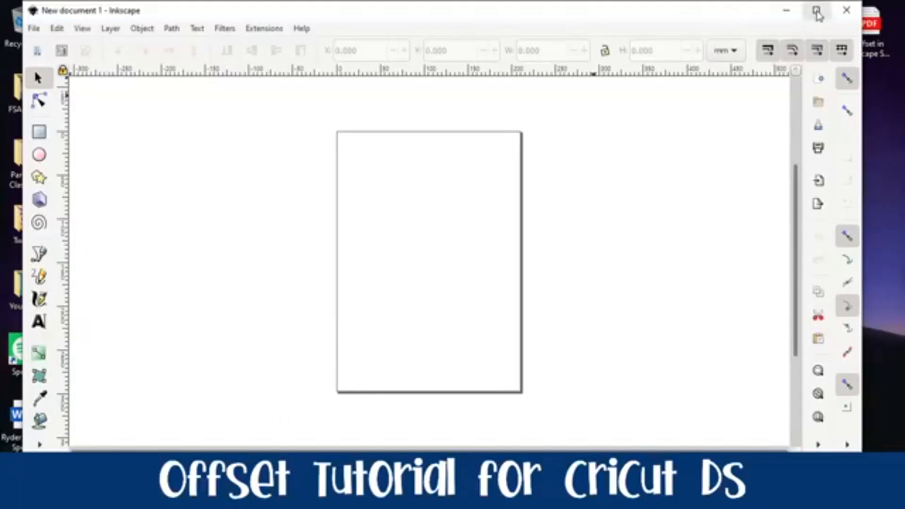
{"action": "left_click", "coordinate": [817, 11]}
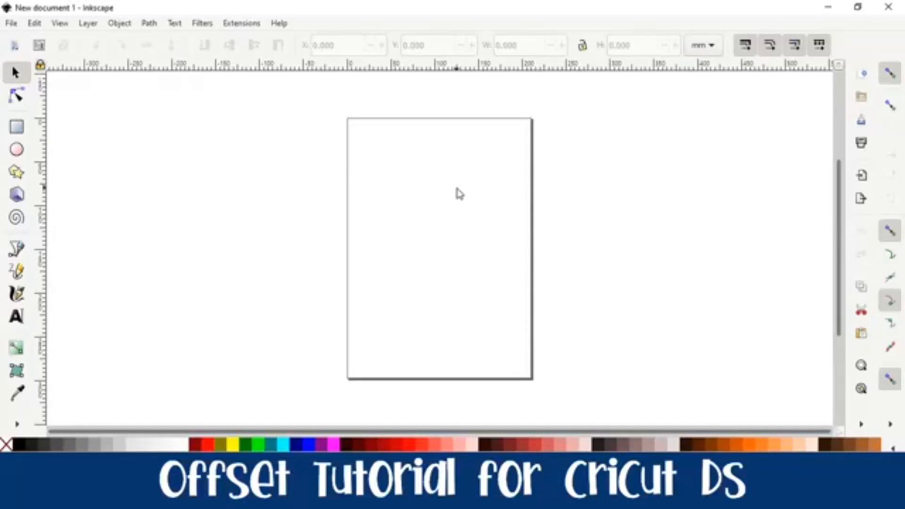
Add a text object with a sample first name near the middle of the page.
{"action": "scroll", "coordinate": [456, 188], "scroll_direction": "up", "scroll_amount": 3, "text": "ctrl"}
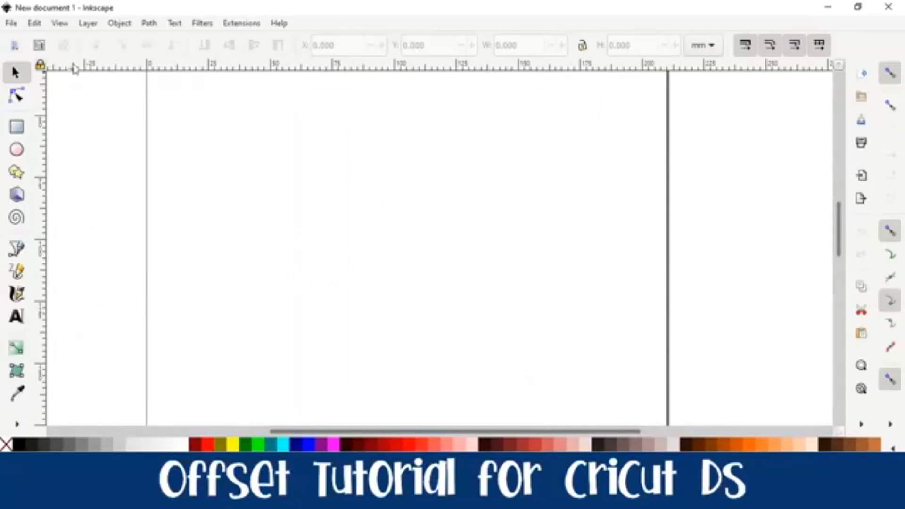
{"action": "left_click", "coordinate": [22, 321]}
{"action": "left_click", "coordinate": [252, 239]}
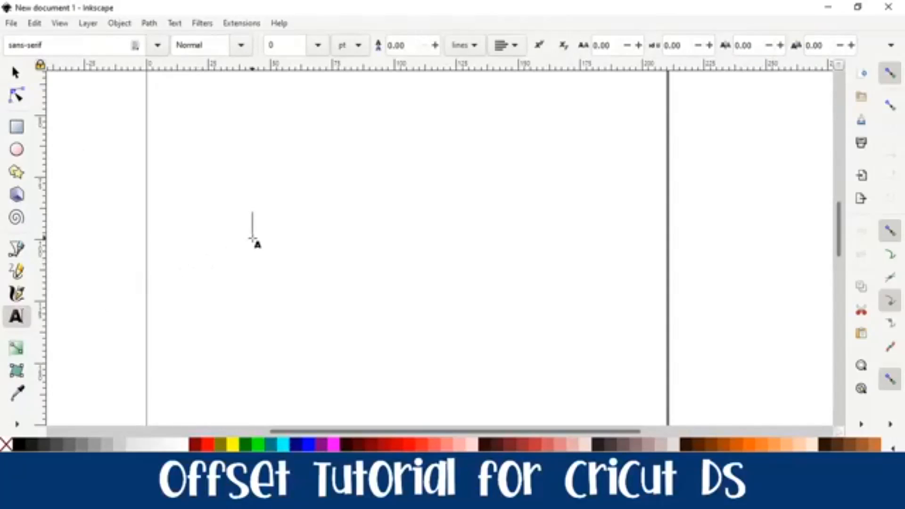
{"action": "type", "text": "Julie"}
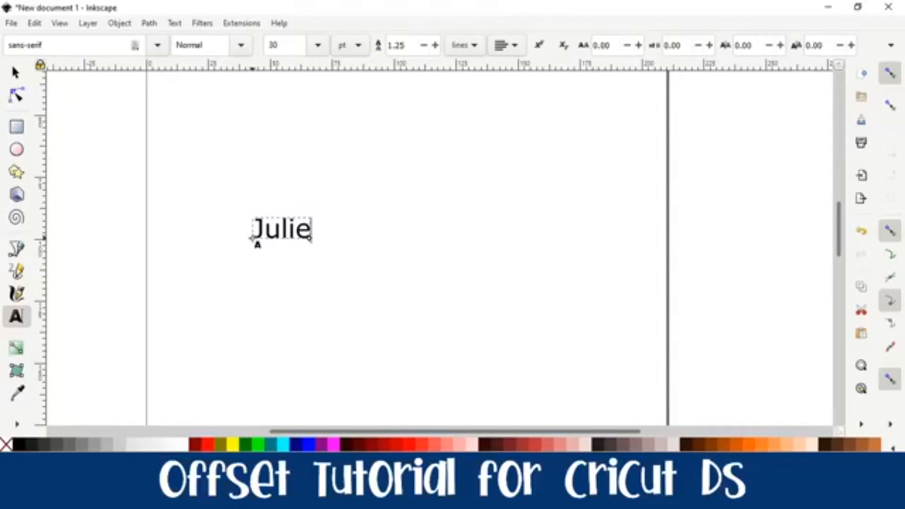
Change the font of the sample name to Kaktoes, and undo the accidental edit made after it.
{"action": "left_click", "coordinate": [251, 239]}
{"action": "double_click", "coordinate": [254, 237]}
{"action": "left_click_drag", "start_coordinate": [70, 45], "coordinate": [5, 44]}
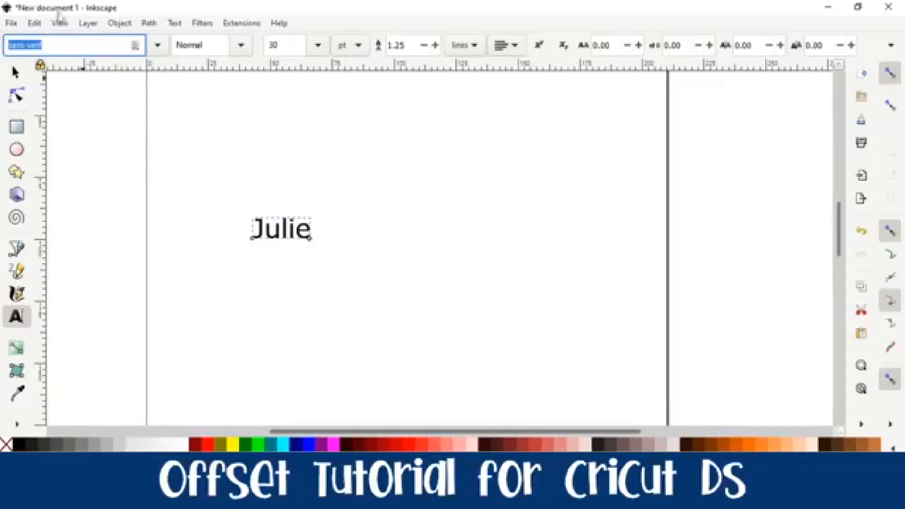
{"action": "left_click", "coordinate": [158, 50]}
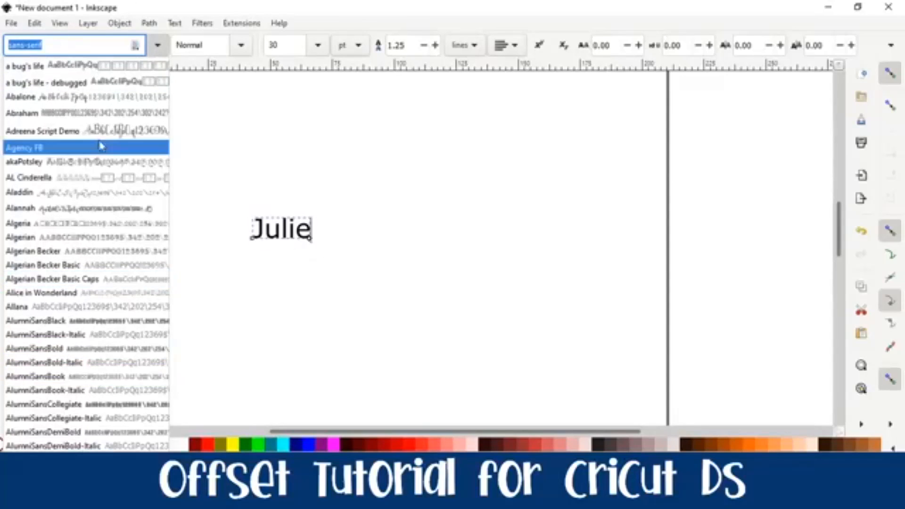
{"action": "left_click", "coordinate": [68, 50]}
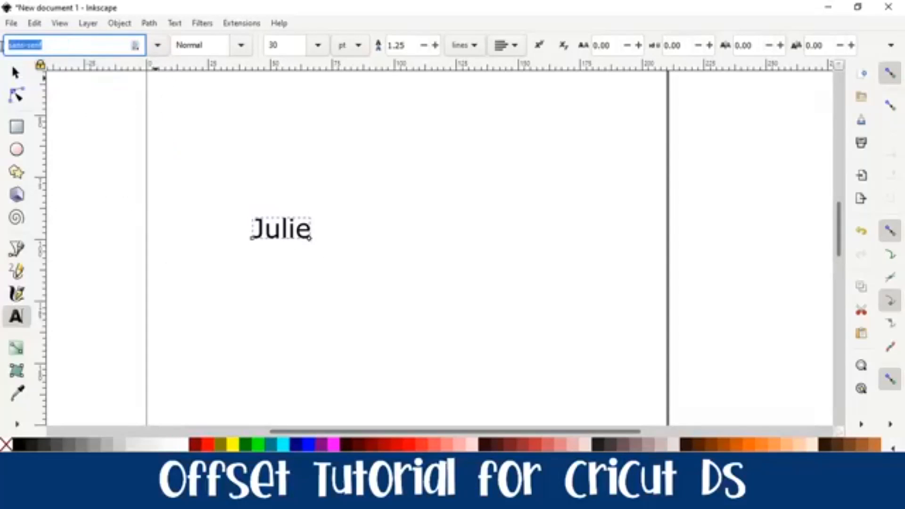
{"action": "type", "text": "kaltoes"}
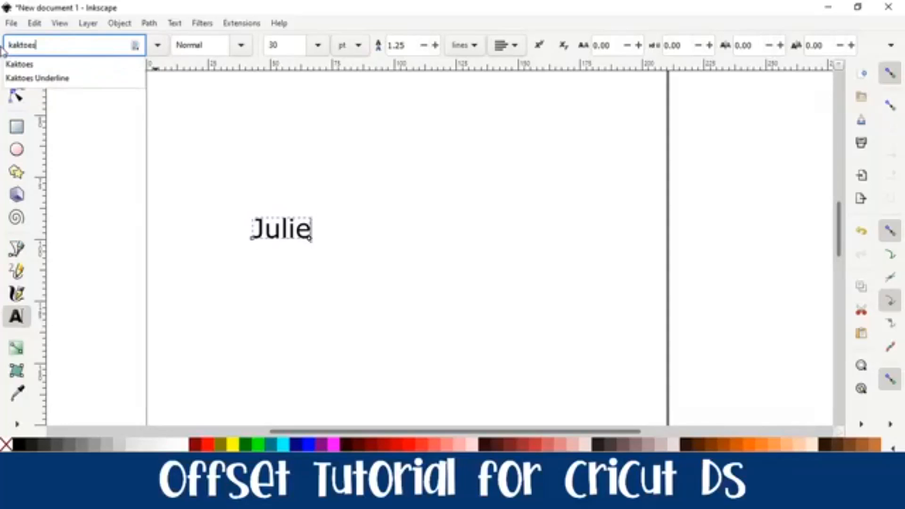
{"action": "key", "text": "Return"}
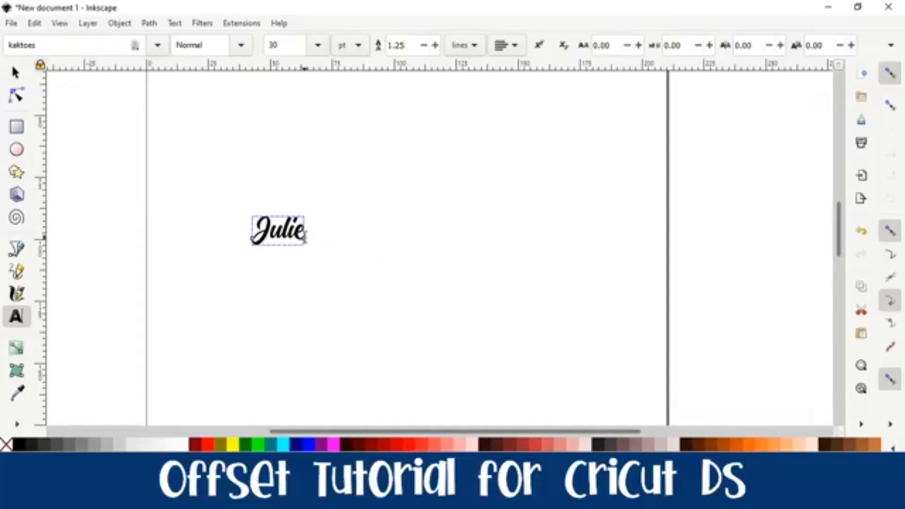
{"action": "mouse_move", "coordinate": [304, 238]}
{"action": "left_mouse_down"}
{"action": "mouse_move", "coordinate": [317, 240]}
{"action": "mouse_move", "coordinate": [305, 241]}
{"action": "left_mouse_up"}
{"action": "key", "text": "ctrl+z"}
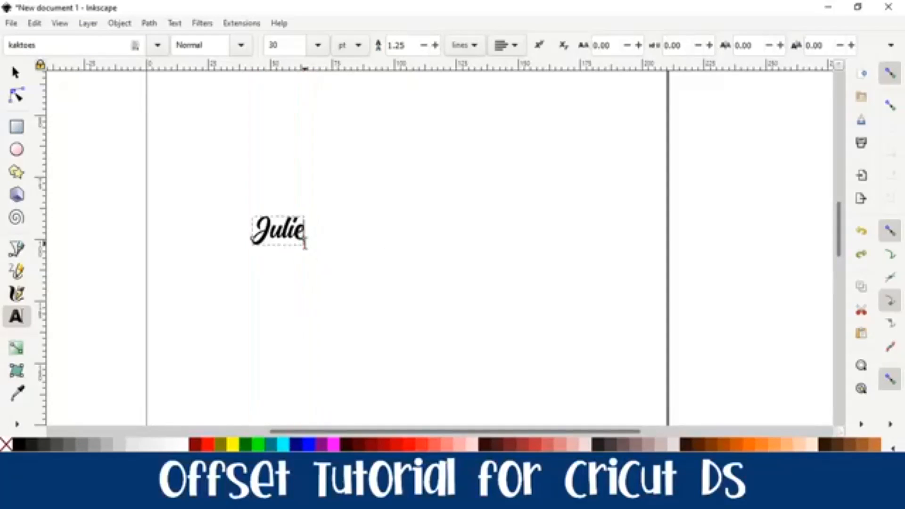
Select the sample name together with its purple offset outline and delete both from the page.
{"action": "left_click", "coordinate": [14, 74]}
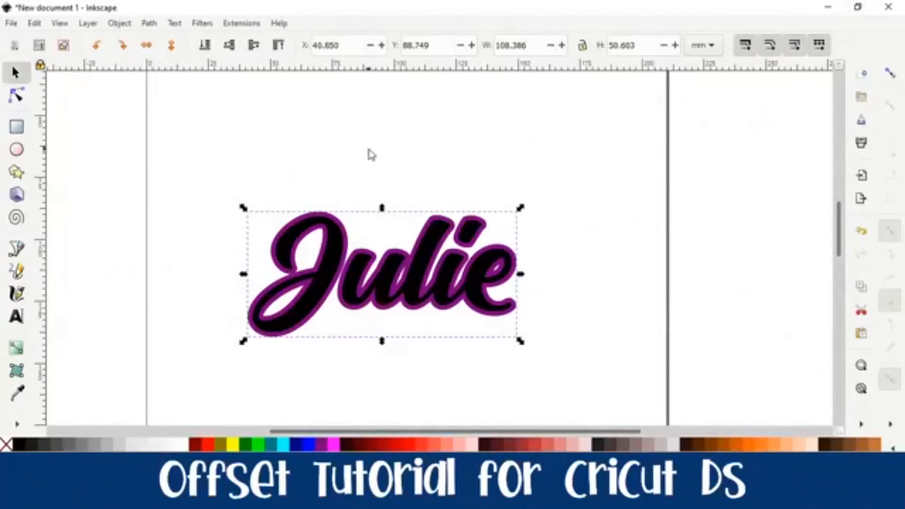
{"action": "left_click", "coordinate": [370, 154]}
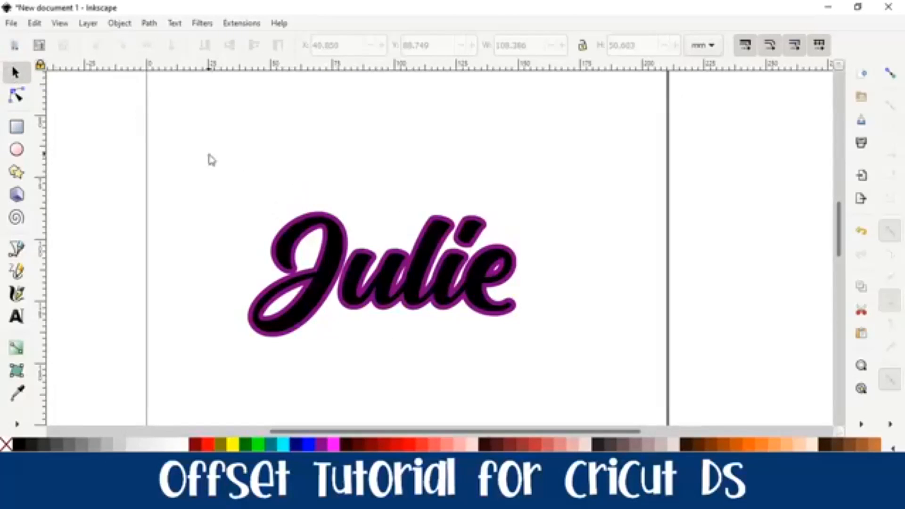
{"action": "left_click_drag", "start_coordinate": [209, 154], "coordinate": [551, 365]}
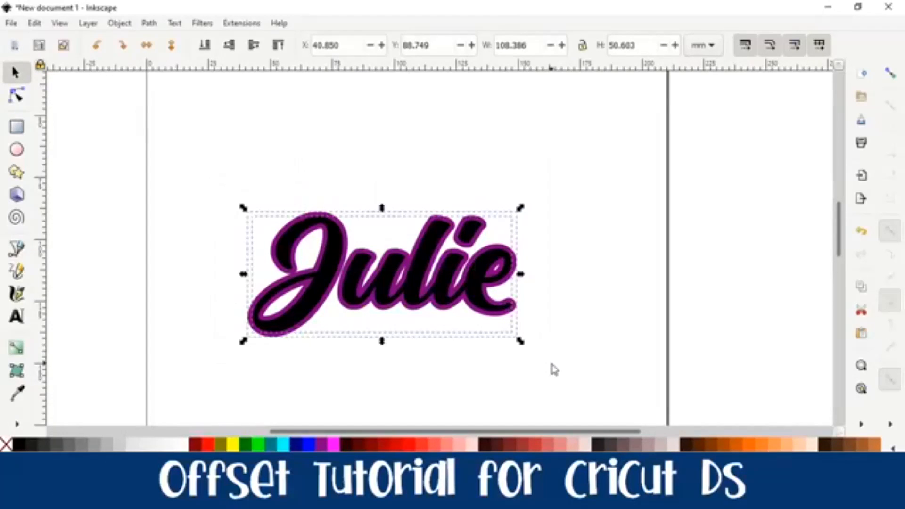
{"action": "key", "text": "Delete"}
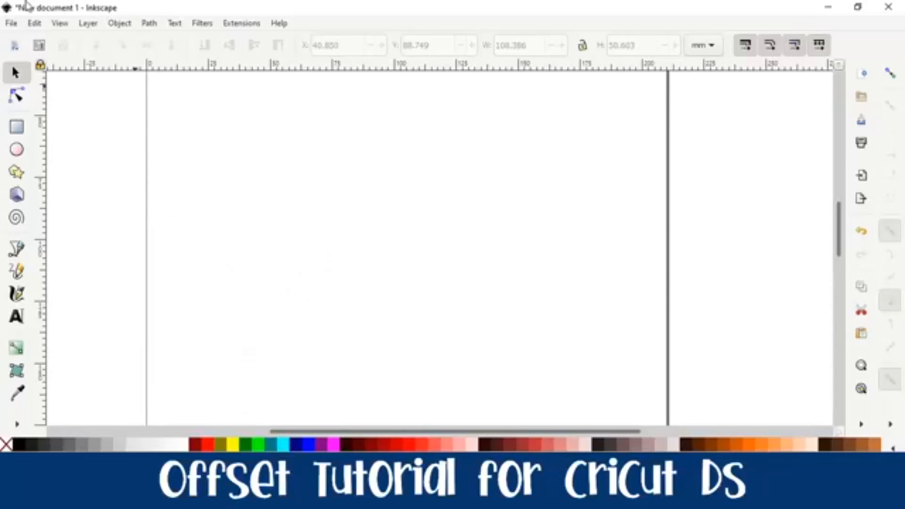
Add a new text object with a sample first name on the page.
{"action": "left_click", "coordinate": [17, 317]}
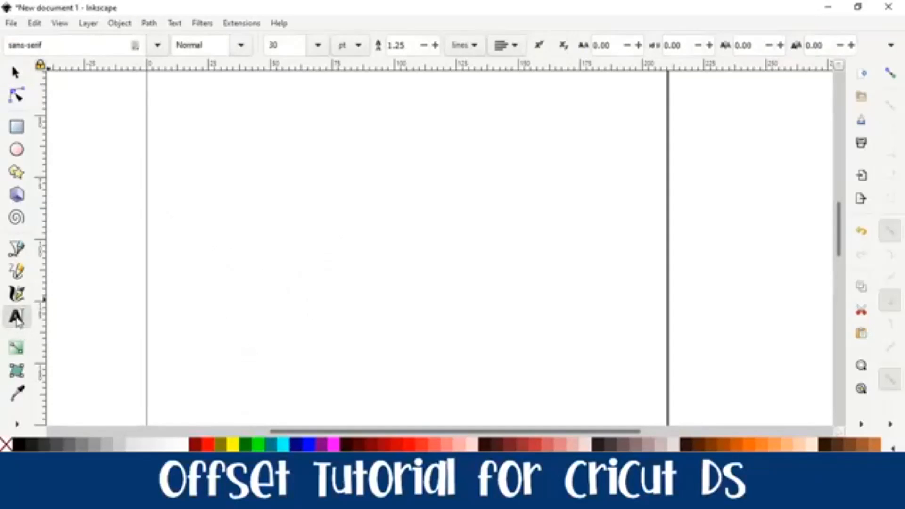
{"action": "left_click", "coordinate": [243, 230]}
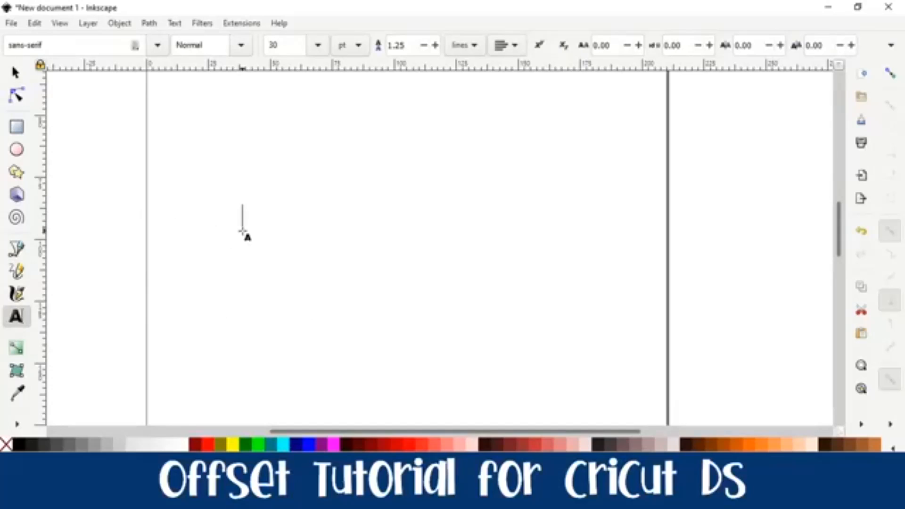
{"action": "type", "text": "Julie"}
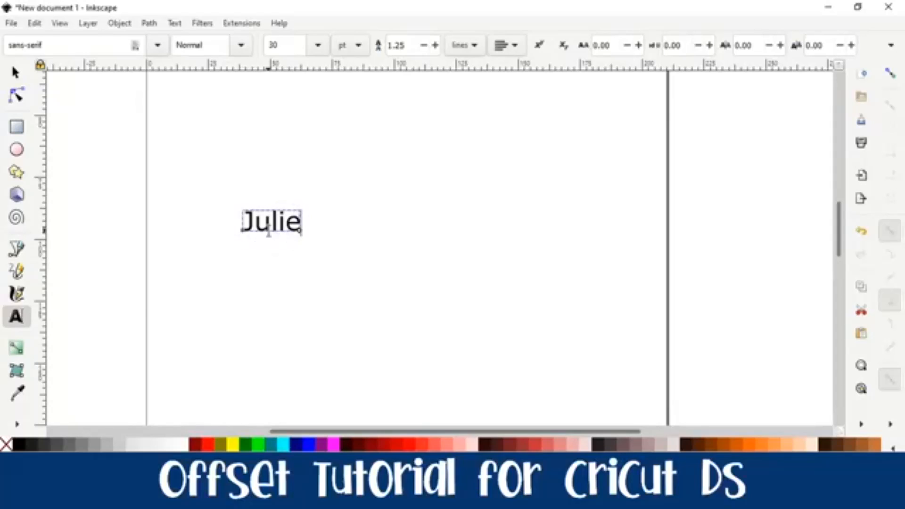
Change the font of the sample name from sans-serif to kaktoes.
{"action": "left_click", "coordinate": [161, 48]}
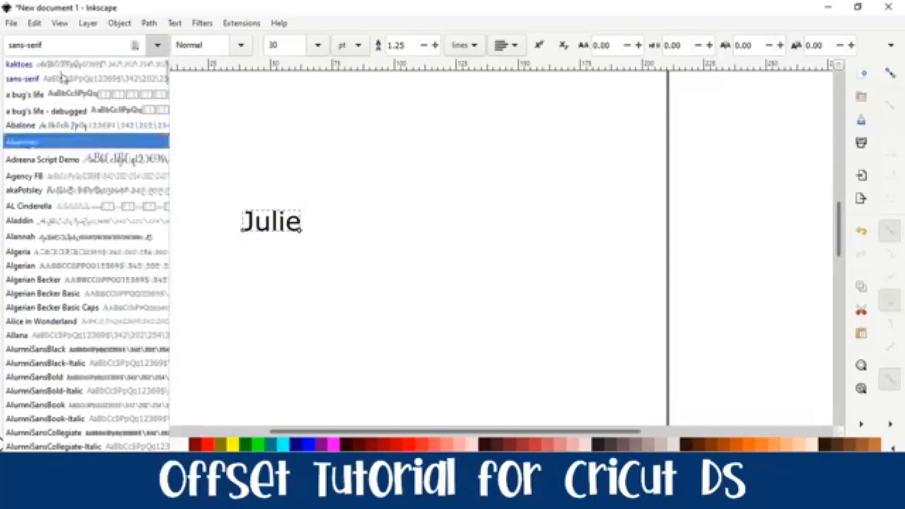
{"action": "left_click", "coordinate": [56, 44]}
{"action": "left_click_drag", "start_coordinate": [56, 44], "coordinate": [2, 53]}
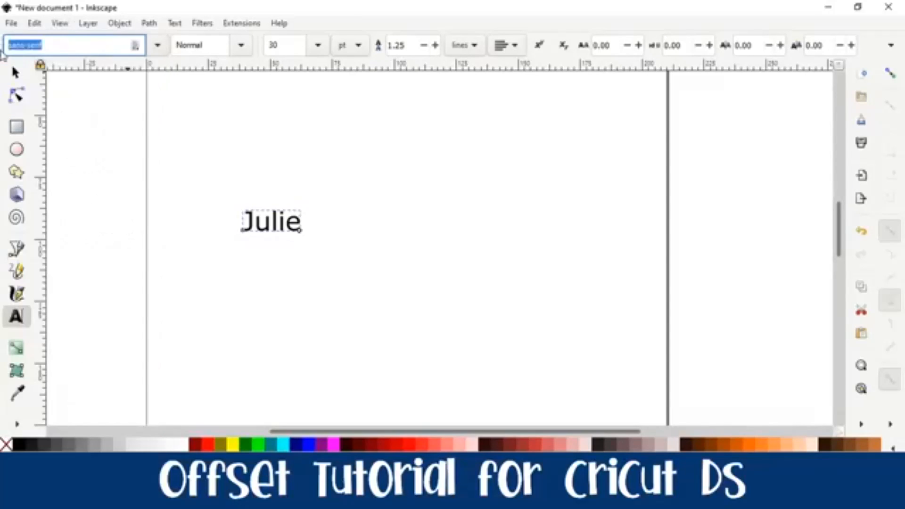
{"action": "type", "text": "kaltoes"}
{"action": "key", "text": "Return"}
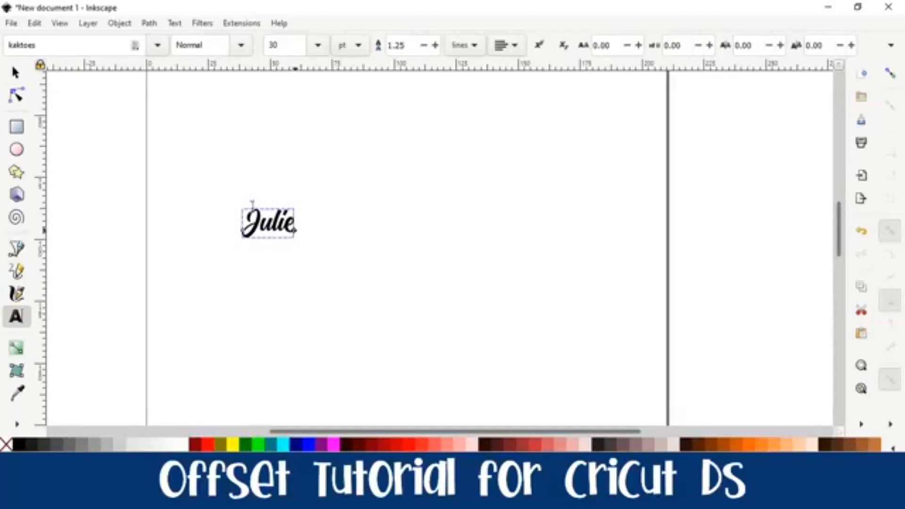
Enlarge the sample name to about 126 mm wide by 68 mm high and move it up to about Y 72 mm.
{"action": "left_click", "coordinate": [15, 78]}
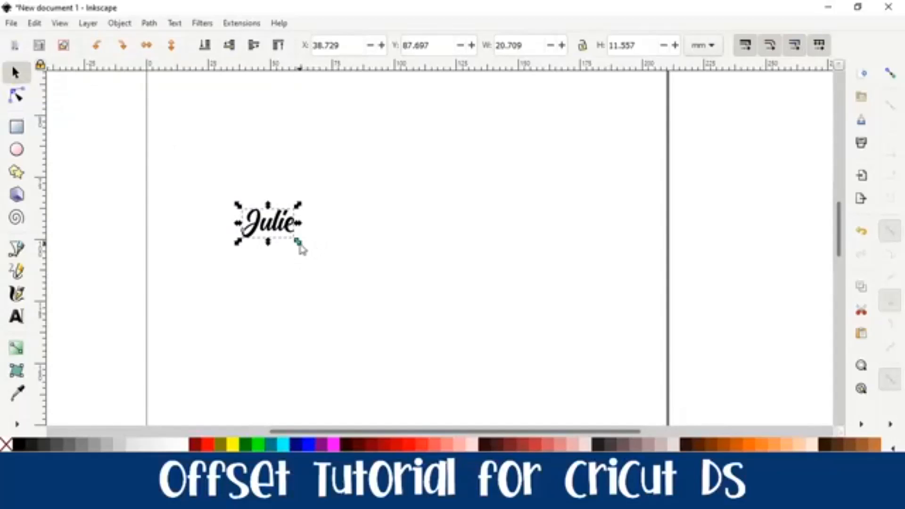
{"action": "left_click_drag", "start_coordinate": [299, 244], "coordinate": [519, 345]}
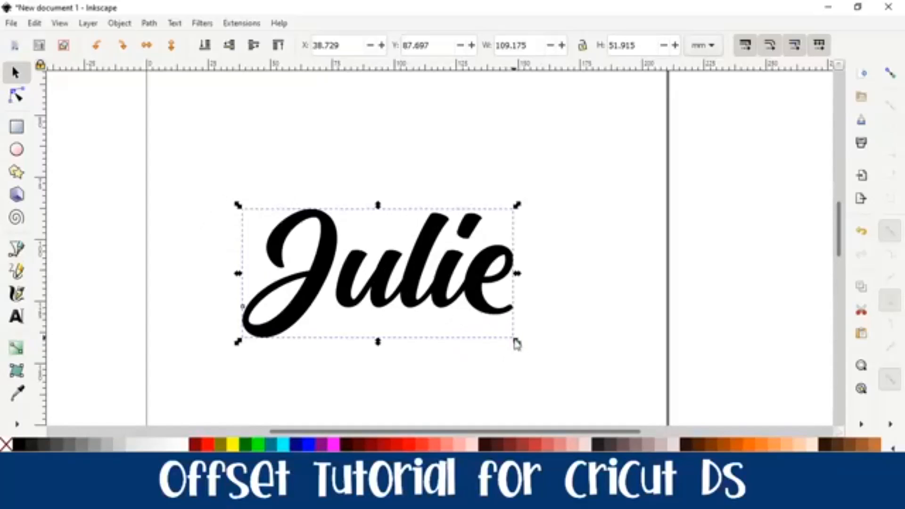
{"action": "left_click_drag", "start_coordinate": [516, 342], "coordinate": [558, 388]}
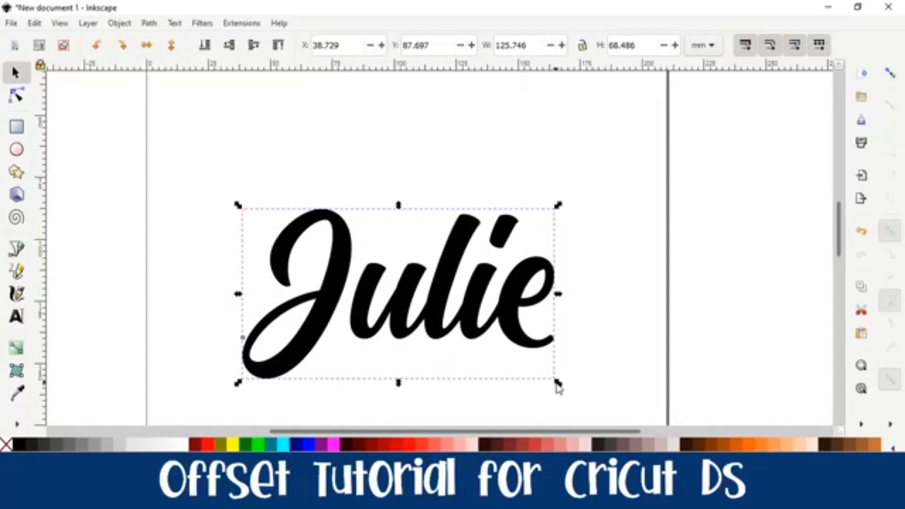
{"action": "left_click_drag", "start_coordinate": [466, 304], "coordinate": [468, 270]}
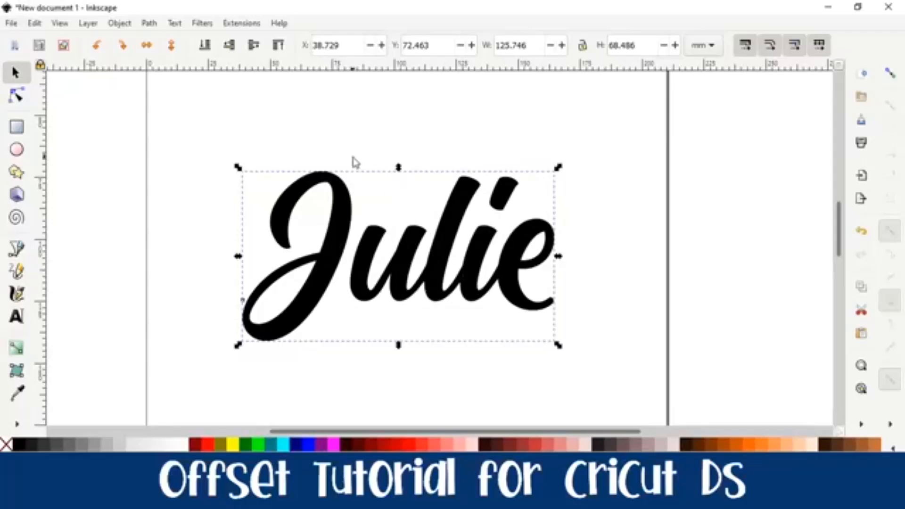
Convert the sample name from text to paths and ungroup it into separate letters.
{"action": "left_click", "coordinate": [149, 24]}
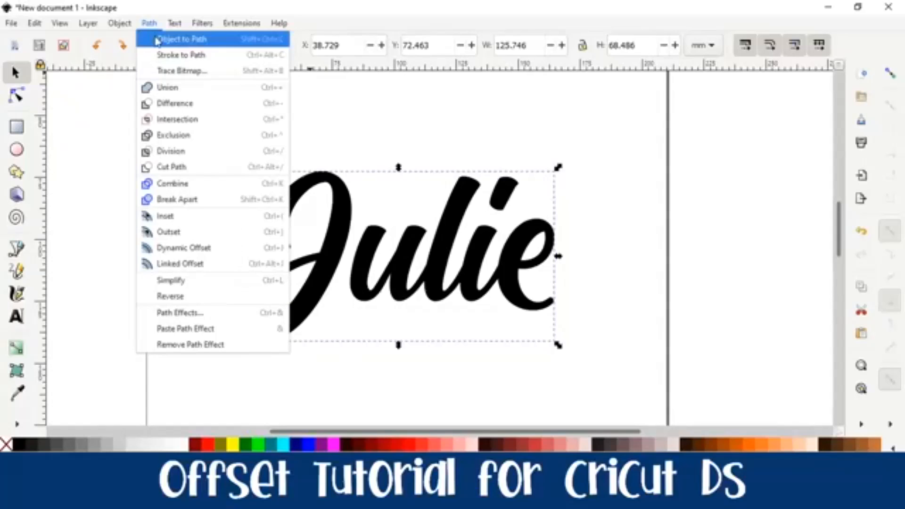
{"action": "left_click", "coordinate": [157, 40]}
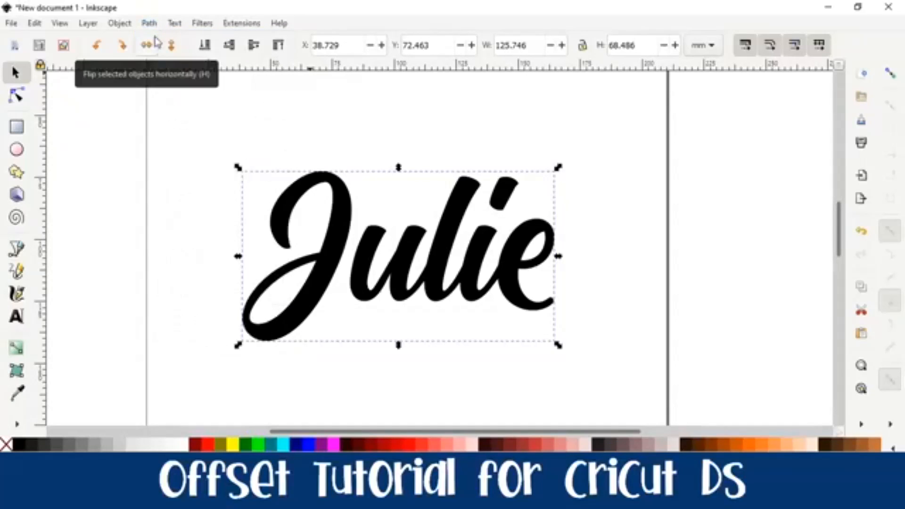
{"action": "left_click", "coordinate": [120, 23]}
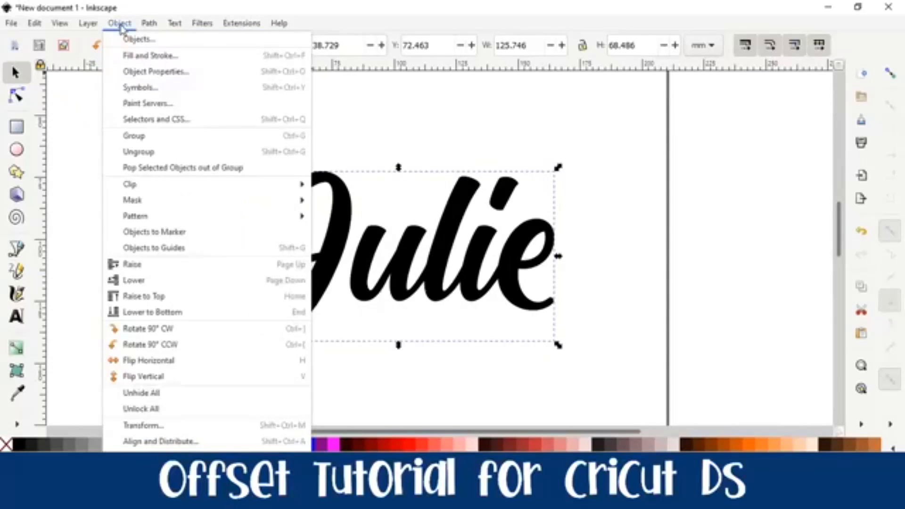
{"action": "left_click", "coordinate": [139, 152]}
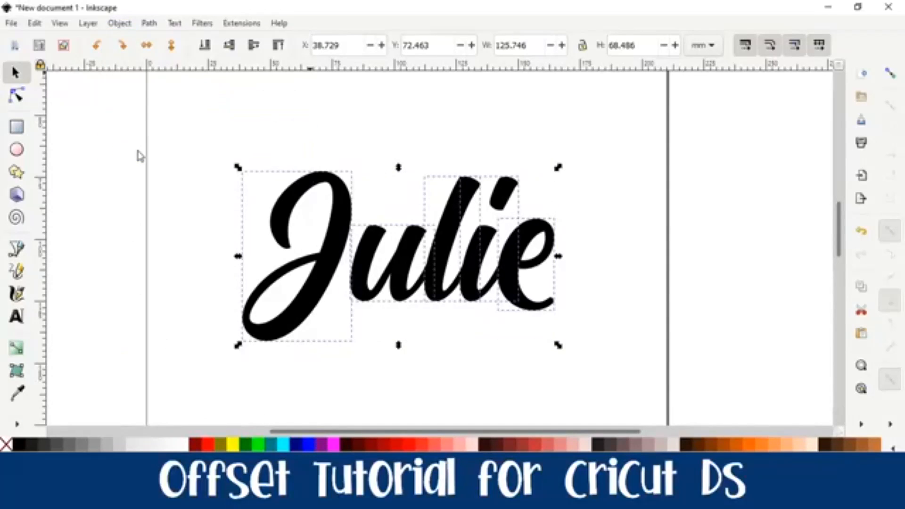
Union the separate letters into a single path and create a linked offset from it.
{"action": "left_click", "coordinate": [149, 24]}
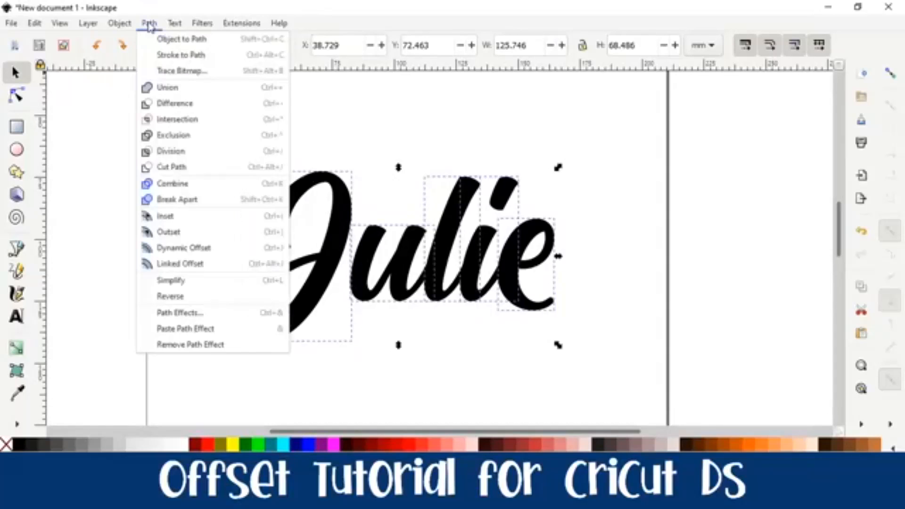
{"action": "left_click", "coordinate": [163, 88]}
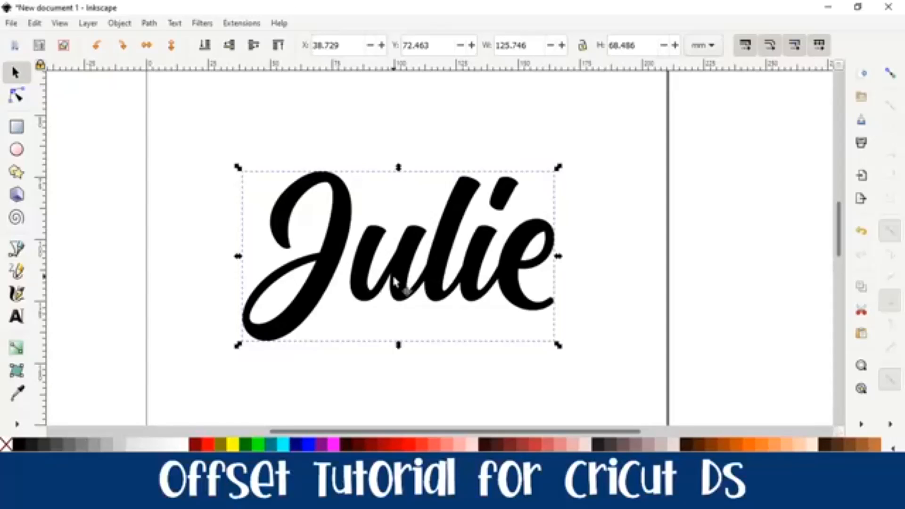
{"action": "left_click", "coordinate": [118, 24]}
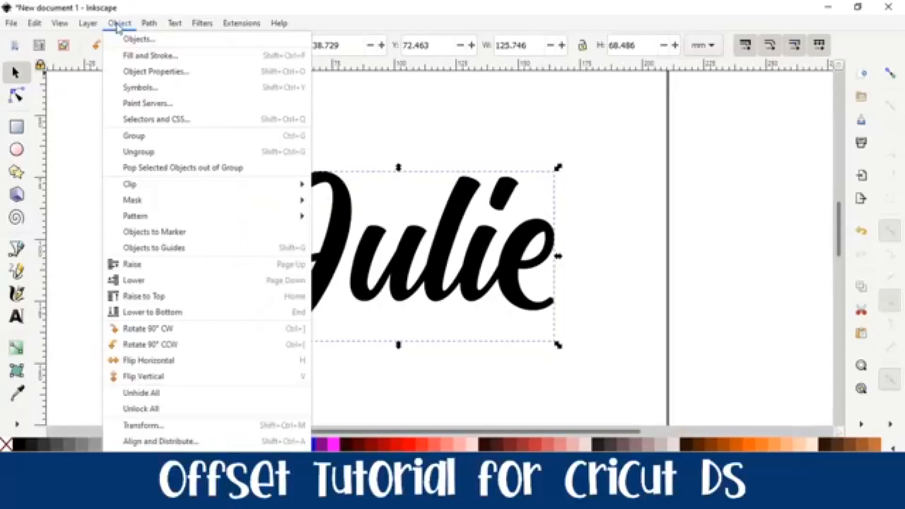
{"action": "mouse_move", "coordinate": [146, 24]}
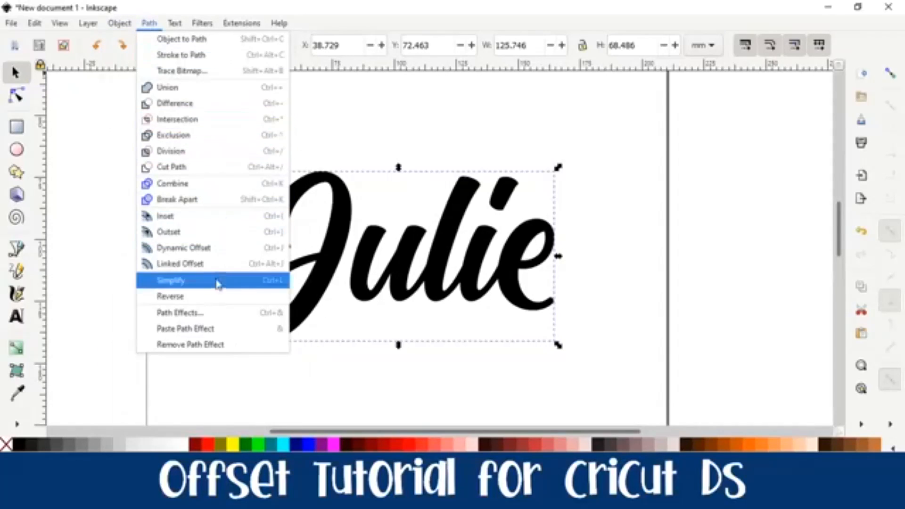
{"action": "left_click", "coordinate": [201, 264]}
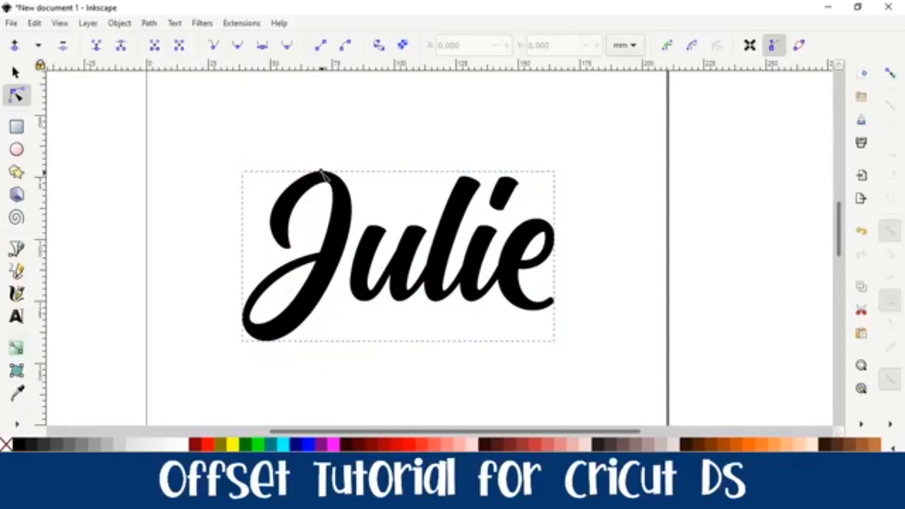
Pull the linked offset outward into a thin border around the name, about 130 mm wide by 73 mm high, leaving snapping disabled.
{"action": "left_click", "coordinate": [890, 73]}
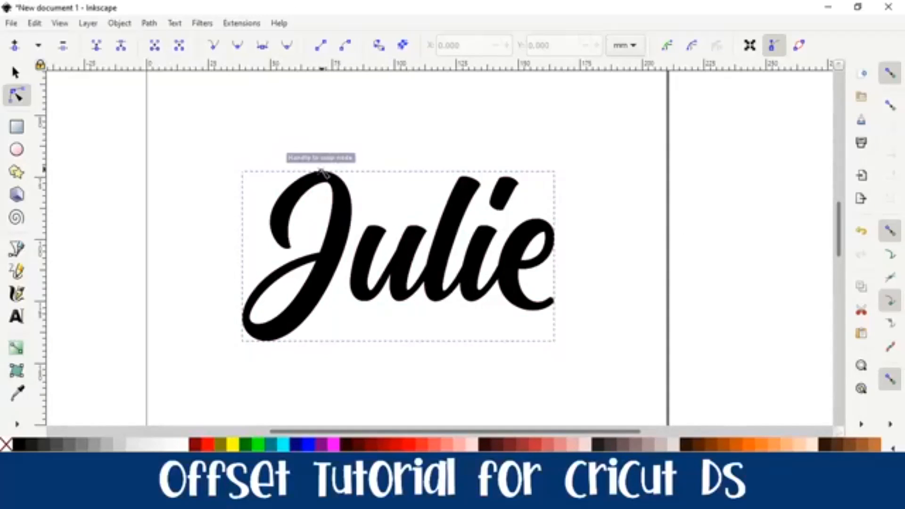
{"action": "left_click_drag", "start_coordinate": [322, 167], "coordinate": [317, 157]}
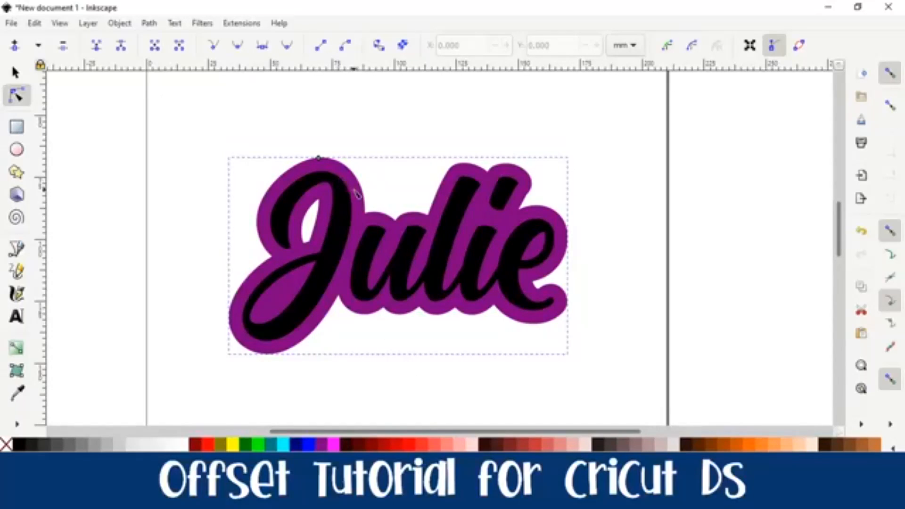
{"action": "left_click", "coordinate": [888, 78]}
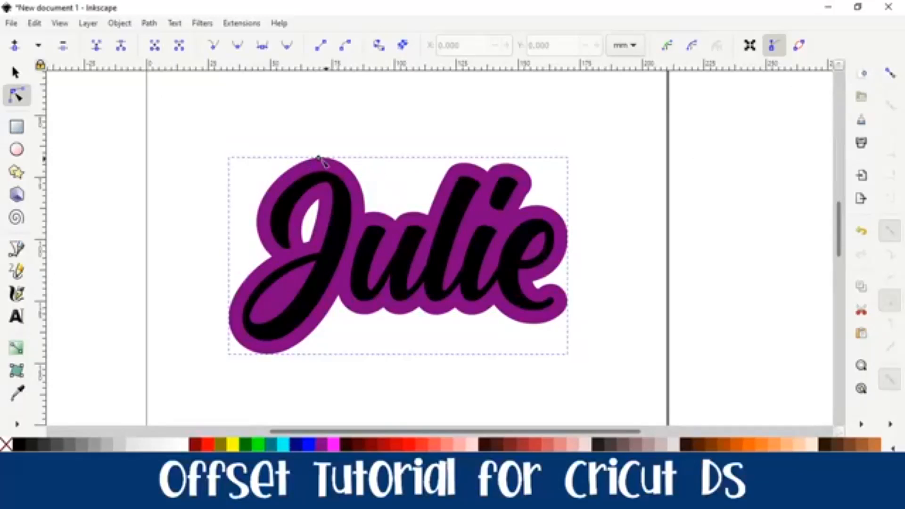
{"action": "mouse_move", "coordinate": [319, 160]}
{"action": "left_mouse_down"}
{"action": "mouse_move", "coordinate": [319, 170]}
{"action": "mouse_move", "coordinate": [317, 146]}
{"action": "mouse_move", "coordinate": [321, 165]}
{"action": "left_mouse_up"}
{"action": "left_click_drag", "start_coordinate": [321, 165], "coordinate": [322, 168]}
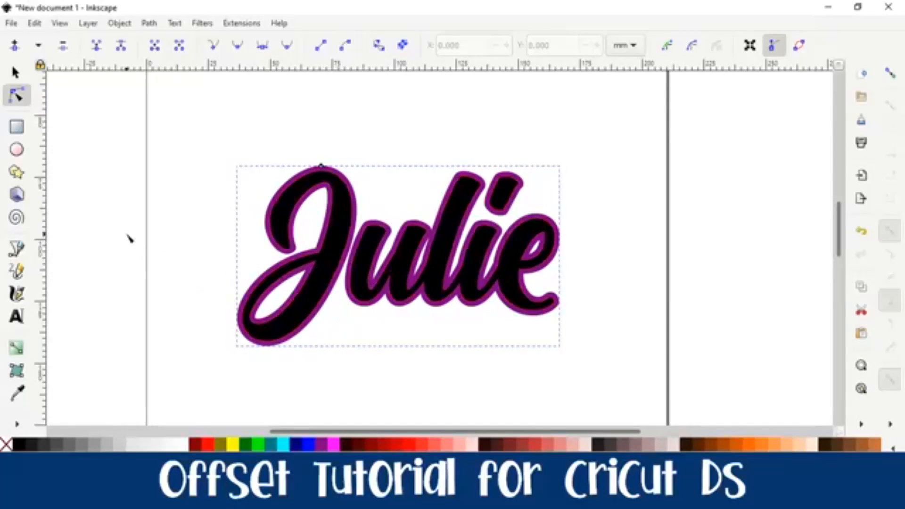
{"action": "left_click", "coordinate": [16, 72]}
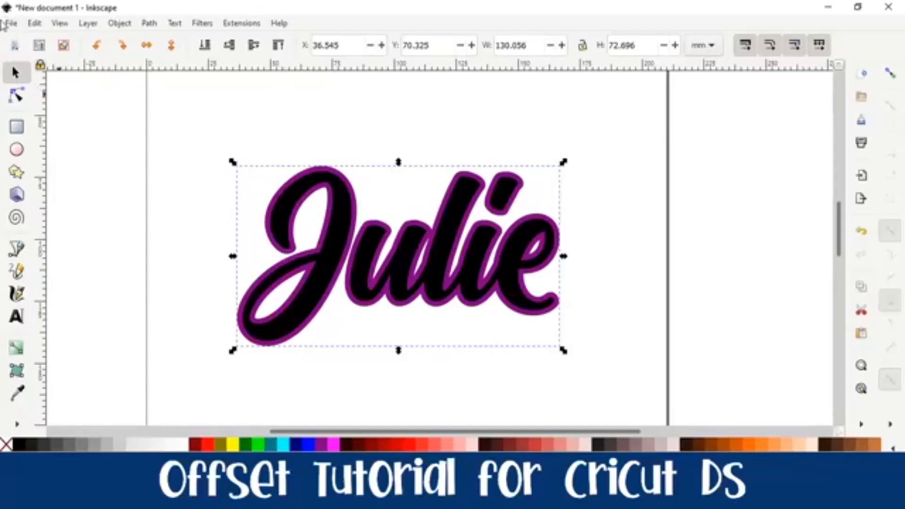
Save the document to the Desktop as an Inkscape SVG, using the sample first name as the file name.
{"action": "left_click", "coordinate": [11, 24]}
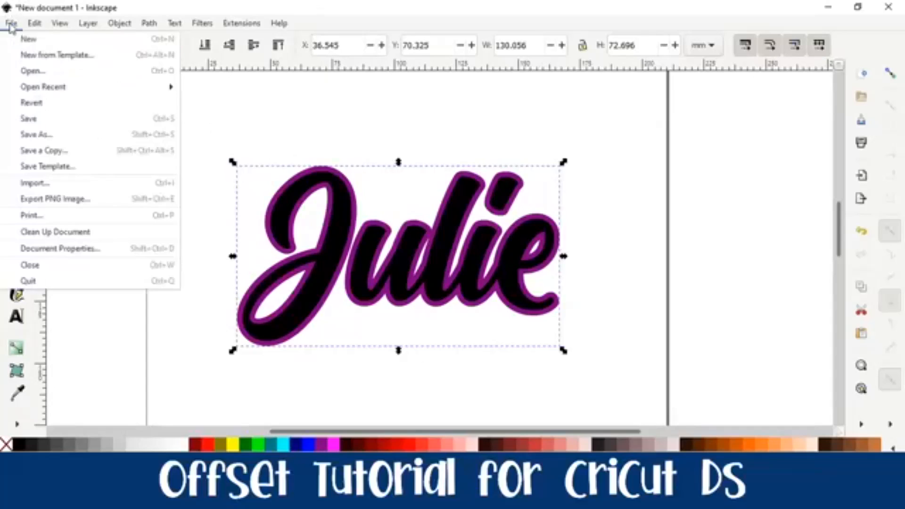
{"action": "left_click", "coordinate": [56, 137]}
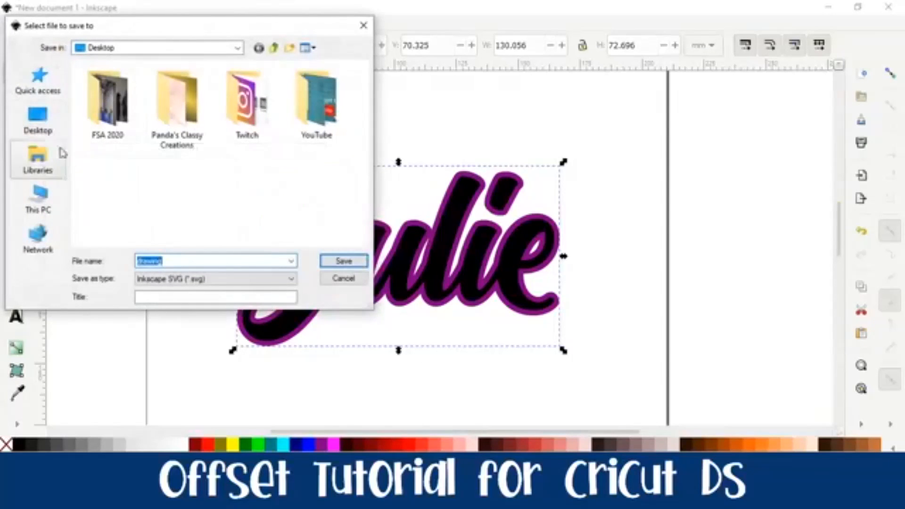
{"action": "left_click", "coordinate": [38, 121]}
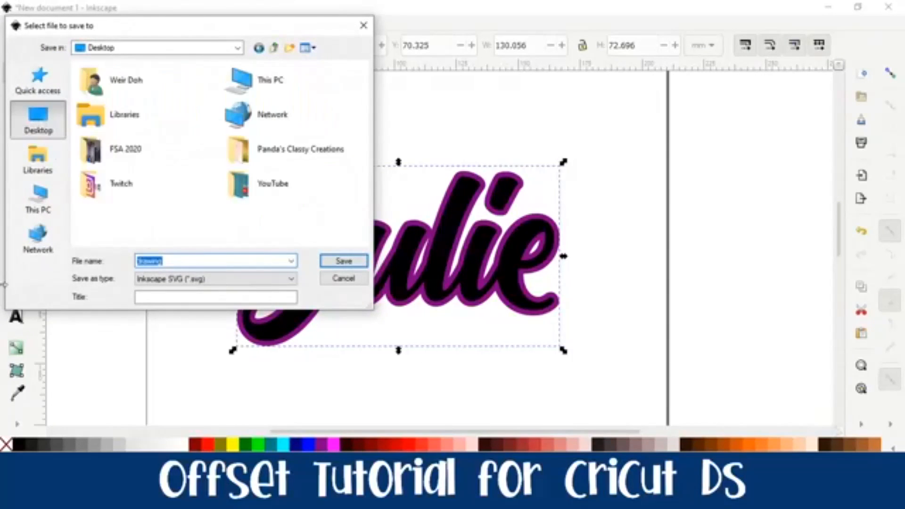
{"action": "type", "text": "Julie"}
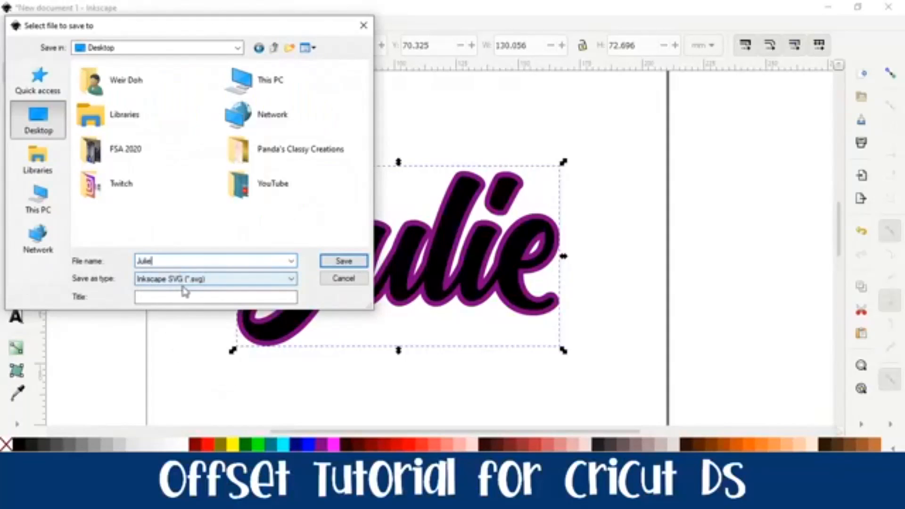
{"action": "left_click", "coordinate": [344, 260]}
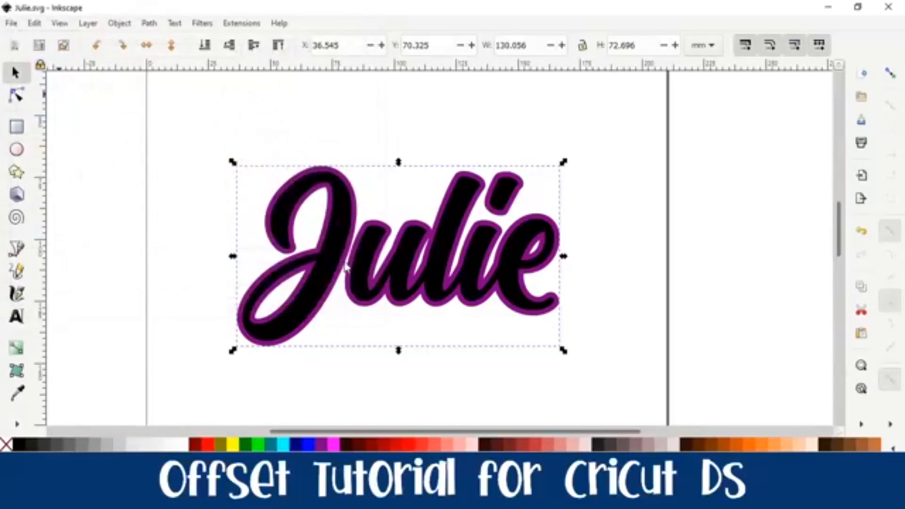
Close Inkscape, then launch Cricut Design Space from the desktop and maximise its window.
{"action": "left_click", "coordinate": [896, 13]}
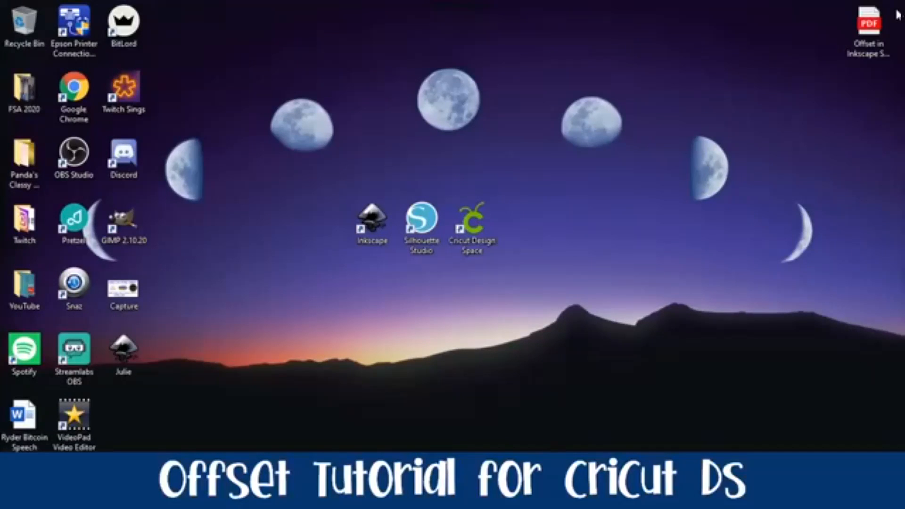
{"action": "double_click", "coordinate": [489, 225]}
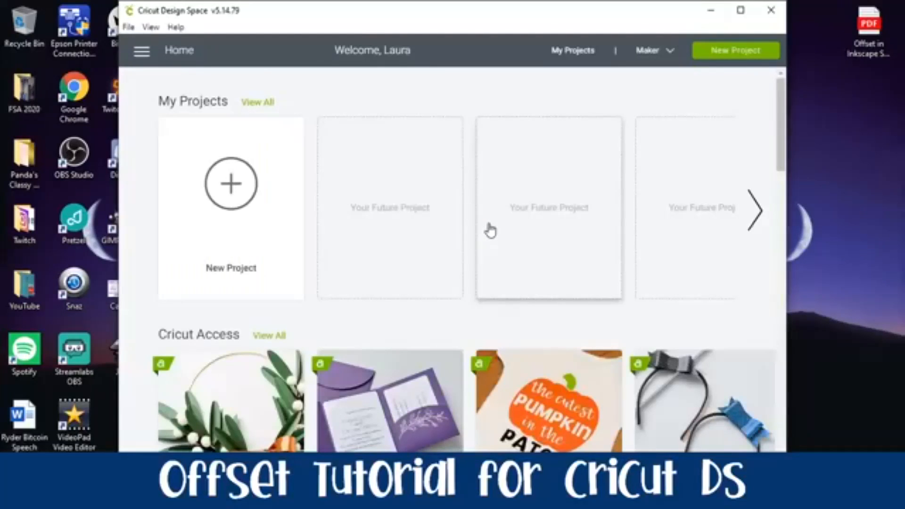
{"action": "left_click", "coordinate": [739, 13]}
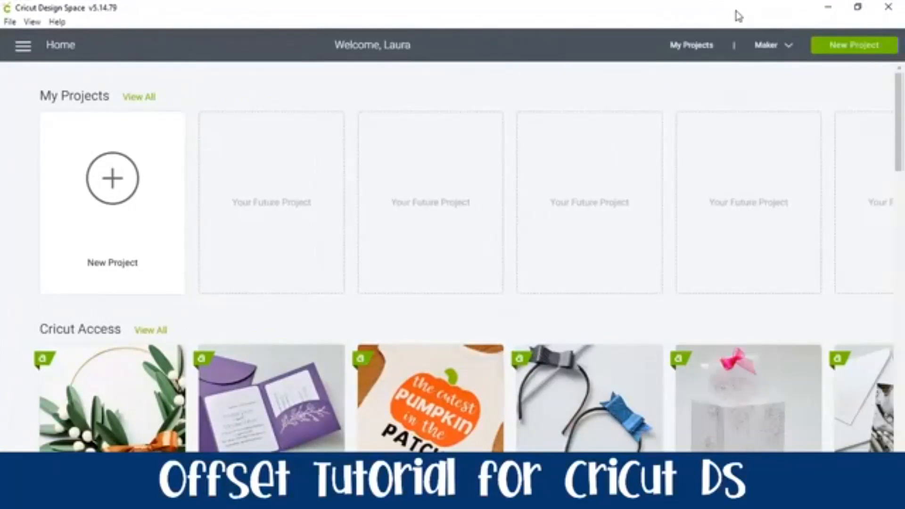
Create a new project and upload the name's SVG file from the Desktop as an image.
{"action": "left_click", "coordinate": [110, 194]}
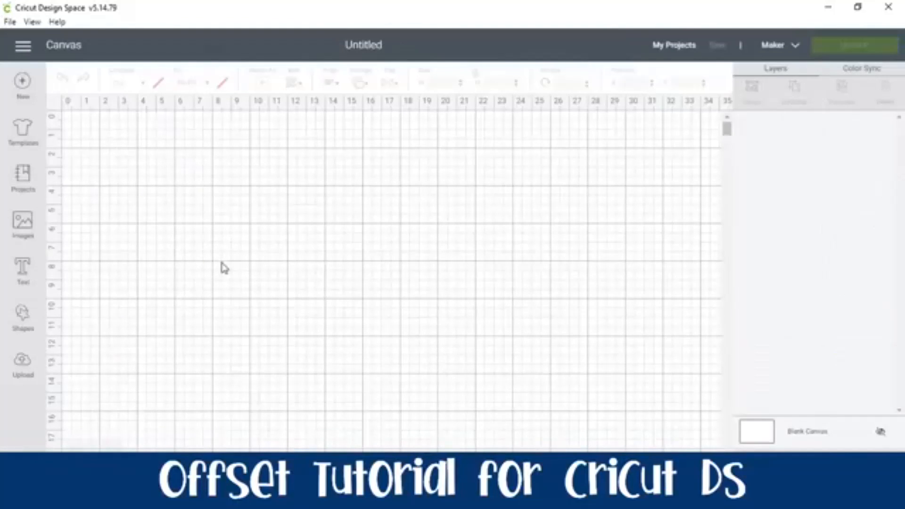
{"action": "left_click", "coordinate": [27, 381]}
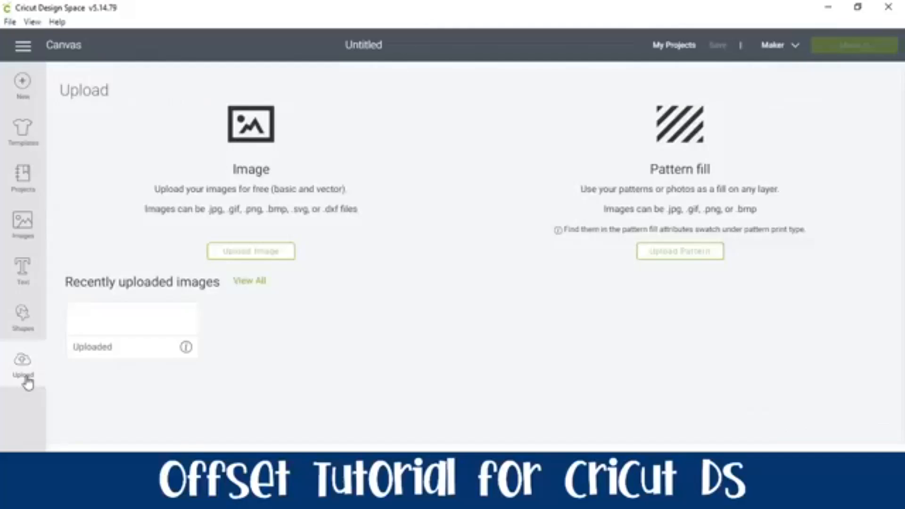
{"action": "left_click", "coordinate": [280, 254]}
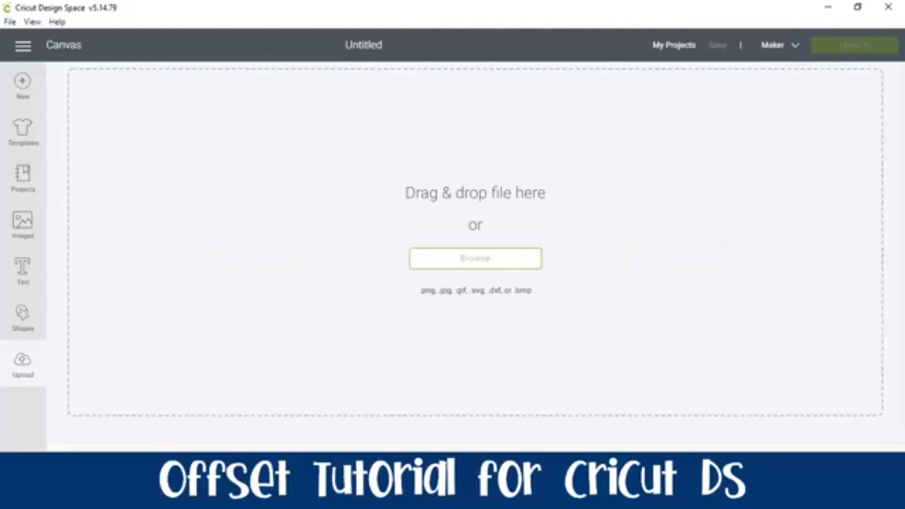
{"action": "left_click", "coordinate": [485, 260]}
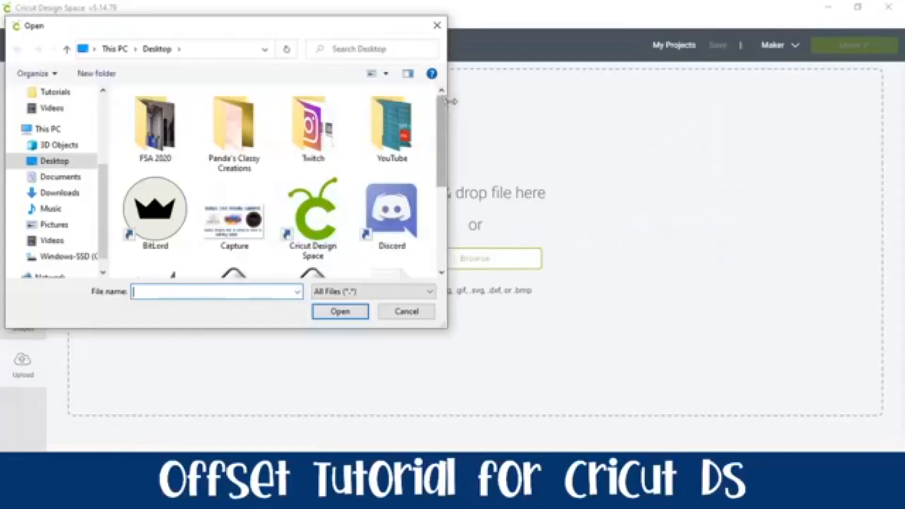
{"action": "left_click_drag", "start_coordinate": [442, 121], "coordinate": [443, 166]}
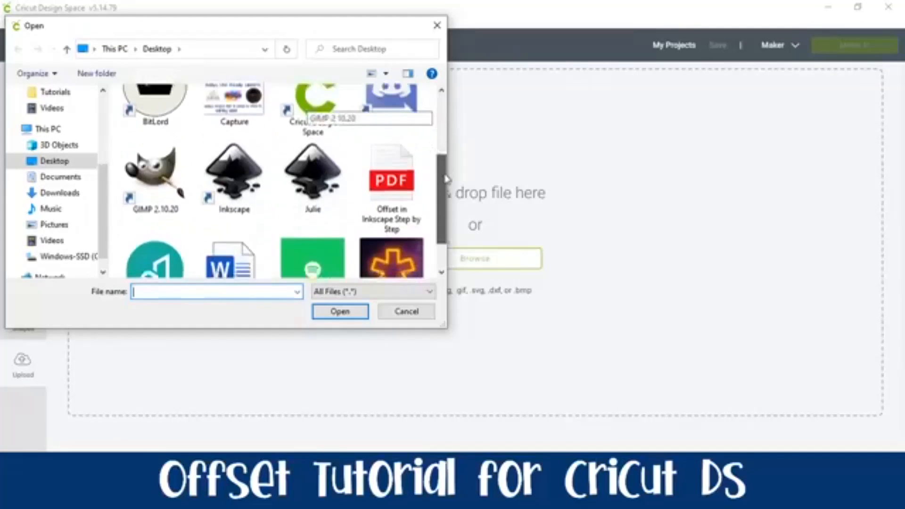
{"action": "double_click", "coordinate": [330, 178]}
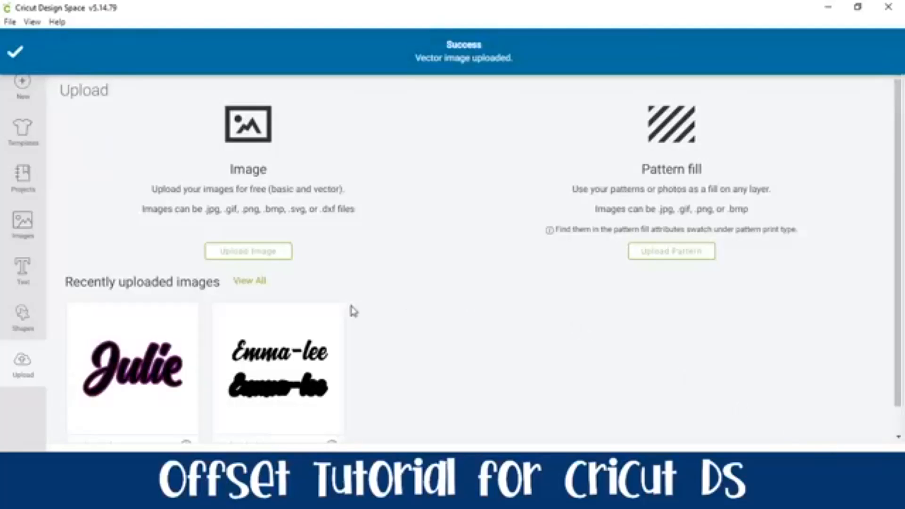
Add the uploaded name design to the canvas and enlarge it to about 17.4 cm wide by 9.7 cm high.
{"action": "left_click", "coordinate": [118, 354]}
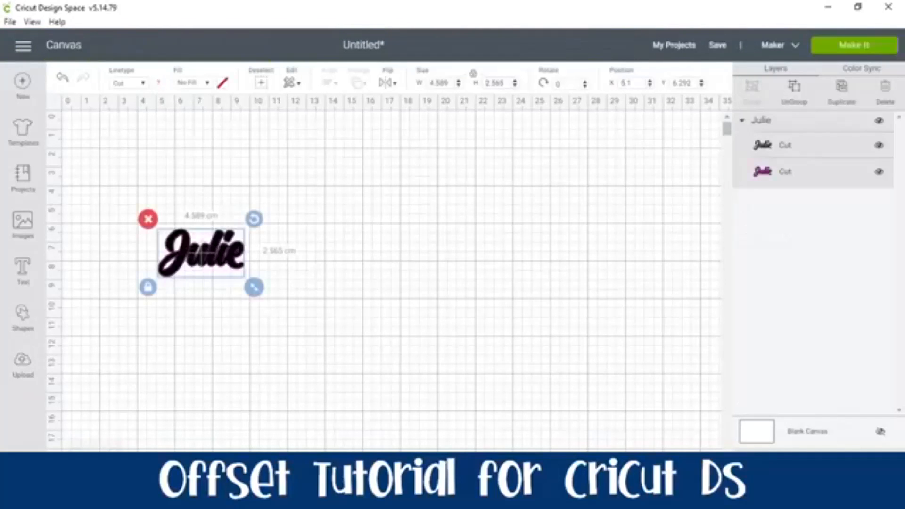
{"action": "left_click_drag", "start_coordinate": [259, 294], "coordinate": [499, 386]}
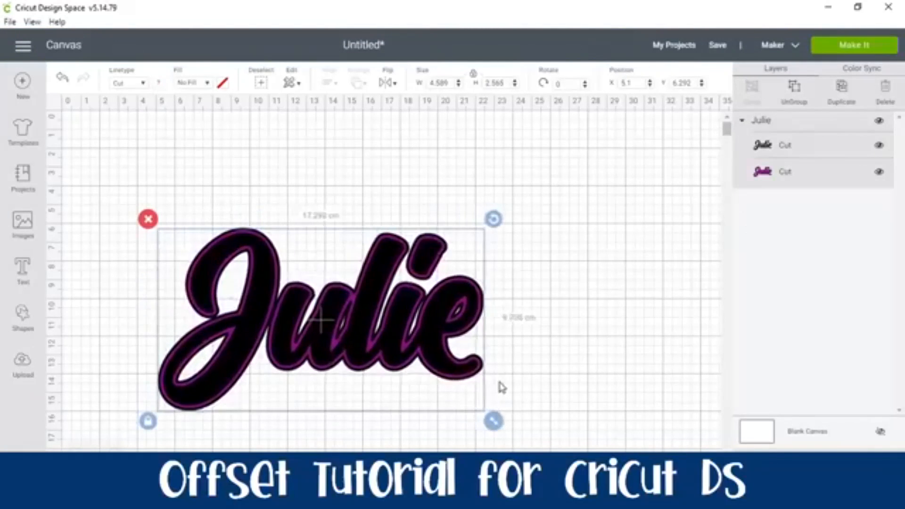
Ungroup the design and separate the black name from its purple offset, placing the offset above the name on the canvas.
{"action": "right_click", "coordinate": [396, 330]}
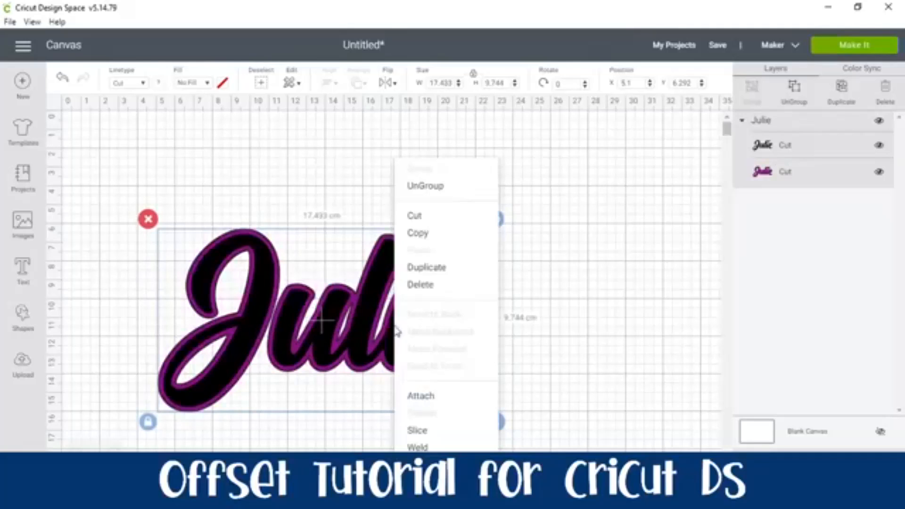
{"action": "left_click", "coordinate": [425, 194]}
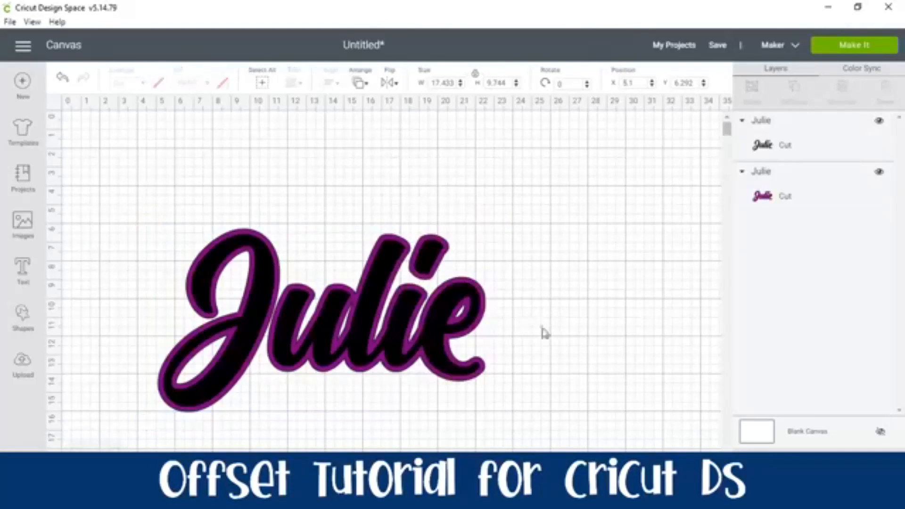
{"action": "left_click_drag", "start_coordinate": [440, 344], "coordinate": [723, 264]}
{"action": "left_click_drag", "start_coordinate": [417, 346], "coordinate": [325, 233]}
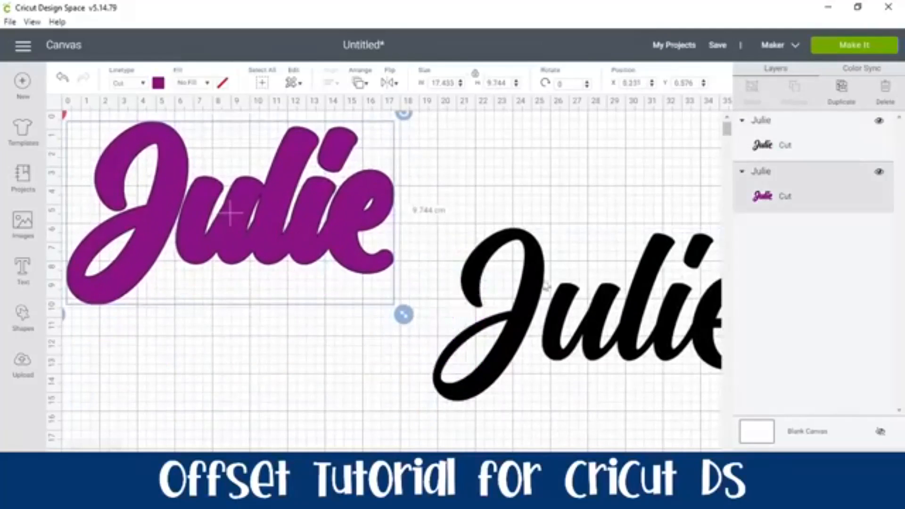
{"action": "left_click_drag", "start_coordinate": [582, 297], "coordinate": [216, 382]}
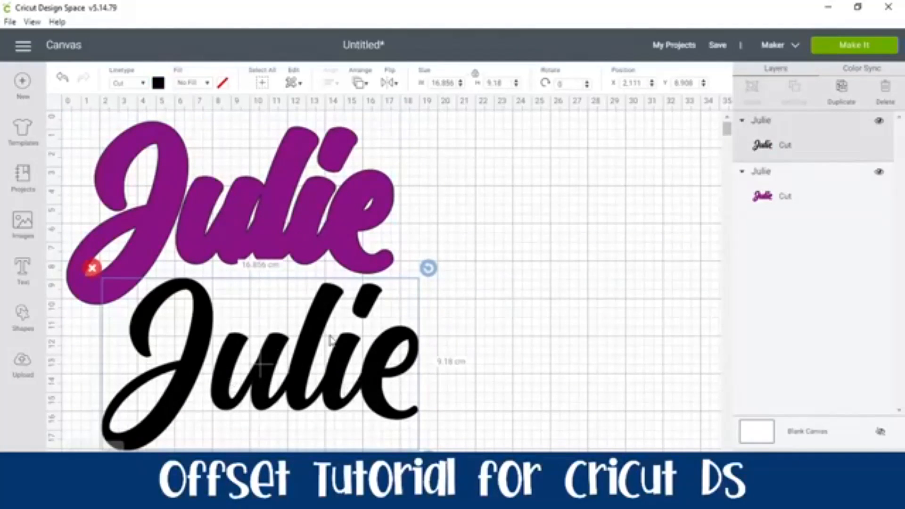
Layer the black name centrally over the purple offset, leaving an even border all around.
{"action": "left_click_drag", "start_coordinate": [331, 340], "coordinate": [315, 233]}
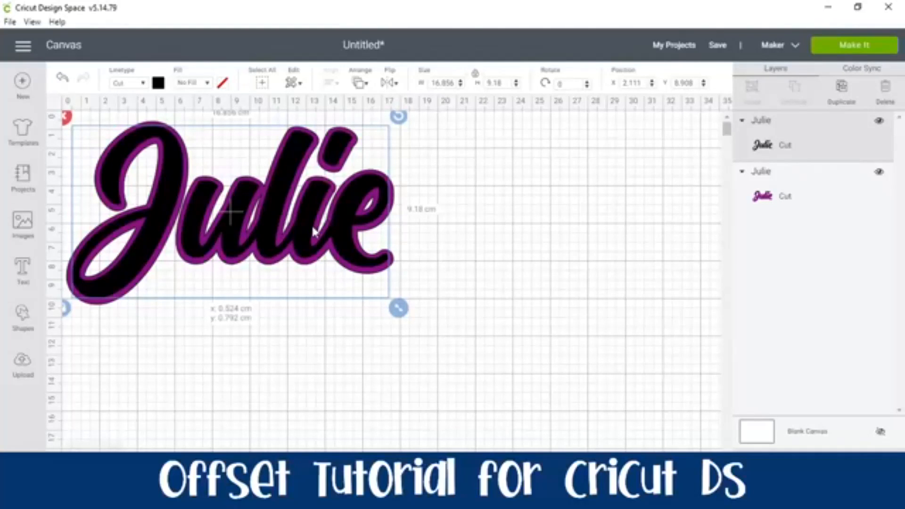
{"action": "left_click_drag", "start_coordinate": [315, 231], "coordinate": [315, 230]}
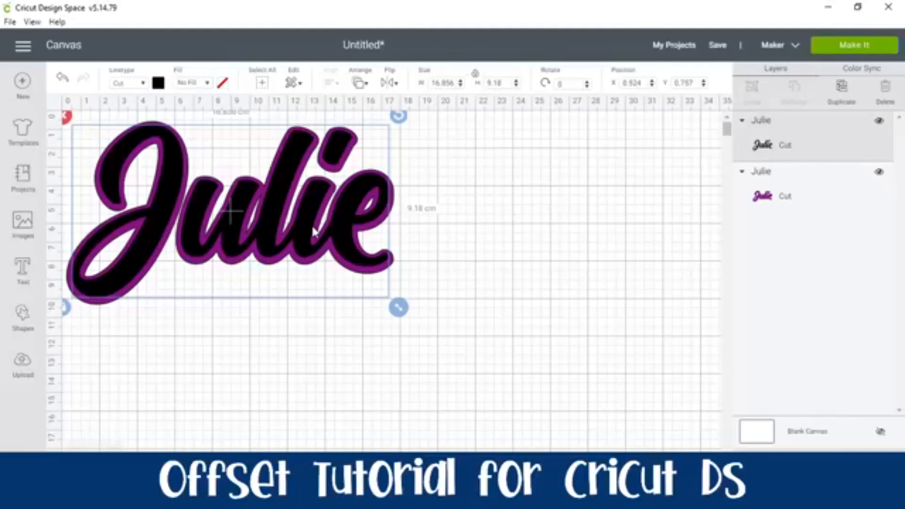
{"action": "left_click_drag", "start_coordinate": [191, 225], "coordinate": [191, 224]}
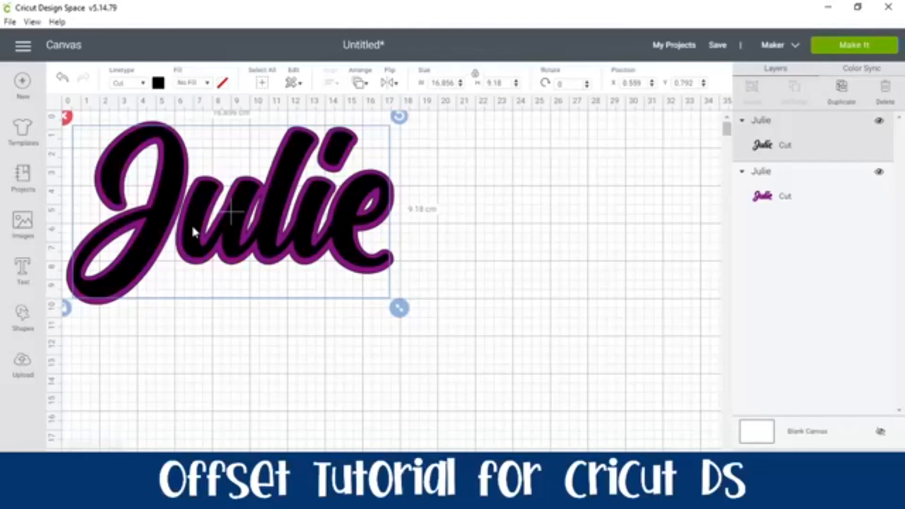
Pull the black name off the purple offset and place it back over it at about X 0.49, Y 0.83 cm.
{"action": "left_click_drag", "start_coordinate": [247, 191], "coordinate": [404, 356]}
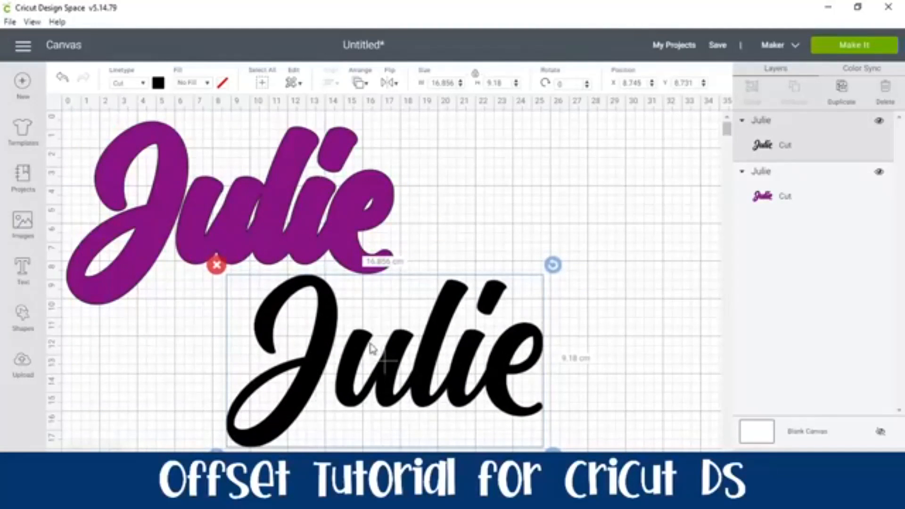
{"action": "left_click", "coordinate": [457, 208]}
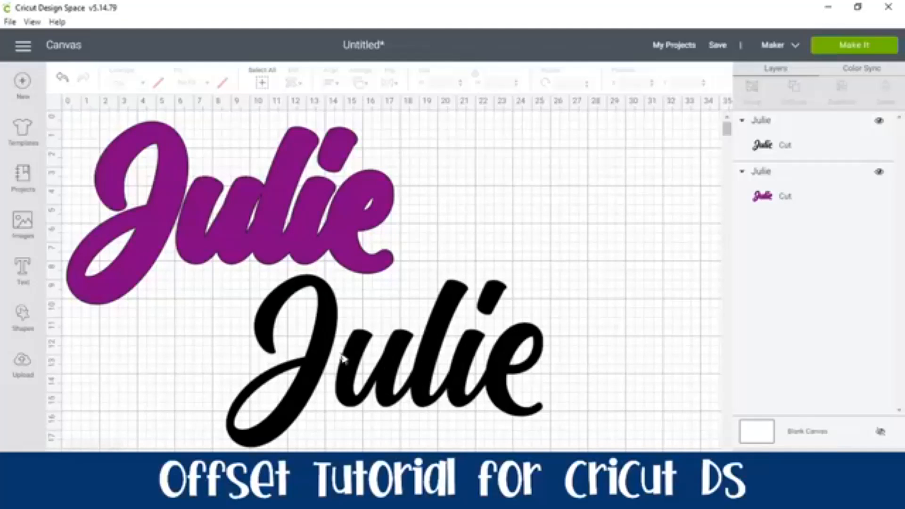
{"action": "left_click_drag", "start_coordinate": [327, 332], "coordinate": [169, 194]}
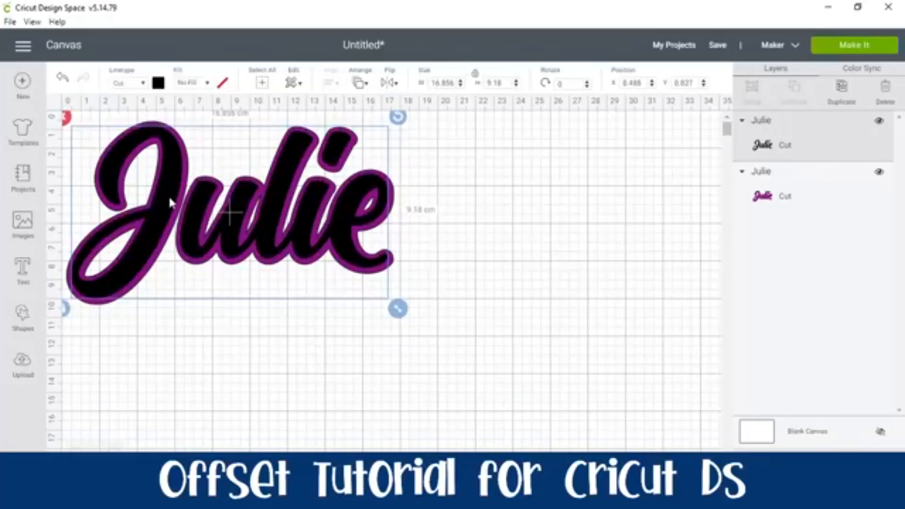
Move both layers together to the middle of the canvas, and shift the black name slightly out of alignment with the offset.
{"action": "left_click", "coordinate": [425, 357]}
{"action": "key", "text": "ctrl+a"}
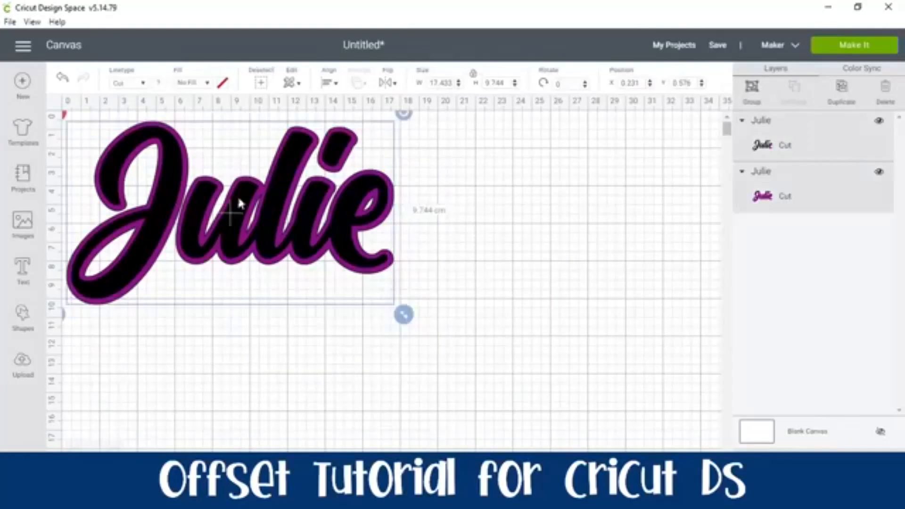
{"action": "left_click_drag", "start_coordinate": [239, 202], "coordinate": [390, 266]}
{"action": "left_click", "coordinate": [677, 353]}
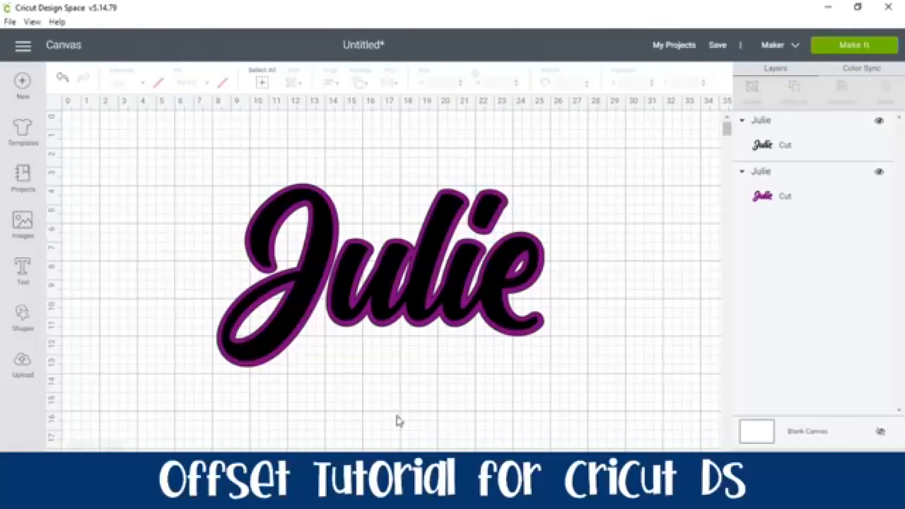
{"action": "mouse_move", "coordinate": [417, 285]}
{"action": "left_mouse_down"}
{"action": "mouse_move", "coordinate": [498, 347]}
{"action": "mouse_move", "coordinate": [409, 296]}
{"action": "left_mouse_up"}
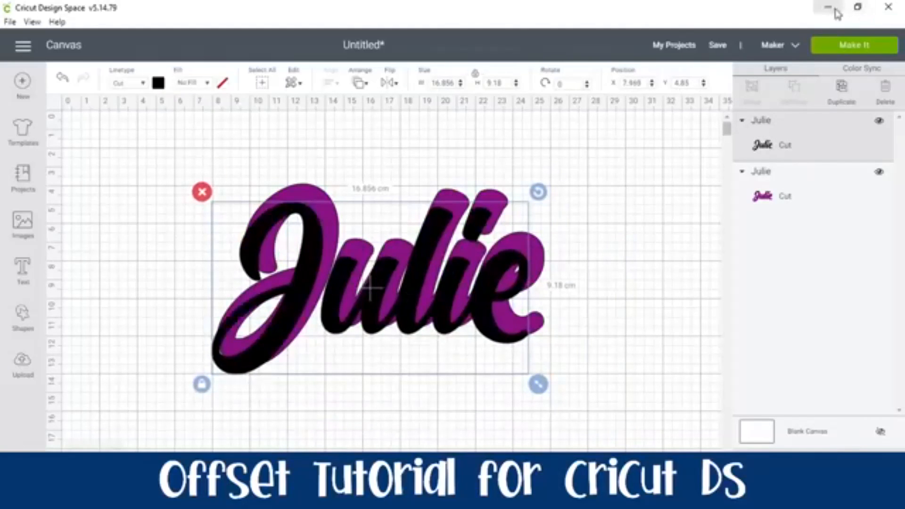
Quit Cricut Design Space and launch Silhouette Studio from the desktop, dismissing the recovered documents list.
{"action": "left_click", "coordinate": [888, 6]}
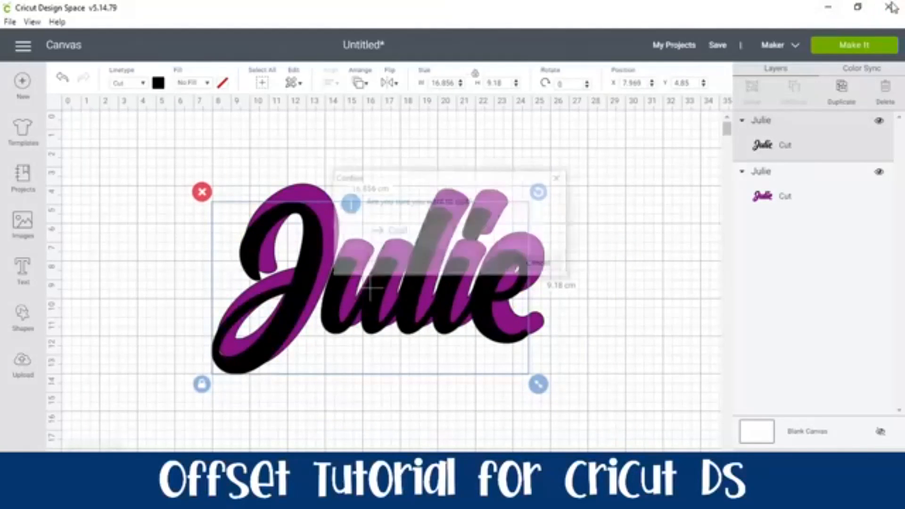
{"action": "left_click", "coordinate": [426, 228]}
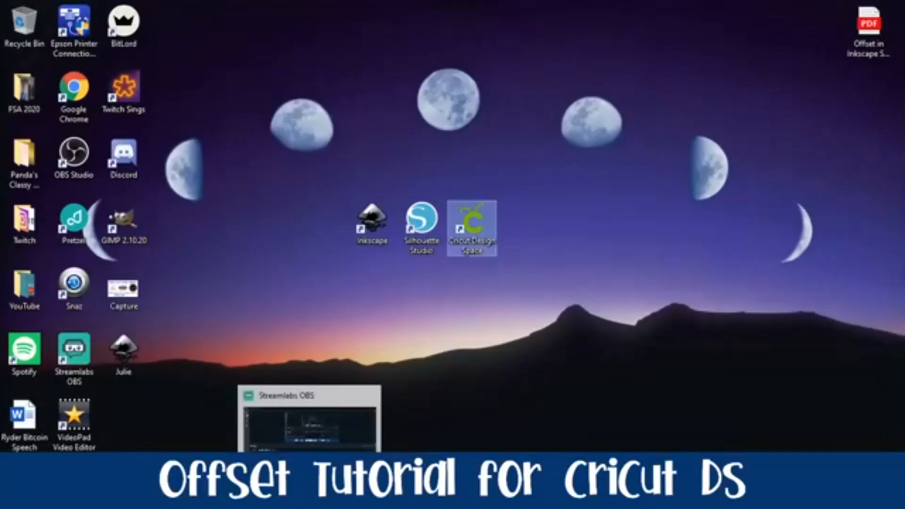
{"action": "mouse_move", "coordinate": [82, 498]}
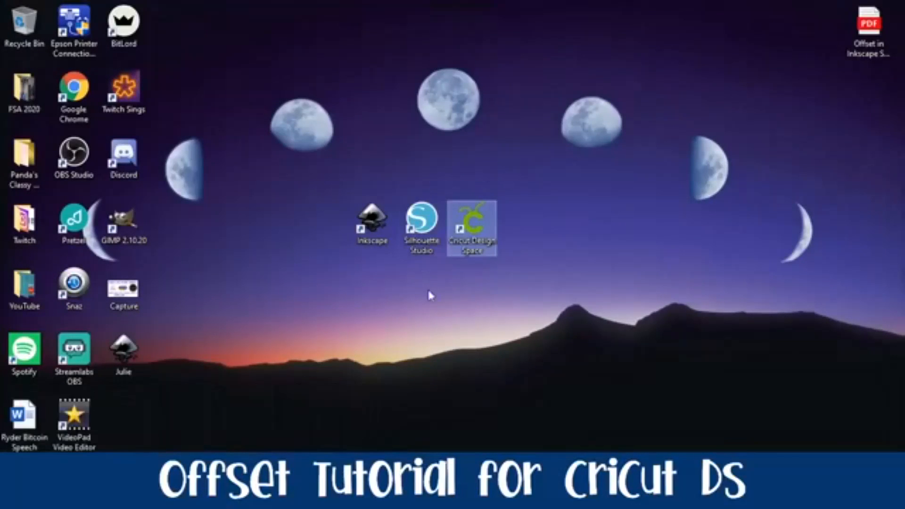
{"action": "left_click", "coordinate": [421, 219]}
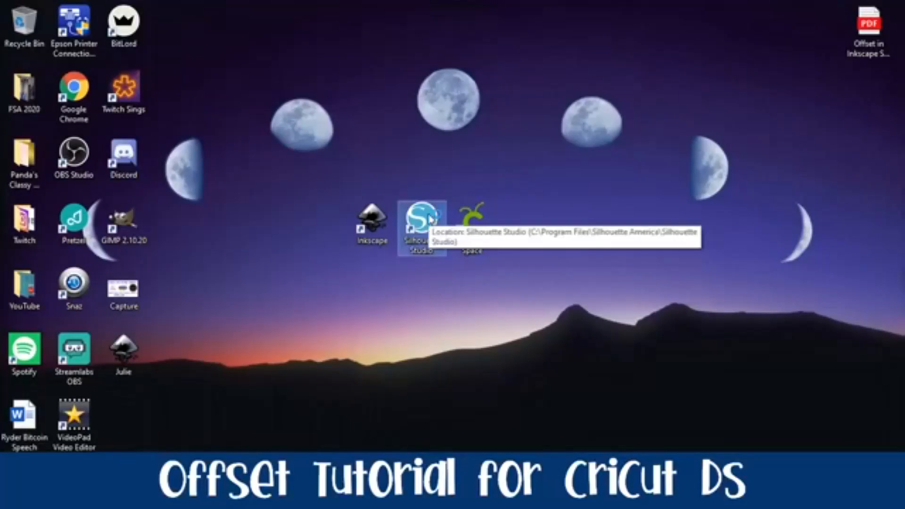
{"action": "double_click", "coordinate": [429, 219]}
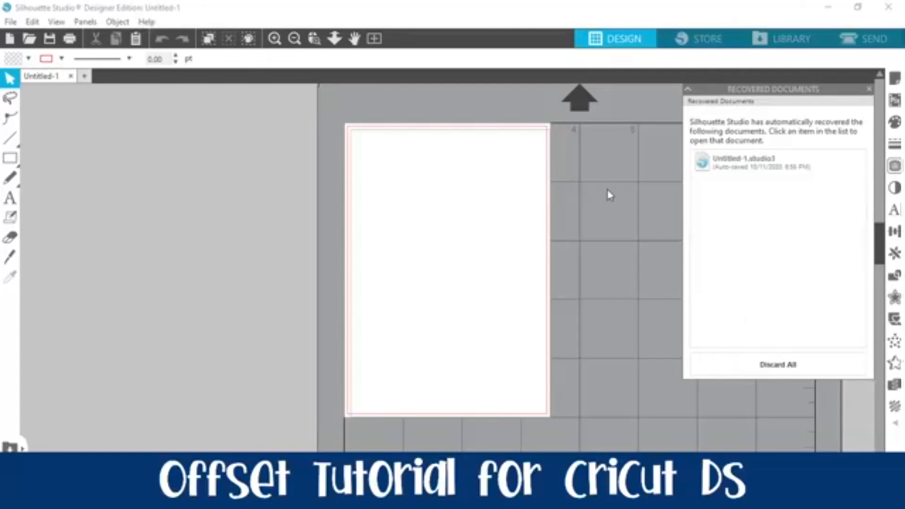
{"action": "left_click", "coordinate": [869, 90]}
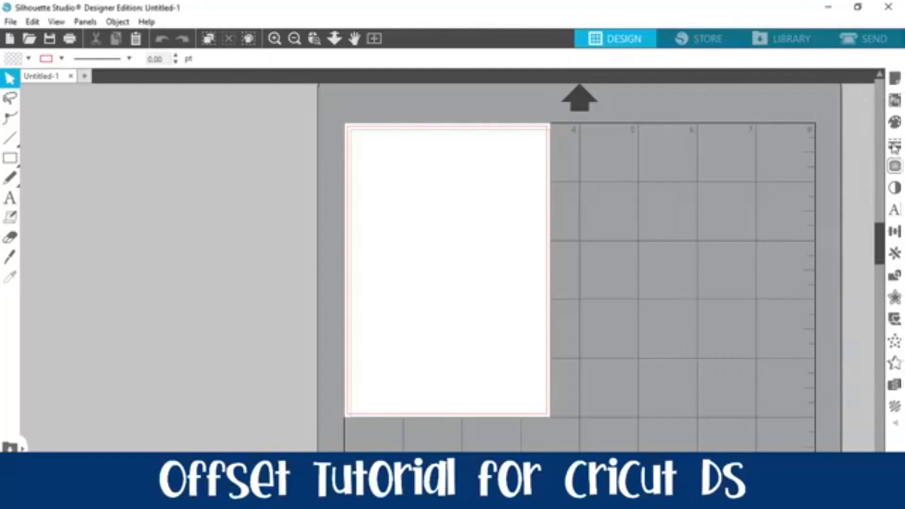
Set the page width to 6 inches and hide the print border in the page setup.
{"action": "left_click", "coordinate": [895, 78]}
{"action": "left_click_drag", "start_coordinate": [831, 220], "coordinate": [626, 215]}
{"action": "type", "text": "6"}
{"action": "key", "text": "Return"}
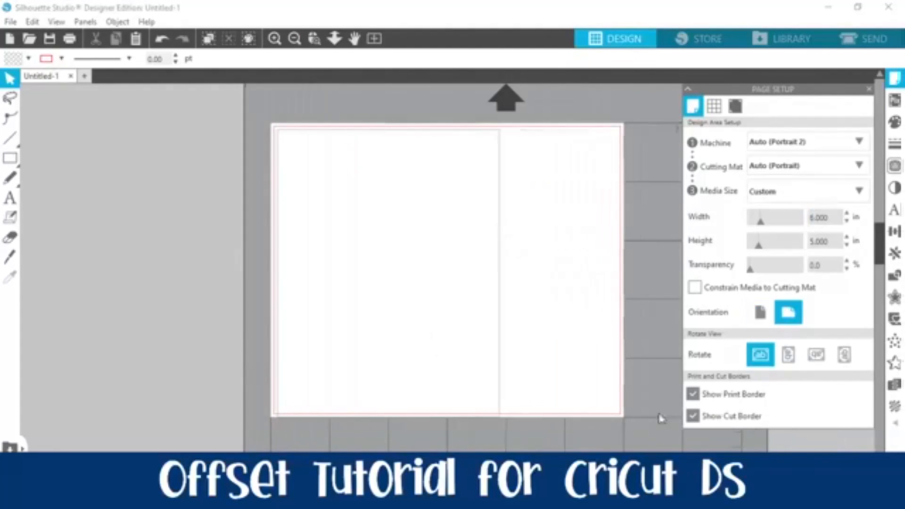
{"action": "left_click", "coordinate": [693, 394]}
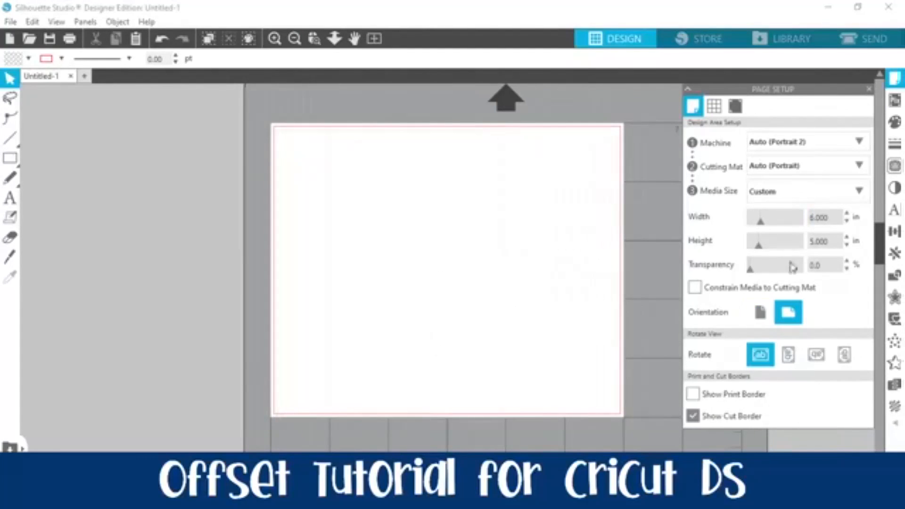
{"action": "left_click", "coordinate": [870, 89]}
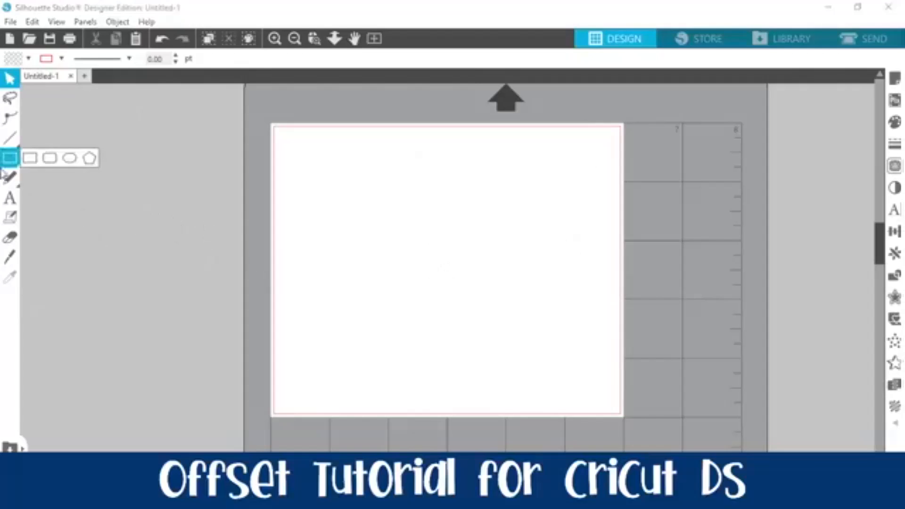
Add a text object containing the sample first name in the upper part of the page.
{"action": "left_click", "coordinate": [9, 201]}
{"action": "left_click", "coordinate": [328, 239]}
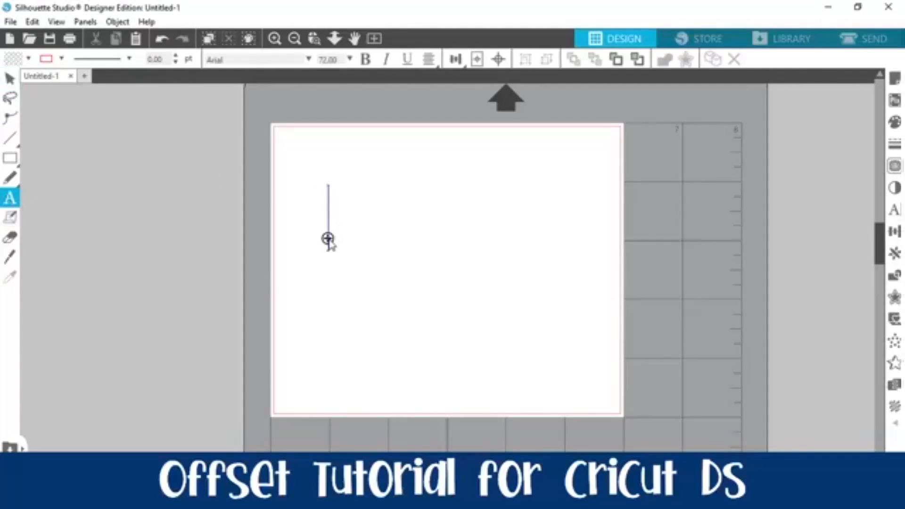
{"action": "type", "text": "Julie"}
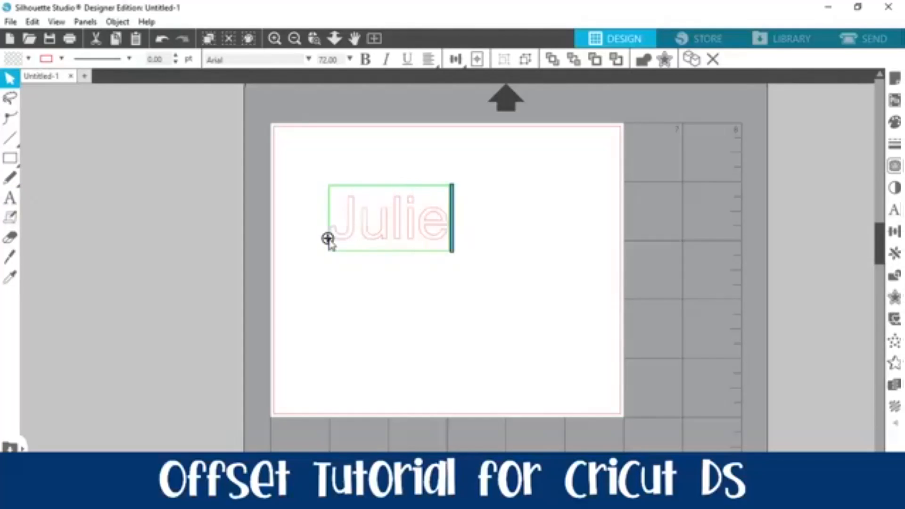
{"action": "left_click", "coordinate": [587, 310]}
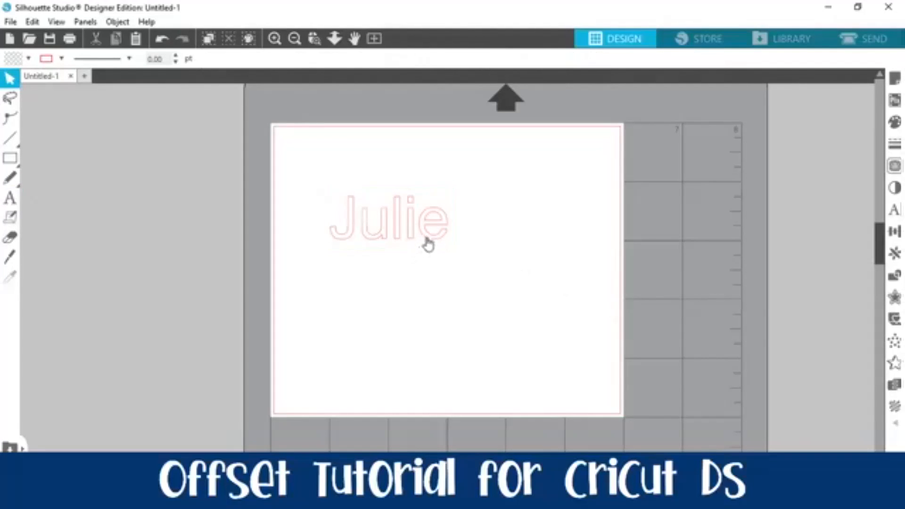
Change the font of the name text to Kaktoes.
{"action": "left_click", "coordinate": [443, 227]}
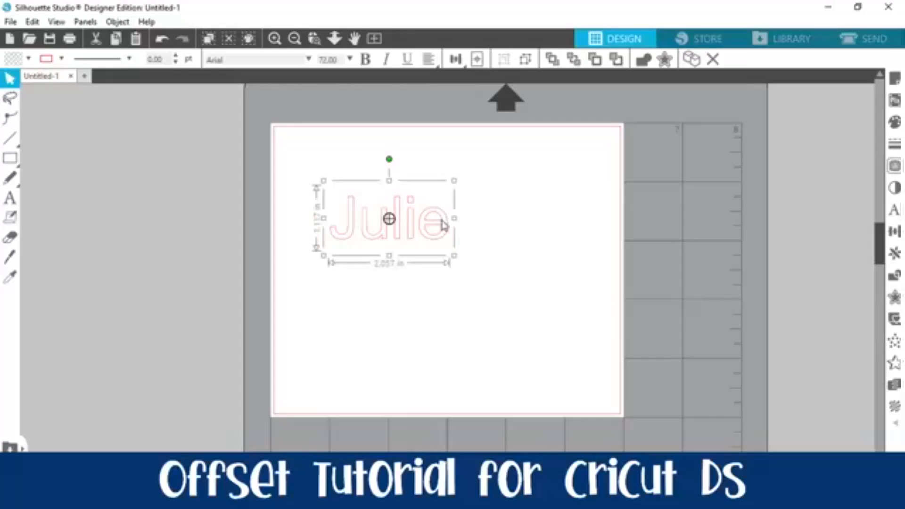
{"action": "left_click", "coordinate": [896, 211]}
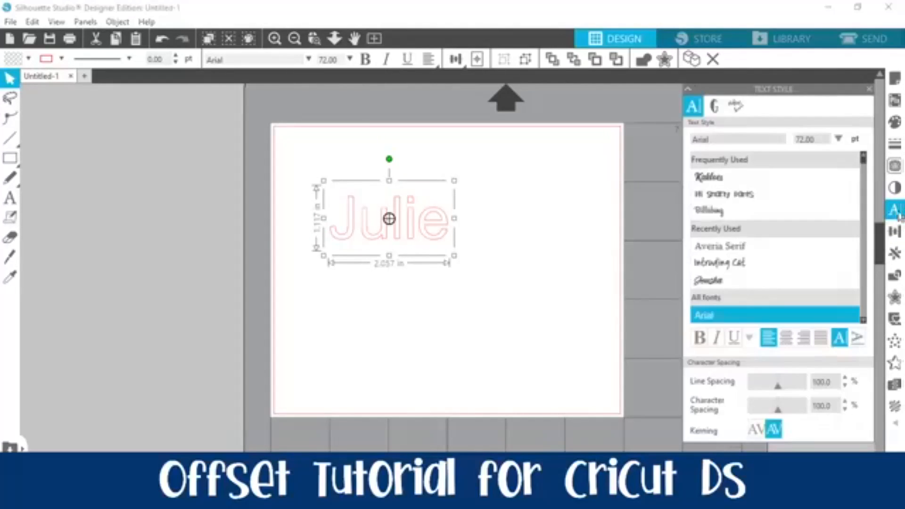
{"action": "left_click", "coordinate": [719, 183]}
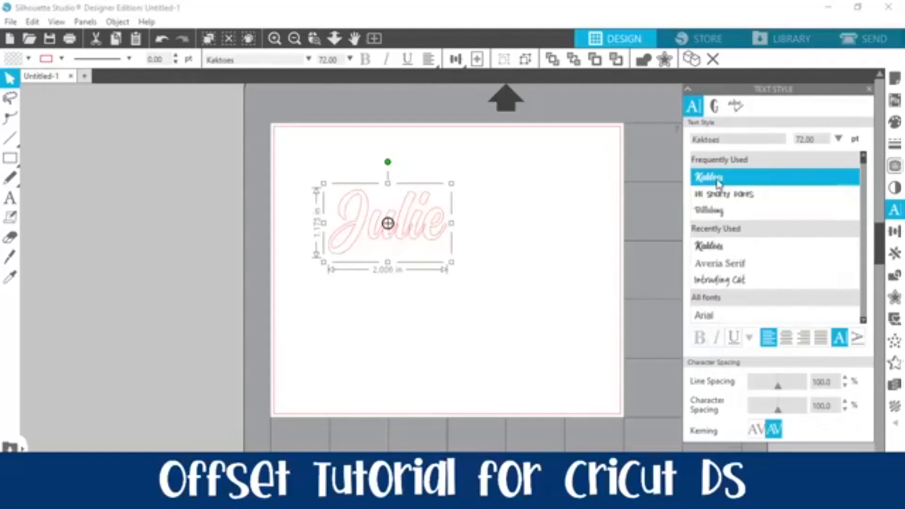
{"action": "left_click", "coordinate": [427, 379]}
Enlarge the name text to about 3.7 in wide and move it near the middle of the page.
{"action": "left_click", "coordinate": [414, 228]}
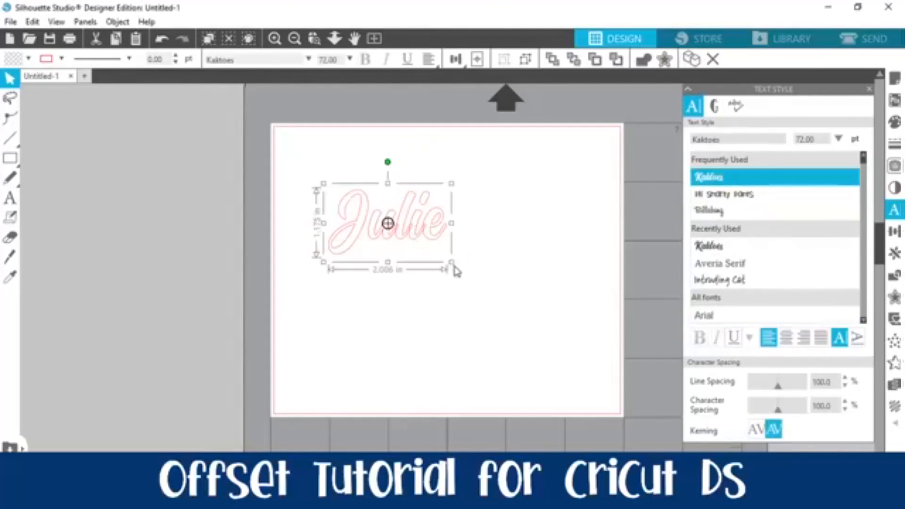
{"action": "left_click_drag", "start_coordinate": [451, 261], "coordinate": [592, 363]}
{"action": "left_click", "coordinate": [527, 404]}
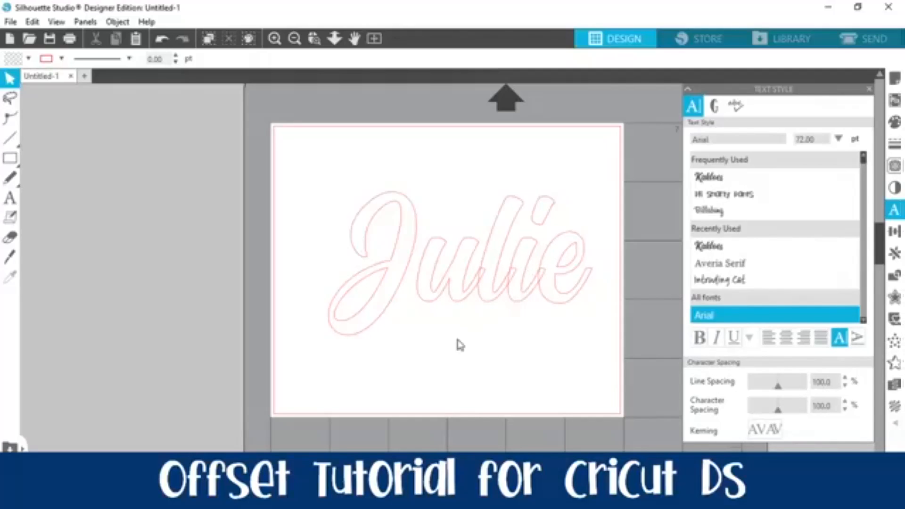
{"action": "left_click", "coordinate": [457, 286]}
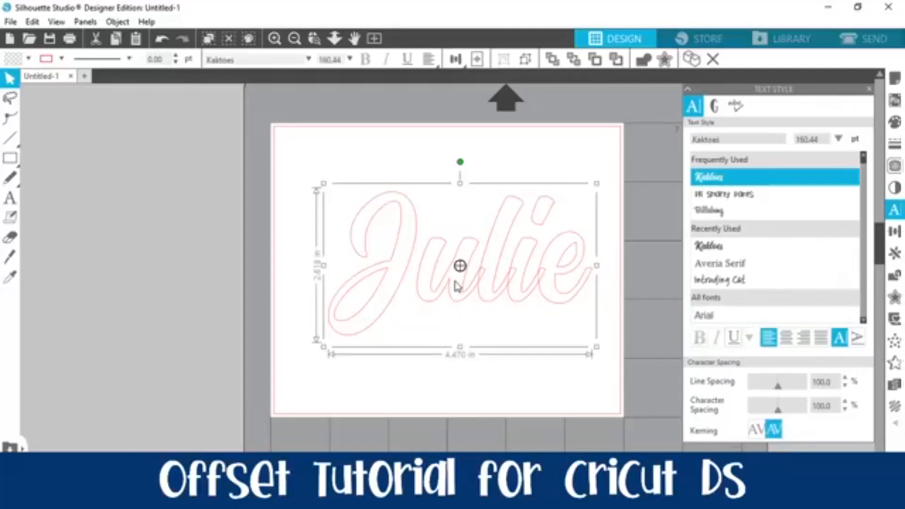
{"action": "left_click_drag", "start_coordinate": [597, 347], "coordinate": [559, 315]}
{"action": "left_click", "coordinate": [457, 381]}
{"action": "left_click_drag", "start_coordinate": [450, 240], "coordinate": [445, 261]}
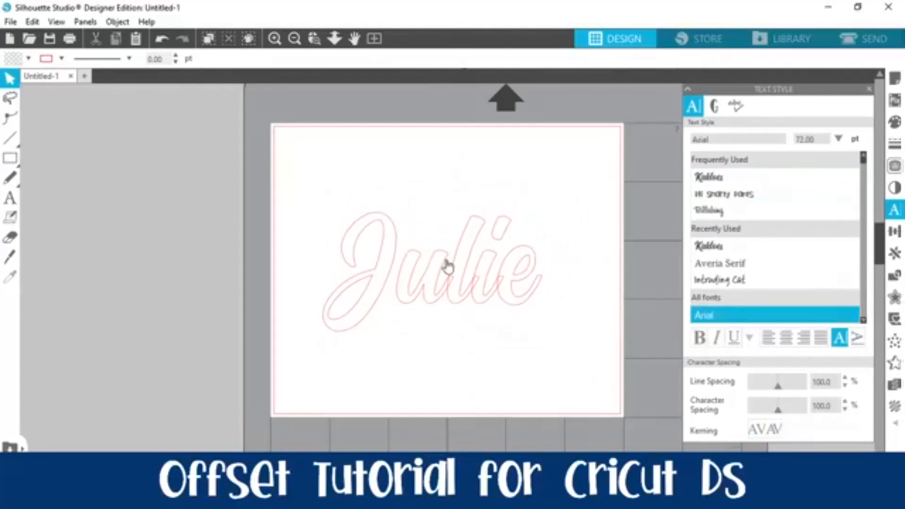
Weld the overlapping letters of the name and group the resulting pieces.
{"action": "left_click", "coordinate": [495, 280]}
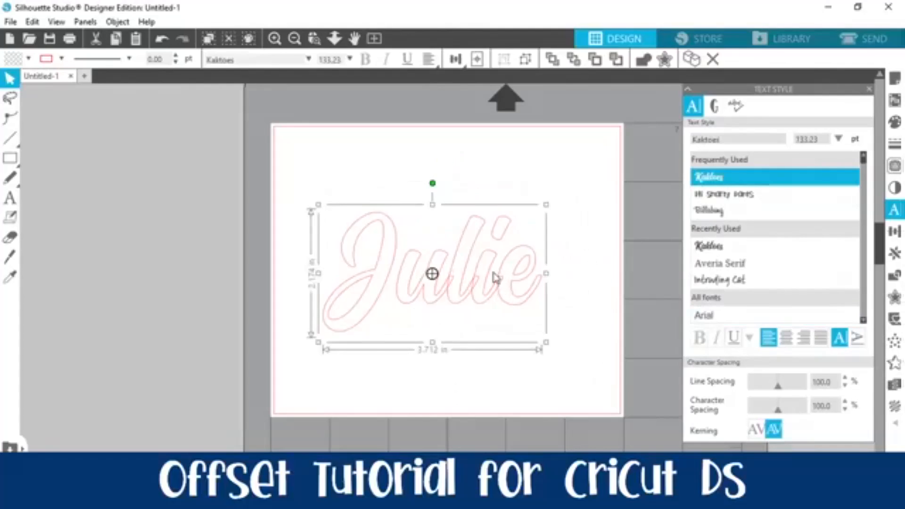
{"action": "right_click", "coordinate": [495, 279]}
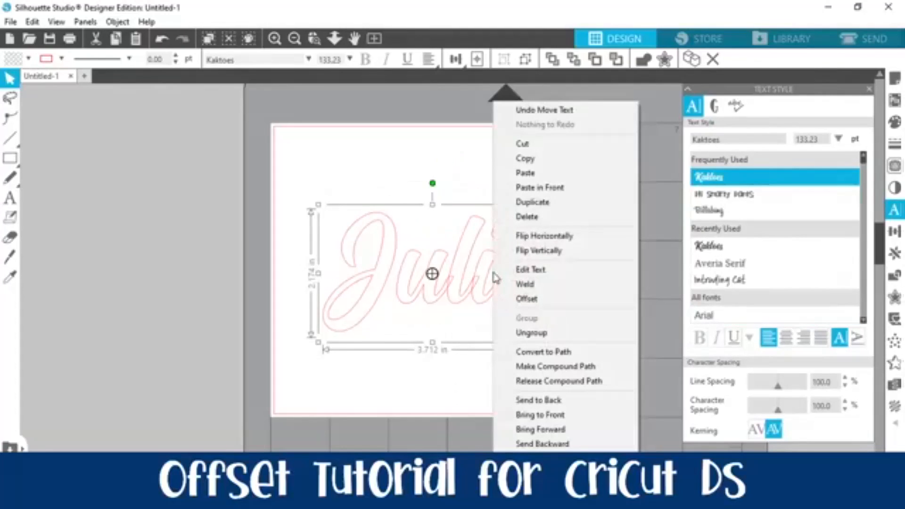
{"action": "left_click", "coordinate": [524, 284]}
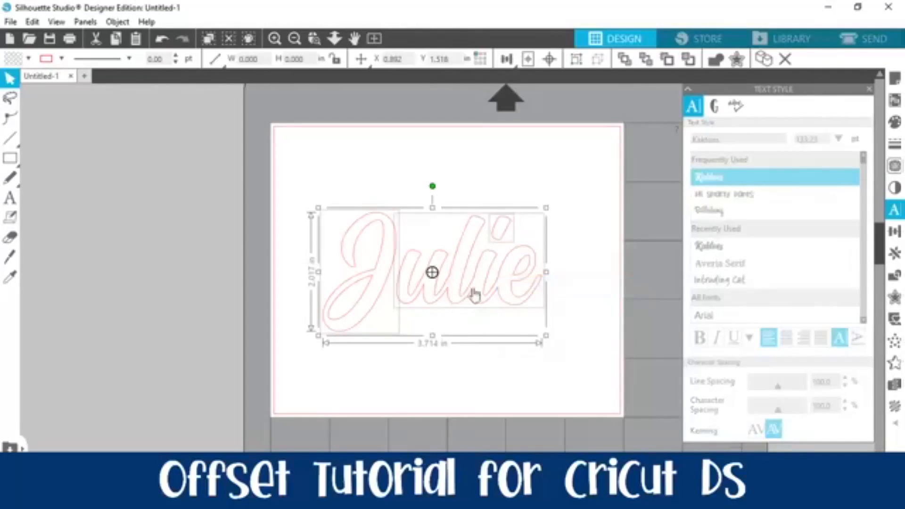
{"action": "right_click", "coordinate": [460, 278]}
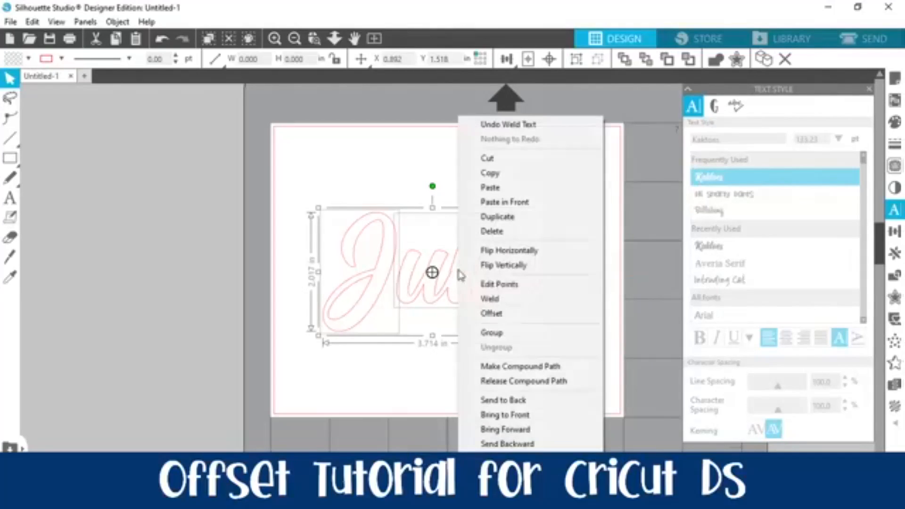
{"action": "left_click", "coordinate": [487, 333]}
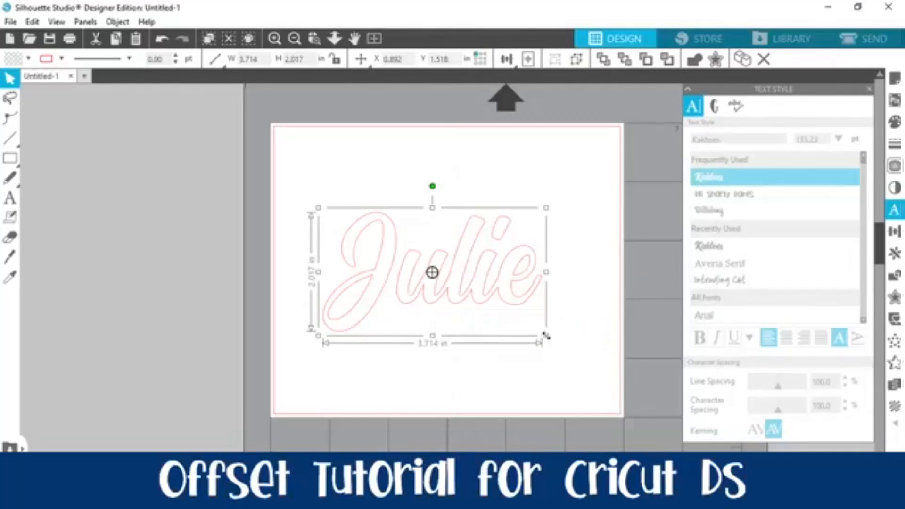
Enlarge the grouped name to about 4.09 in wide and fill it with dark purple.
{"action": "left_click_drag", "start_coordinate": [545, 336], "coordinate": [569, 348]}
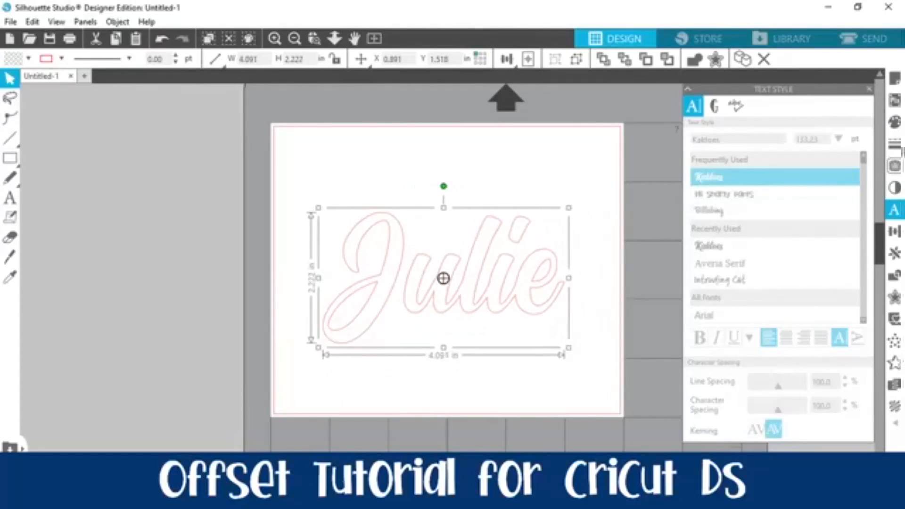
{"action": "left_click", "coordinate": [894, 122]}
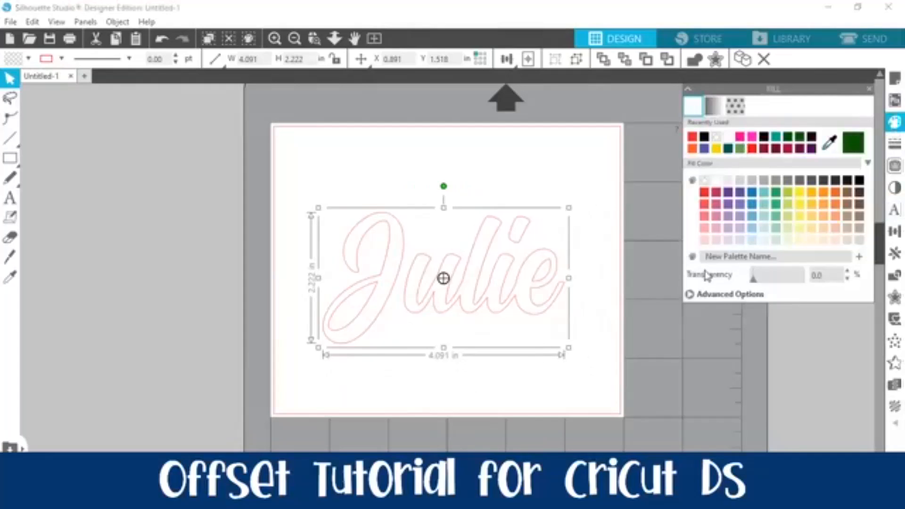
{"action": "left_click", "coordinate": [729, 192]}
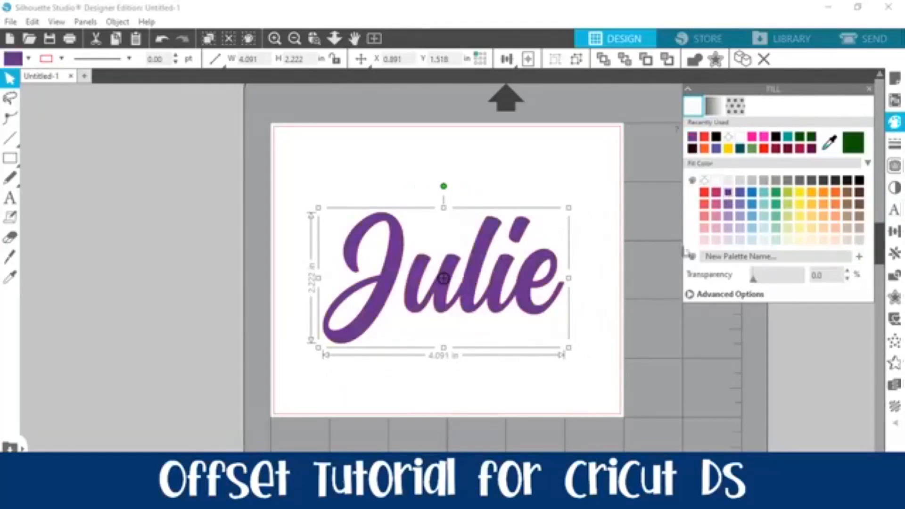
{"action": "left_click", "coordinate": [621, 337]}
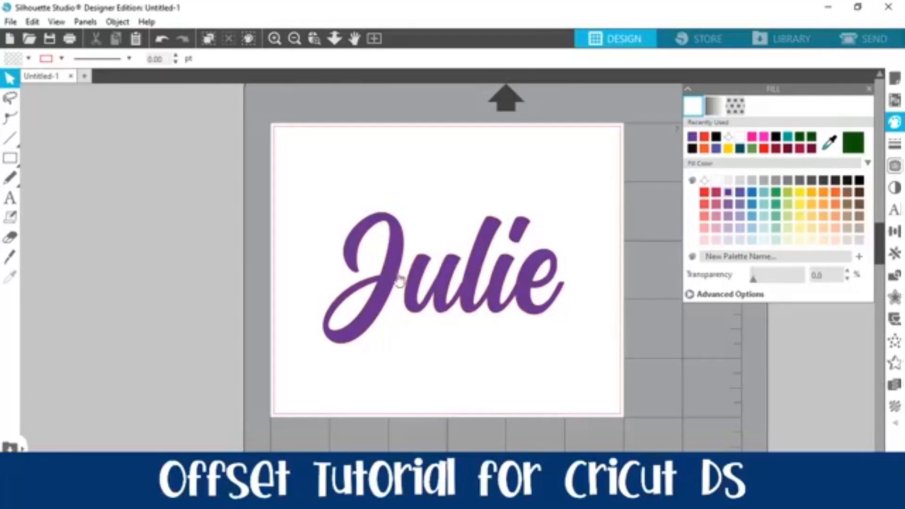
{"action": "left_click", "coordinate": [870, 89]}
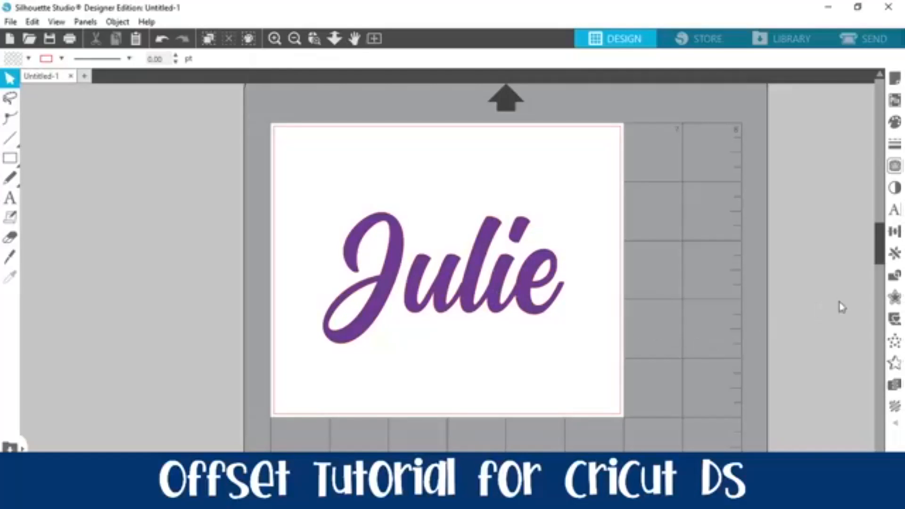
{"action": "left_click", "coordinate": [895, 298]}
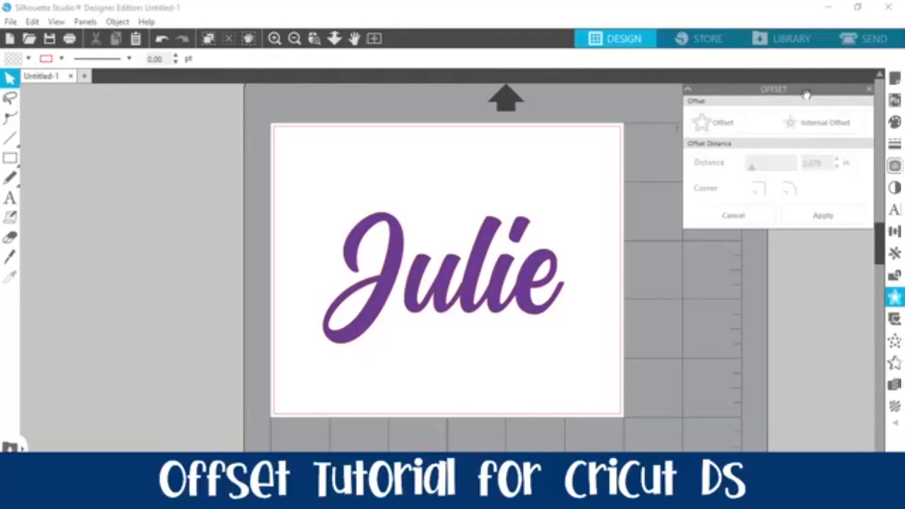
{"action": "left_click", "coordinate": [473, 300]}
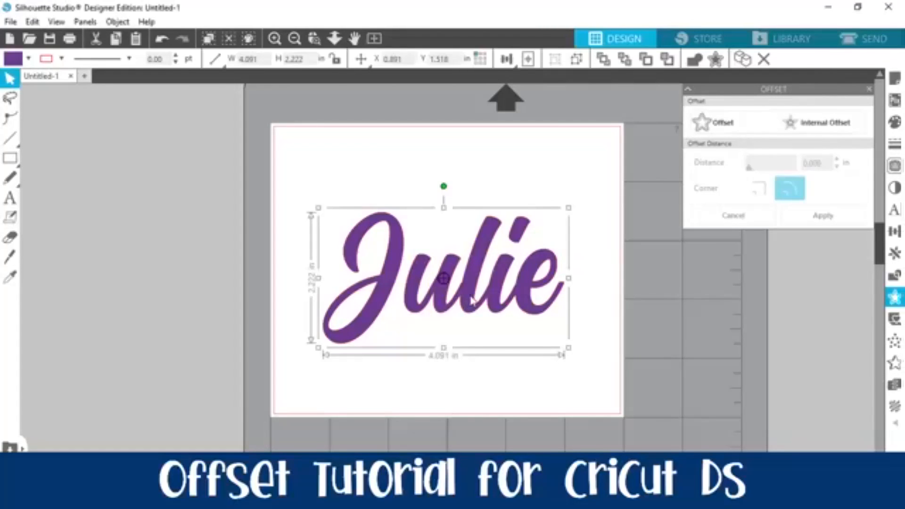
{"action": "left_click", "coordinate": [718, 121]}
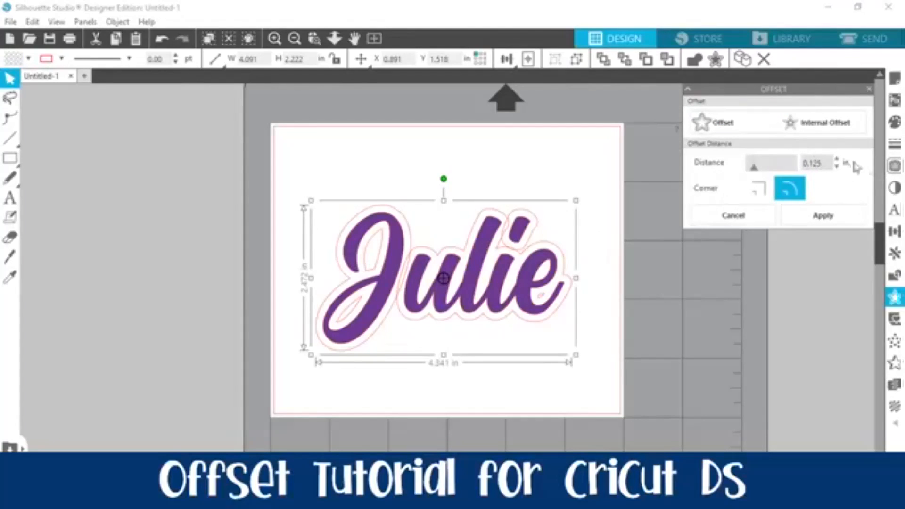
{"action": "left_click", "coordinate": [871, 90]}
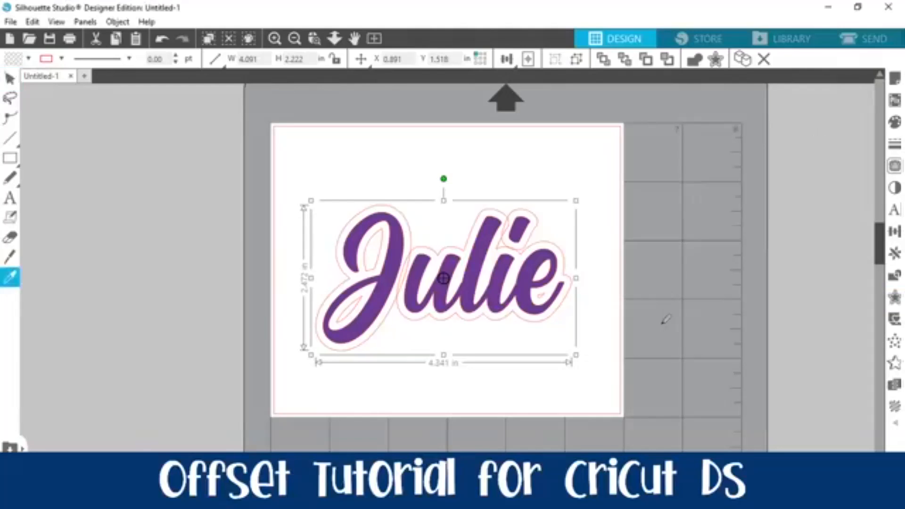
{"action": "left_click", "coordinate": [636, 352]}
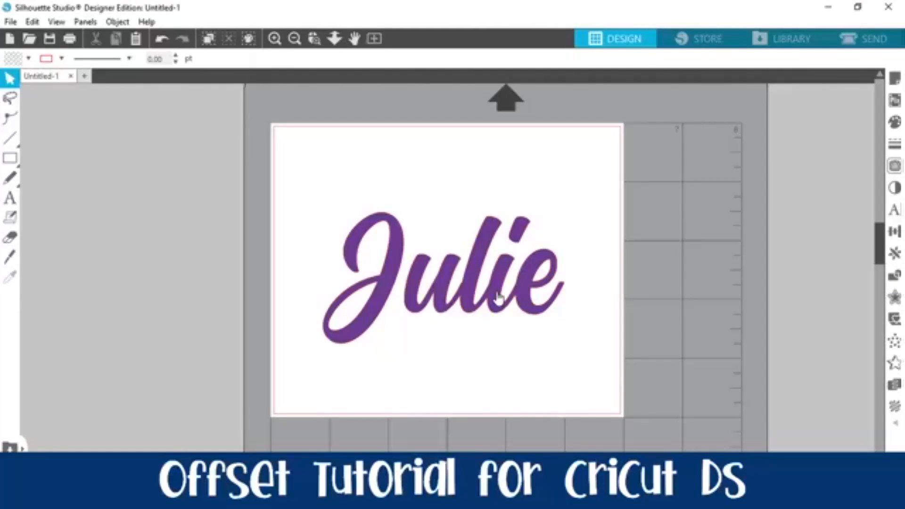
Make the purple name a compound path and apply an external offset of 0.075 in around it.
{"action": "right_click", "coordinate": [498, 297]}
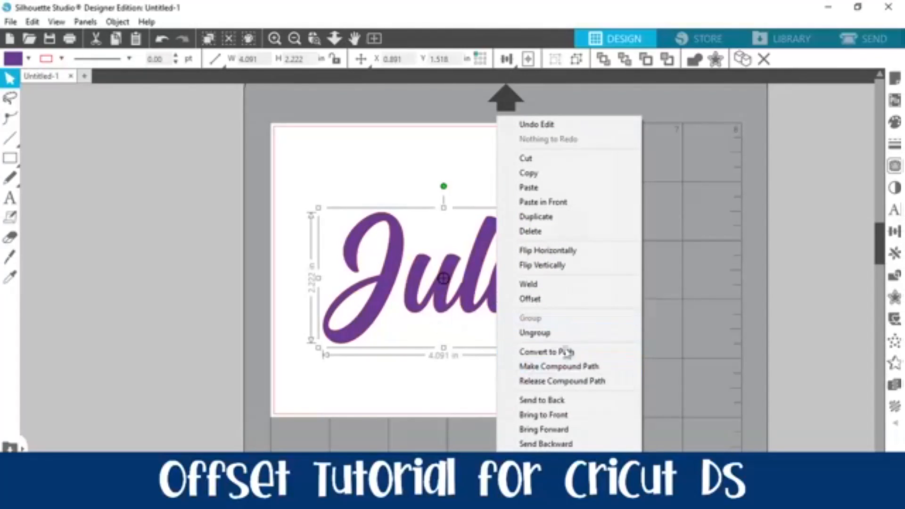
{"action": "left_click", "coordinate": [560, 368]}
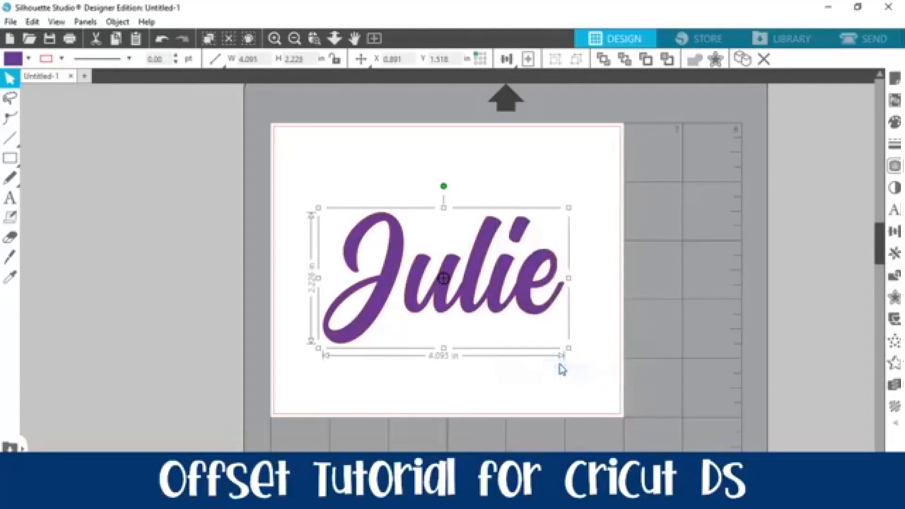
{"action": "right_click", "coordinate": [500, 273]}
{"action": "left_click", "coordinate": [531, 329]}
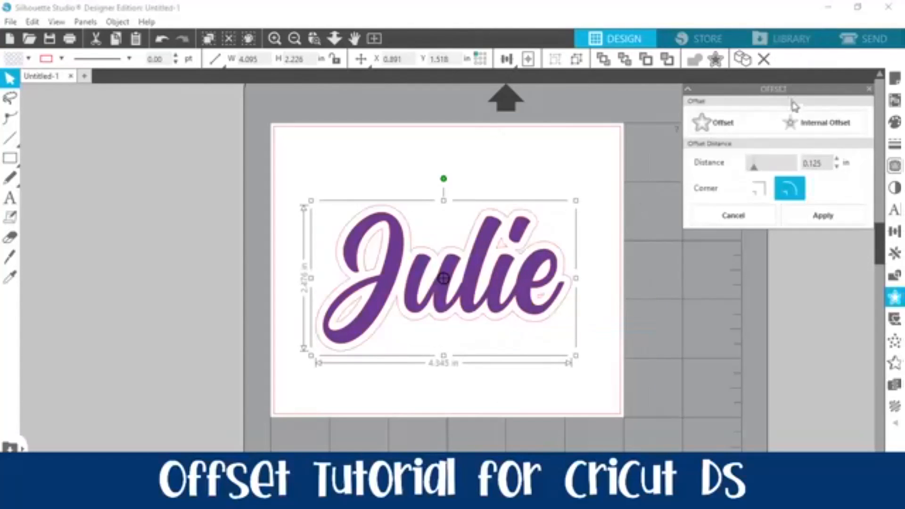
{"action": "double_click", "coordinate": [800, 160]}
{"action": "type", "text": "07"}
{"action": "key", "text": "Return"}
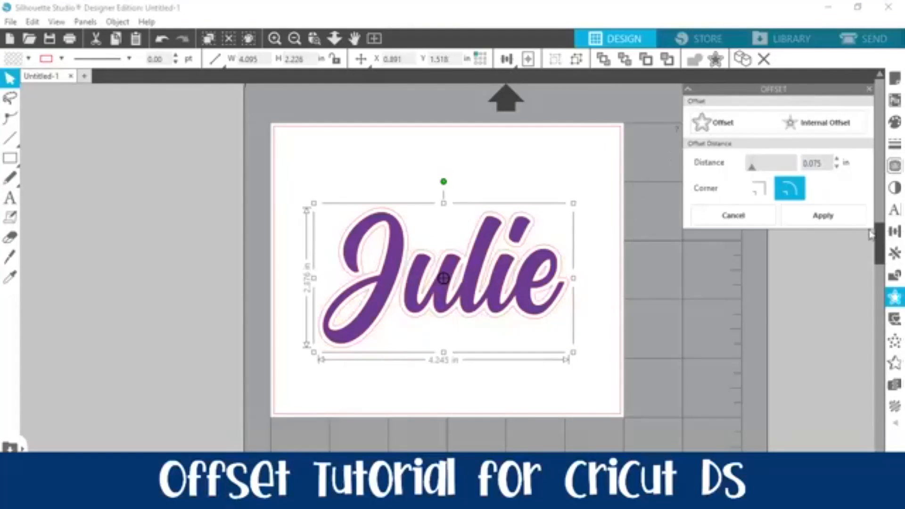
{"action": "left_click", "coordinate": [838, 222]}
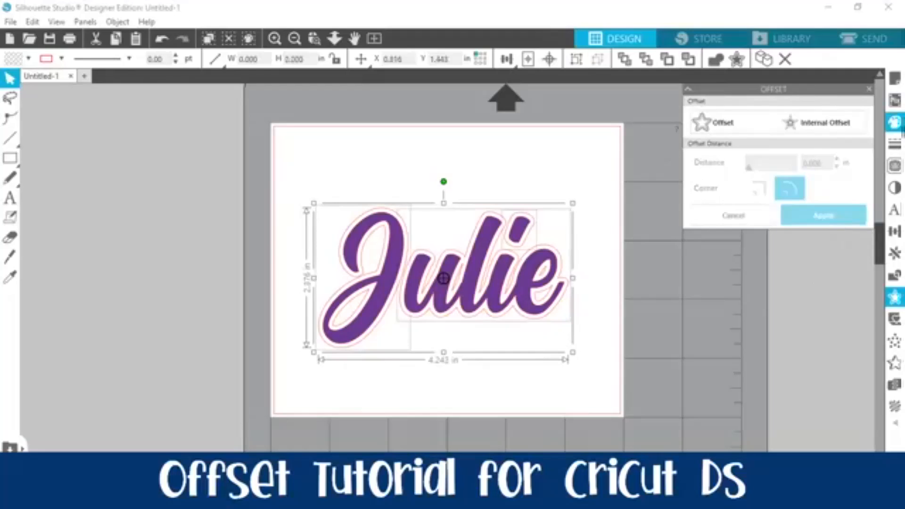
Fill the offset shapes with black and move the purple name away to the upper left of them.
{"action": "left_click", "coordinate": [895, 123]}
{"action": "left_click", "coordinate": [716, 139]}
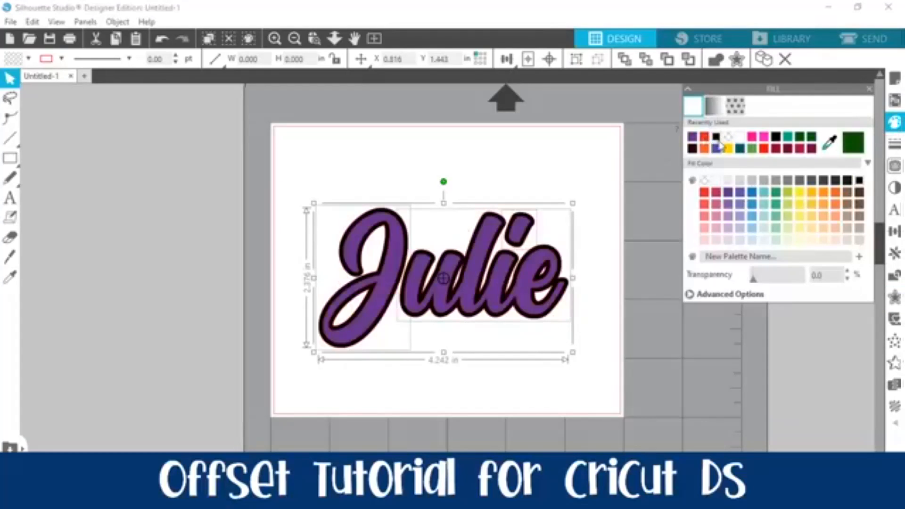
{"action": "left_click", "coordinate": [649, 344]}
{"action": "left_click_drag", "start_coordinate": [483, 302], "coordinate": [217, 214]}
{"action": "left_click", "coordinate": [565, 255]}
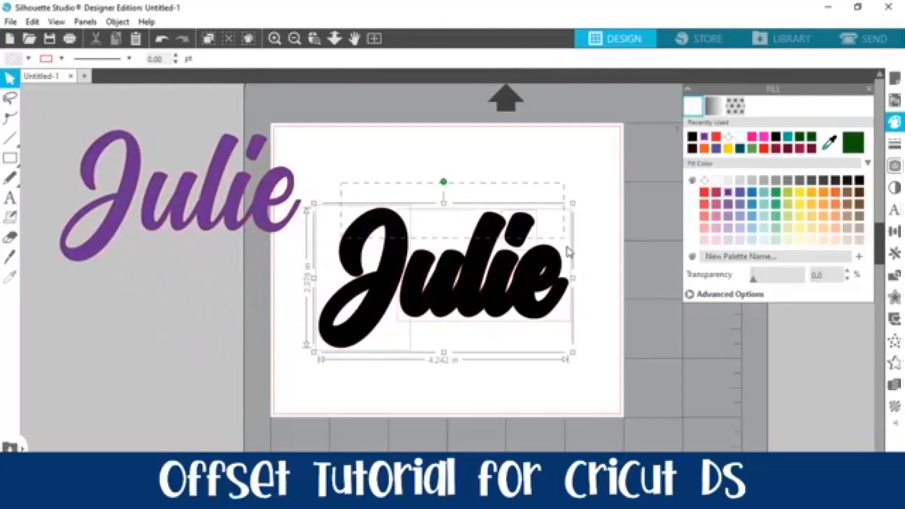
{"action": "left_click", "coordinate": [394, 408]}
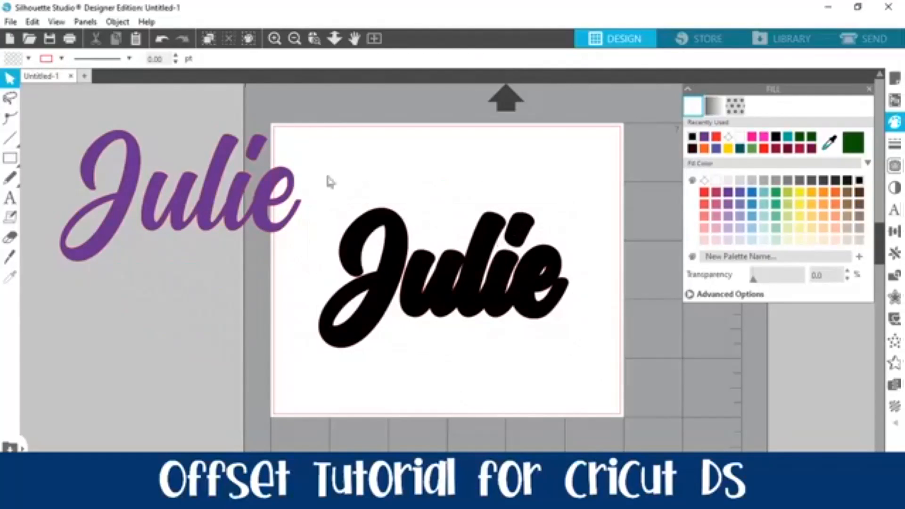
Group the black offset shapes and move the purple name back so it sits centered over them.
{"action": "left_click", "coordinate": [471, 250]}
{"action": "right_click", "coordinate": [558, 304]}
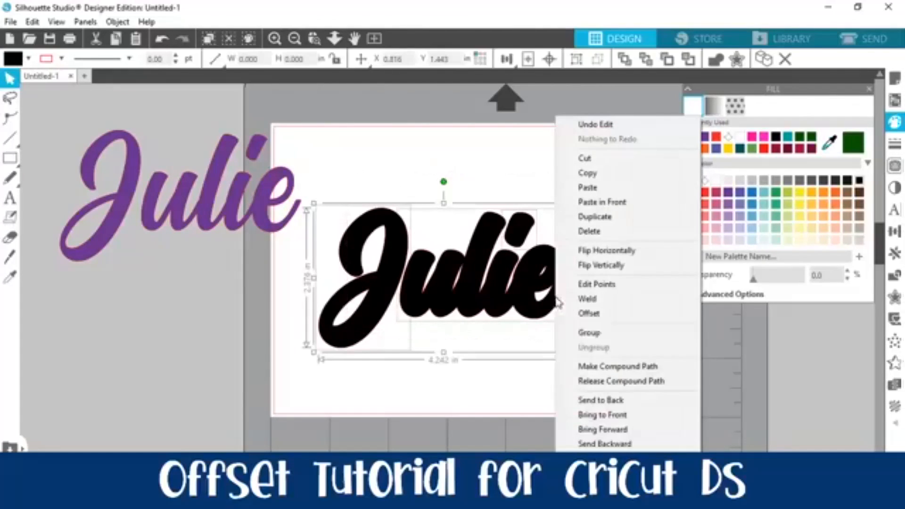
{"action": "left_click", "coordinate": [591, 333]}
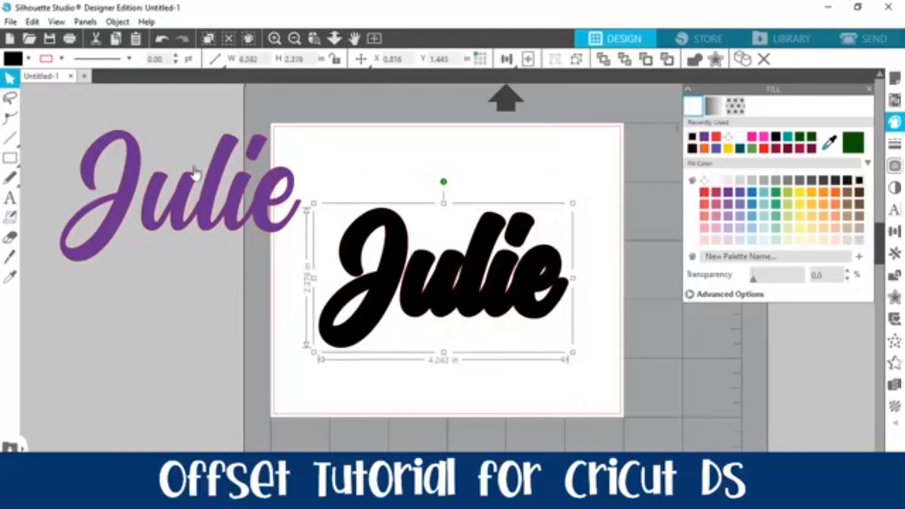
{"action": "left_click_drag", "start_coordinate": [215, 185], "coordinate": [478, 264]}
{"action": "left_click", "coordinate": [622, 414]}
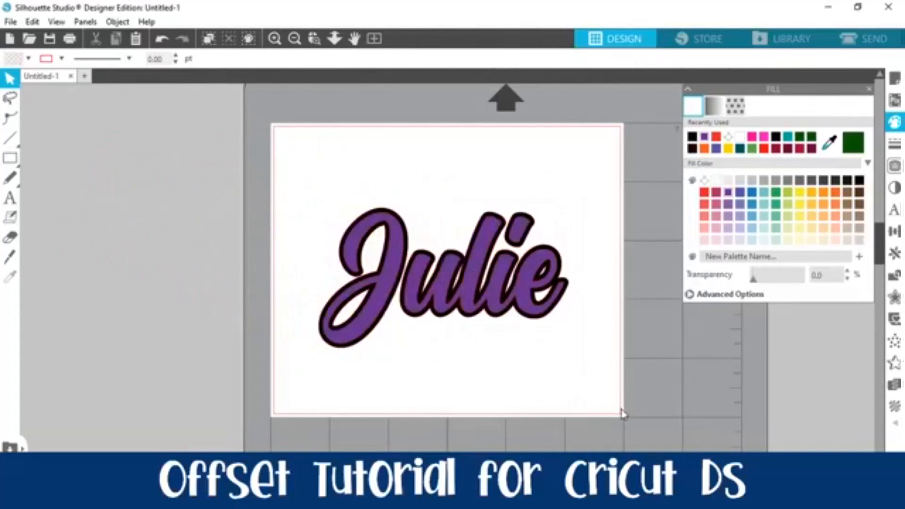
Group the purple name together with its black offset.
{"action": "left_click", "coordinate": [406, 258]}
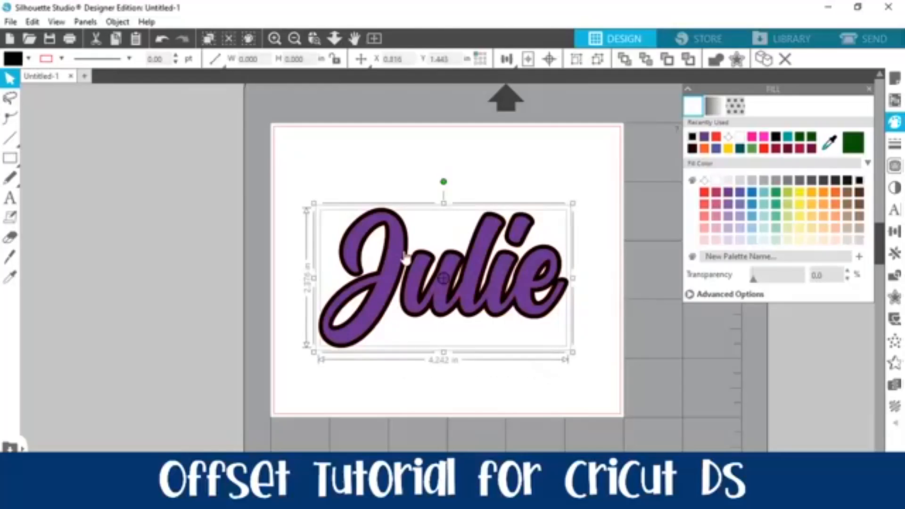
{"action": "right_click", "coordinate": [406, 259]}
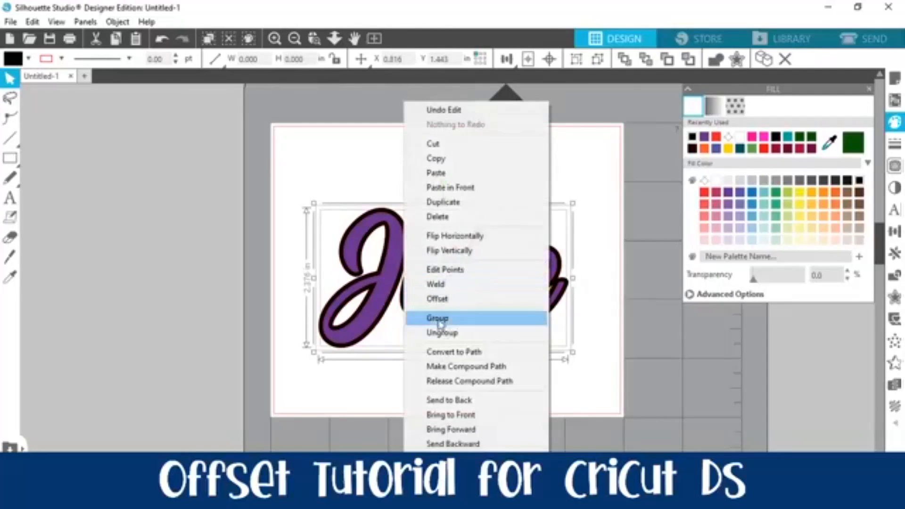
{"action": "left_click", "coordinate": [437, 316]}
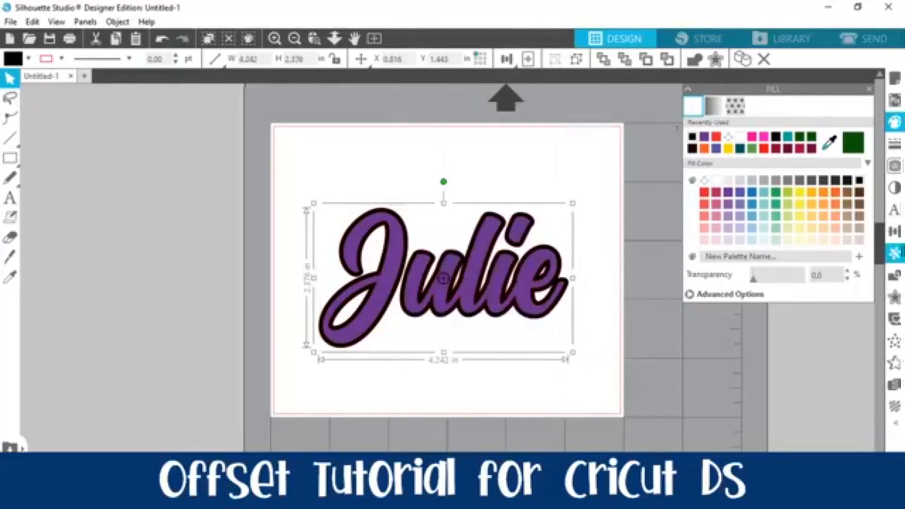
Scale the grouped name design to 3.5 in wide and 1.5 in high.
{"action": "left_click", "coordinate": [893, 239]}
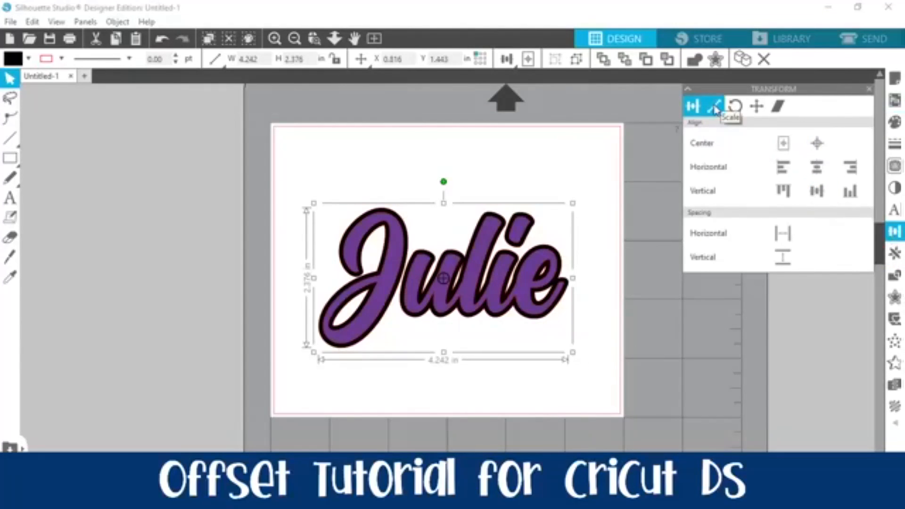
{"action": "left_click", "coordinate": [715, 109]}
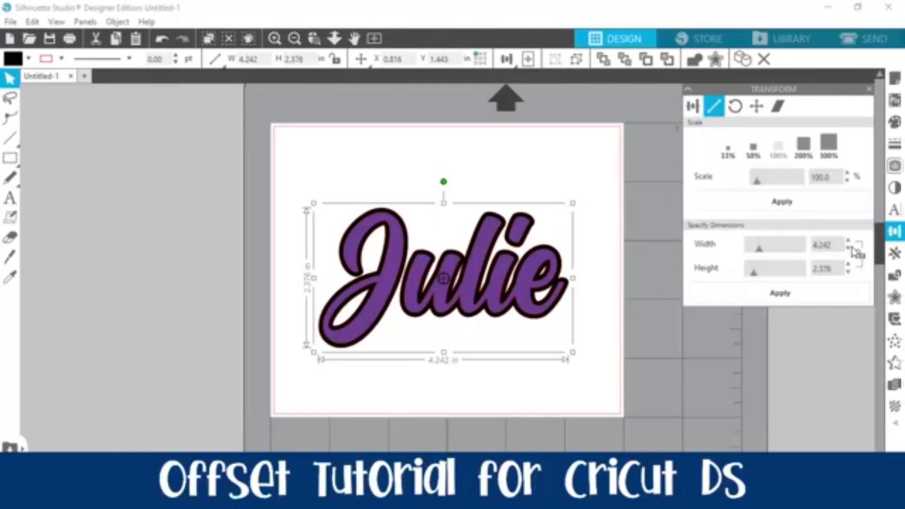
{"action": "left_click", "coordinate": [840, 249]}
{"action": "type", "text": "3.5"}
{"action": "key", "text": "Tab"}
{"action": "type", "text": "1"}
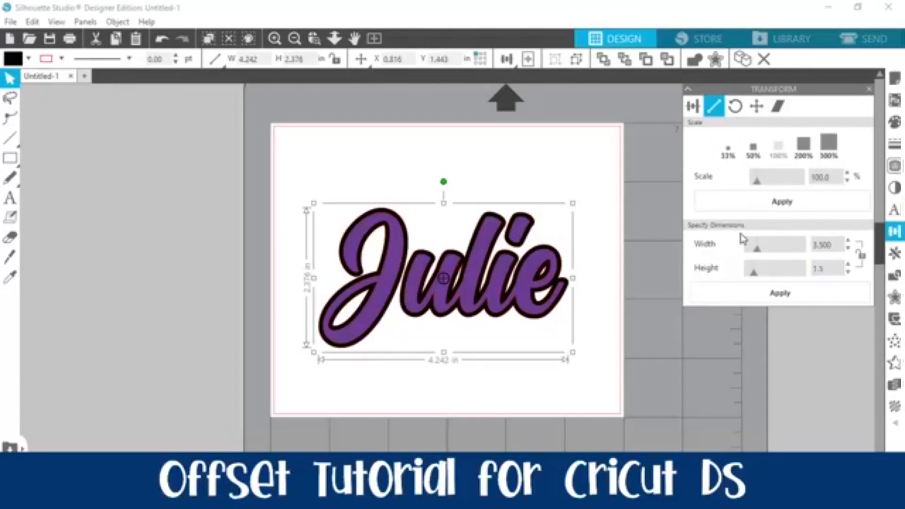
{"action": "type", "text": ".5"}
{"action": "key", "text": "Return"}
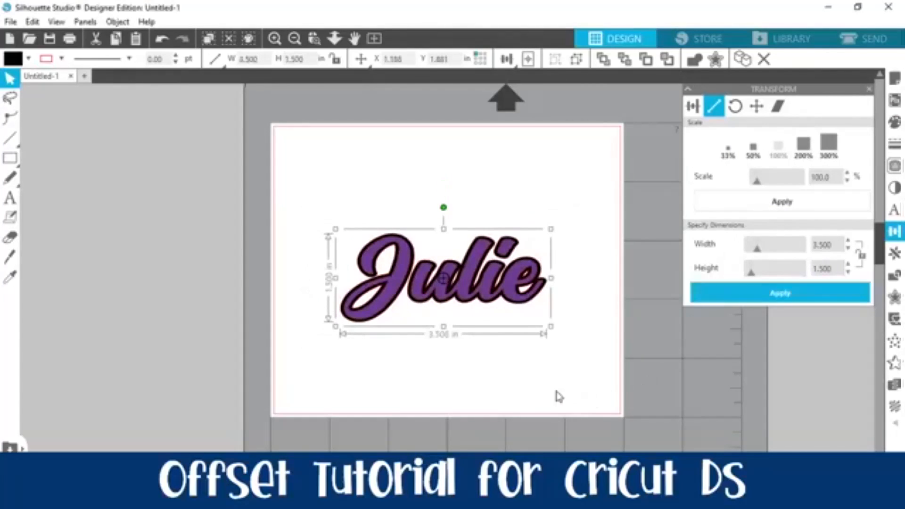
{"action": "left_click", "coordinate": [559, 397]}
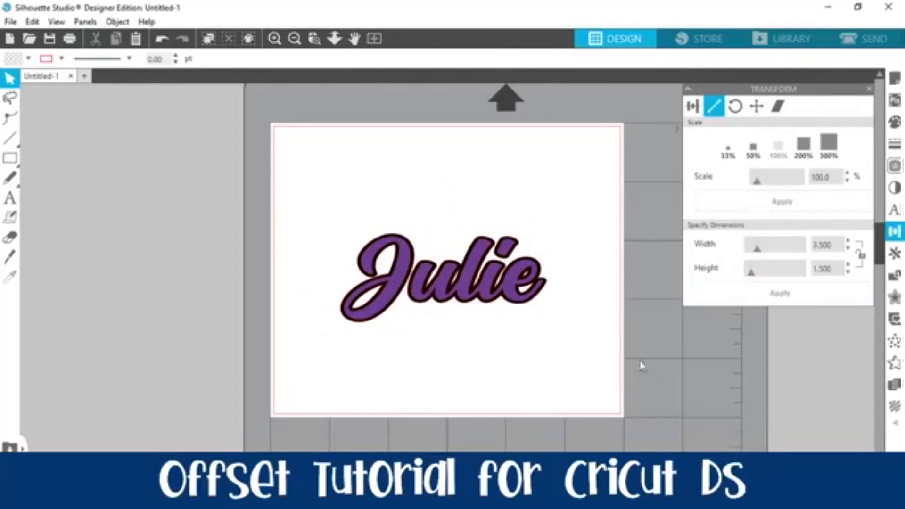
{"action": "left_click", "coordinate": [869, 89]}
Ungroup the design and separate its two parts, placing the purple name above the black offset shape.
{"action": "right_click", "coordinate": [416, 279]}
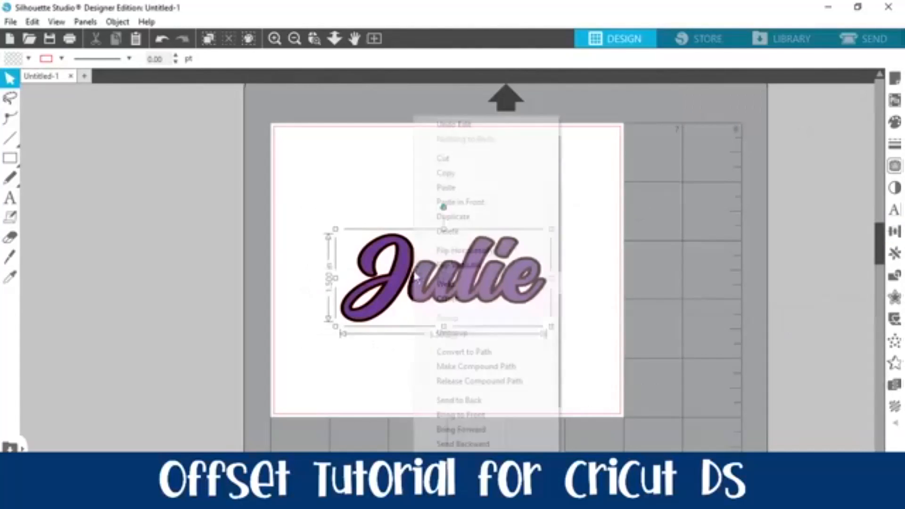
{"action": "left_click", "coordinate": [449, 335]}
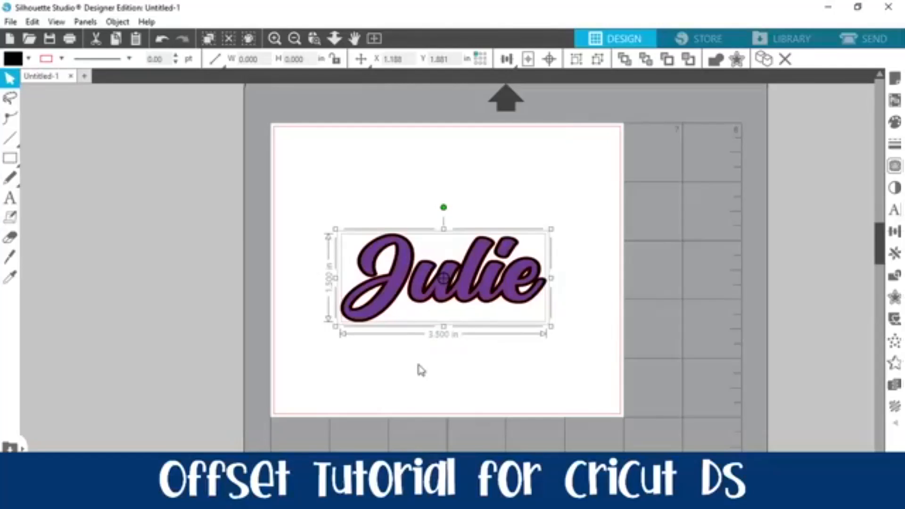
{"action": "left_click", "coordinate": [392, 369]}
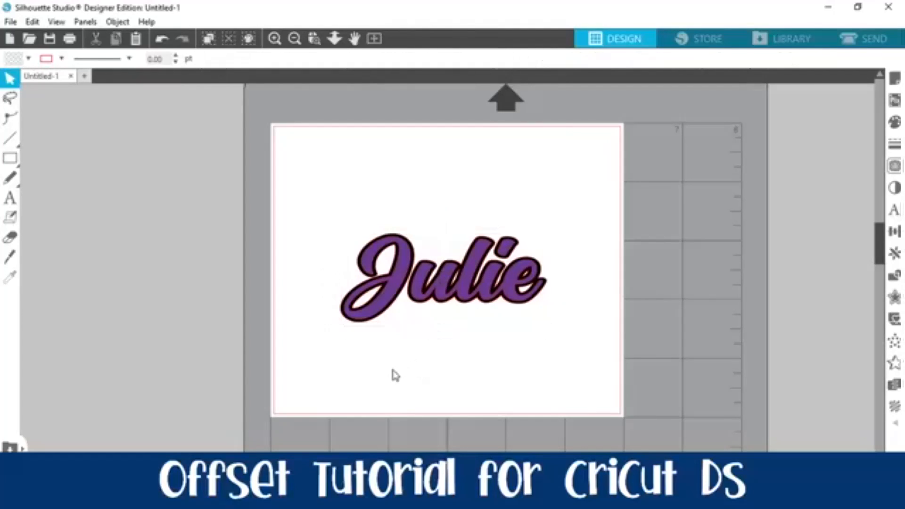
{"action": "left_click_drag", "start_coordinate": [401, 296], "coordinate": [407, 348]}
{"action": "left_click", "coordinate": [408, 354]}
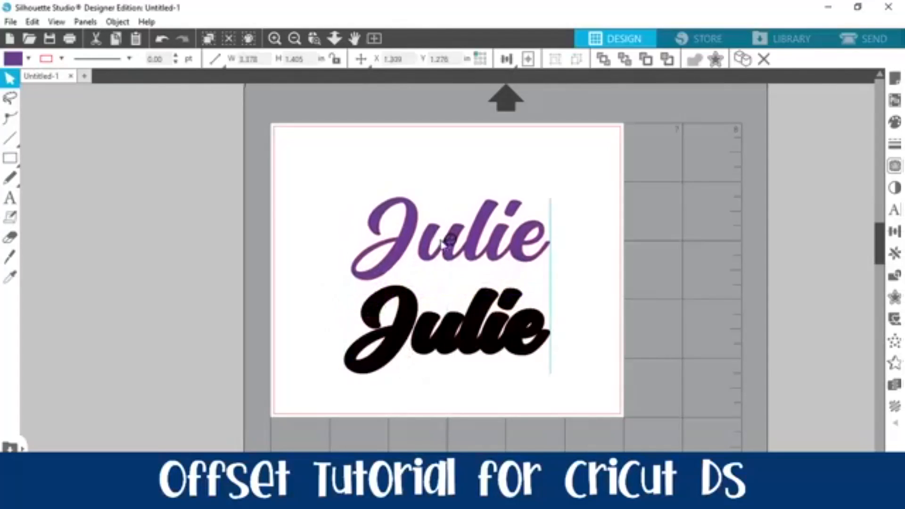
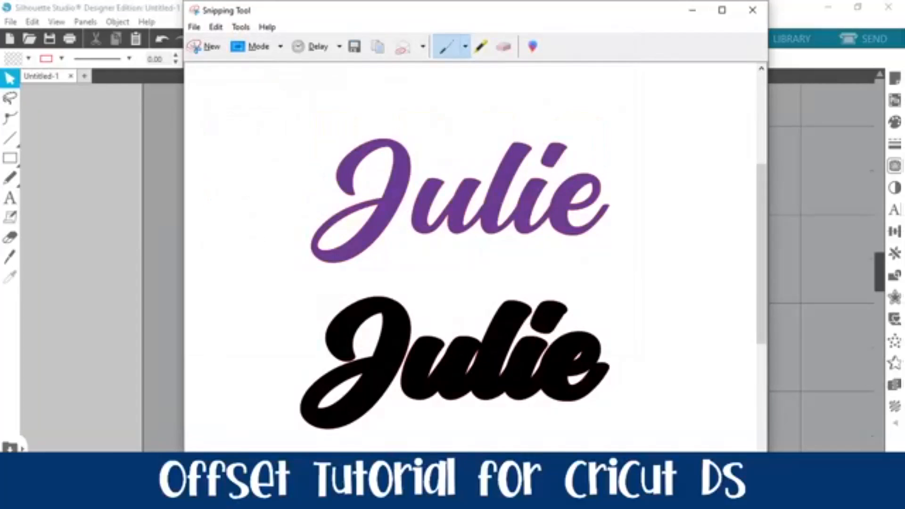
Close the Snipping Tool, go to the desktop and move the Capture image just above the Inkscape shortcut.
{"action": "left_click", "coordinate": [752, 10]}
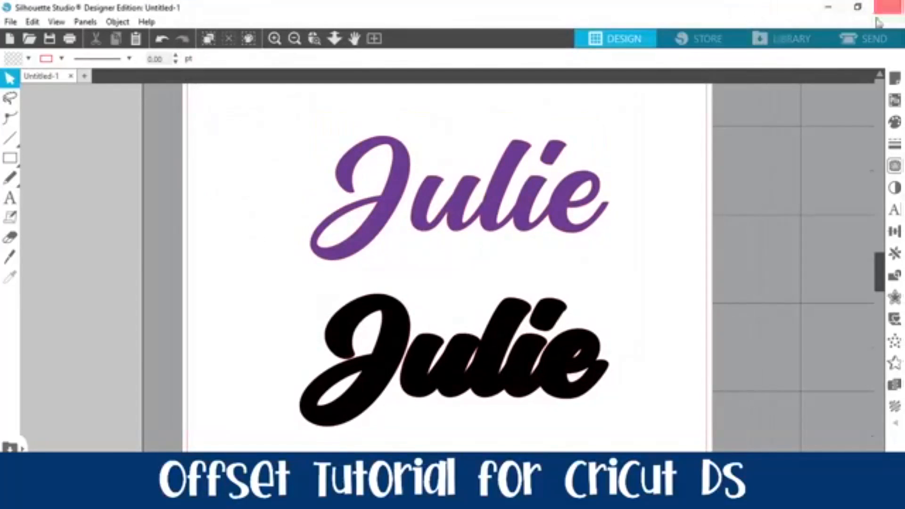
{"action": "left_click", "coordinate": [827, 6]}
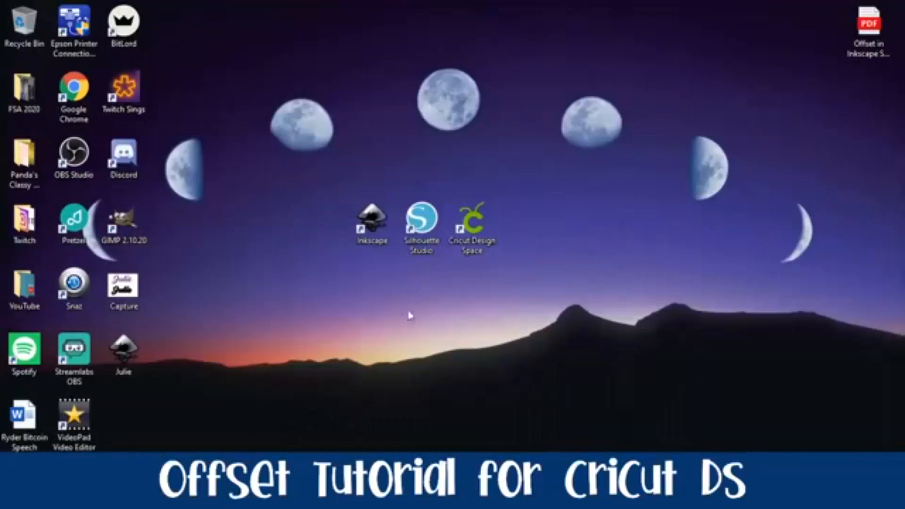
{"action": "left_click_drag", "start_coordinate": [105, 304], "coordinate": [345, 168]}
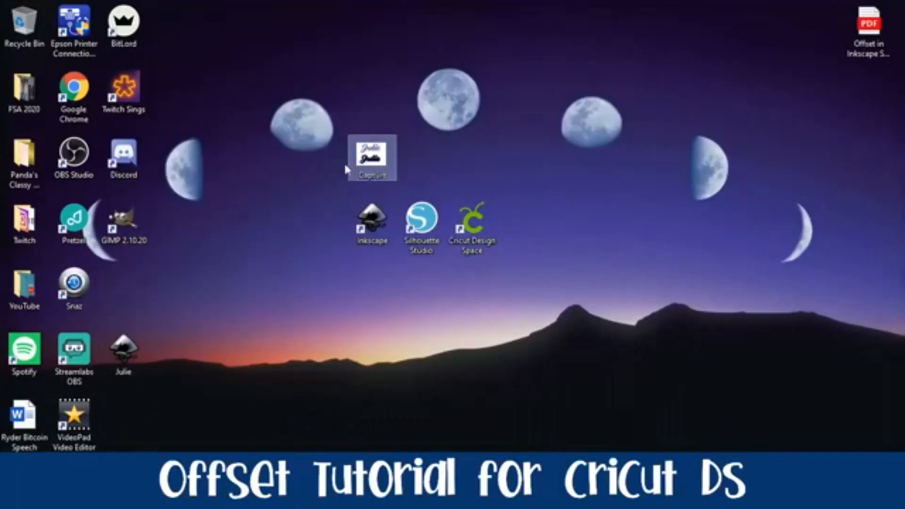
Switch to Cricut Design Space in a maximized window and start a new project.
{"action": "left_click", "coordinate": [477, 220]}
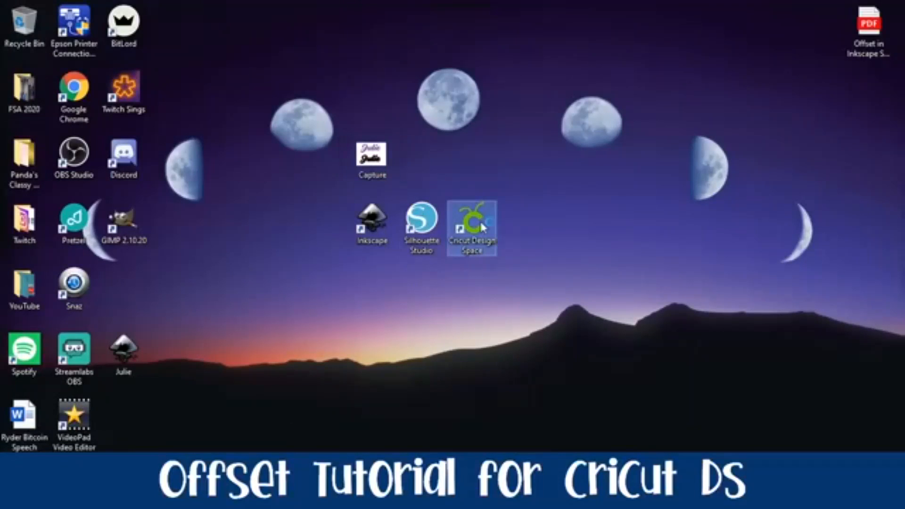
{"action": "double_click", "coordinate": [481, 227]}
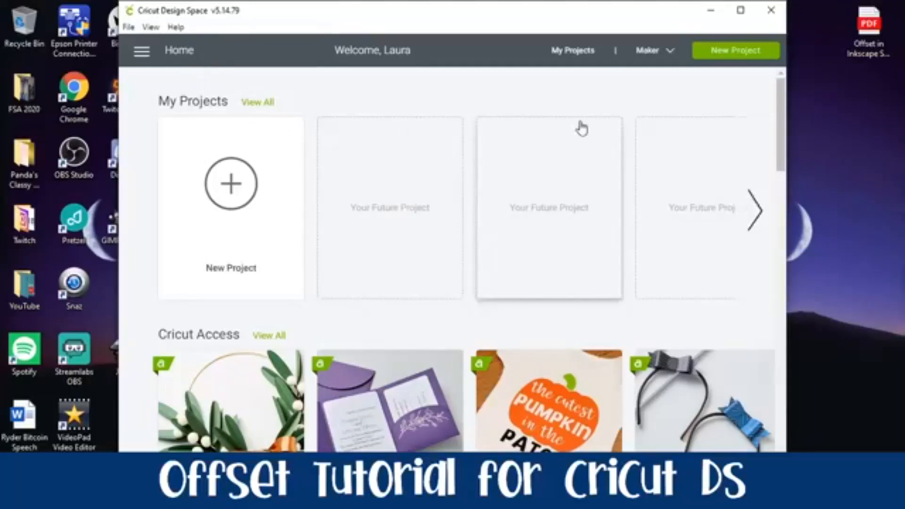
{"action": "left_click", "coordinate": [739, 12]}
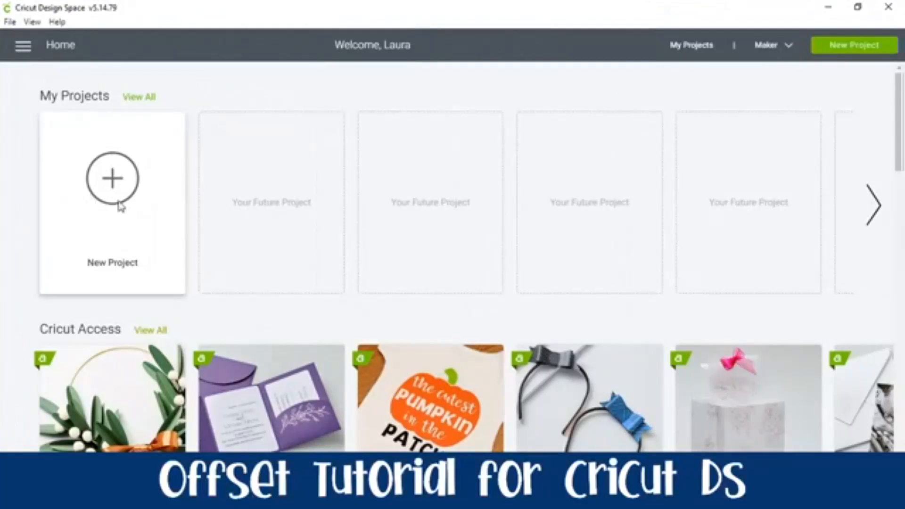
{"action": "left_click", "coordinate": [112, 179]}
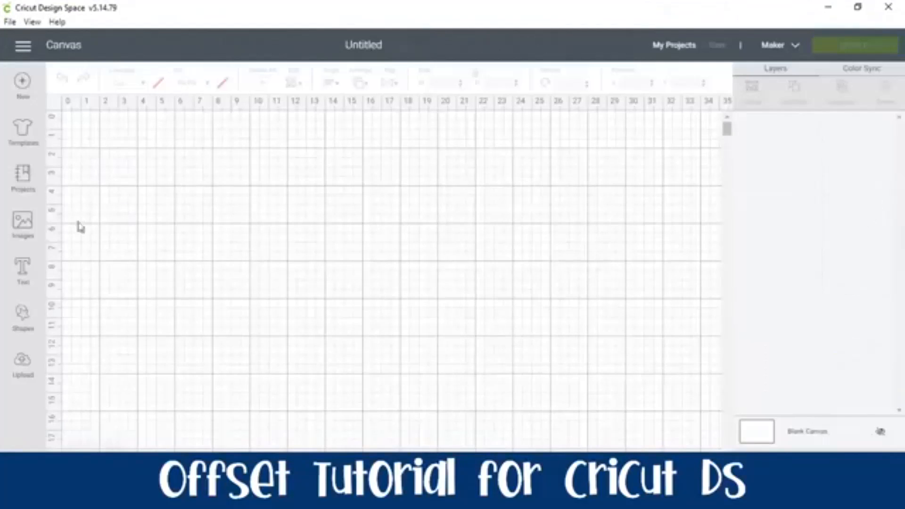
Upload the Capture image from the Desktop folder and set its image type to Simple.
{"action": "left_click", "coordinate": [21, 370]}
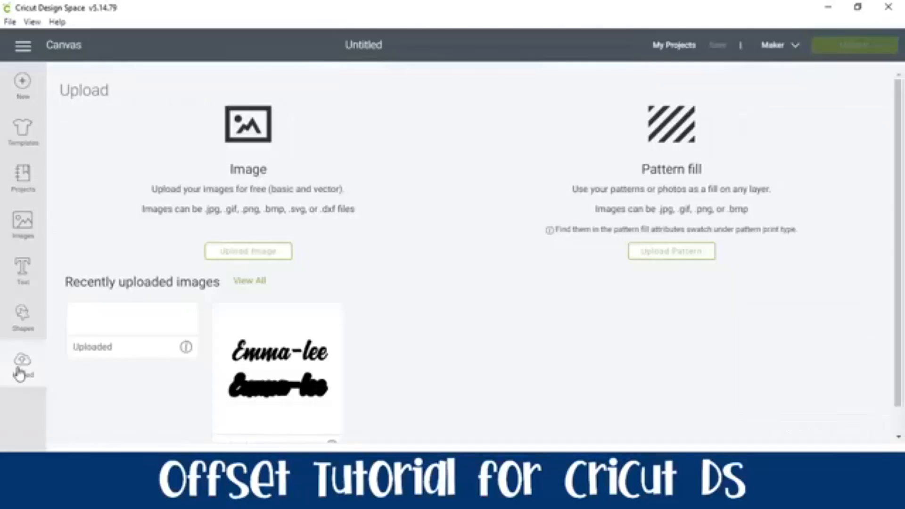
{"action": "left_click", "coordinate": [248, 251]}
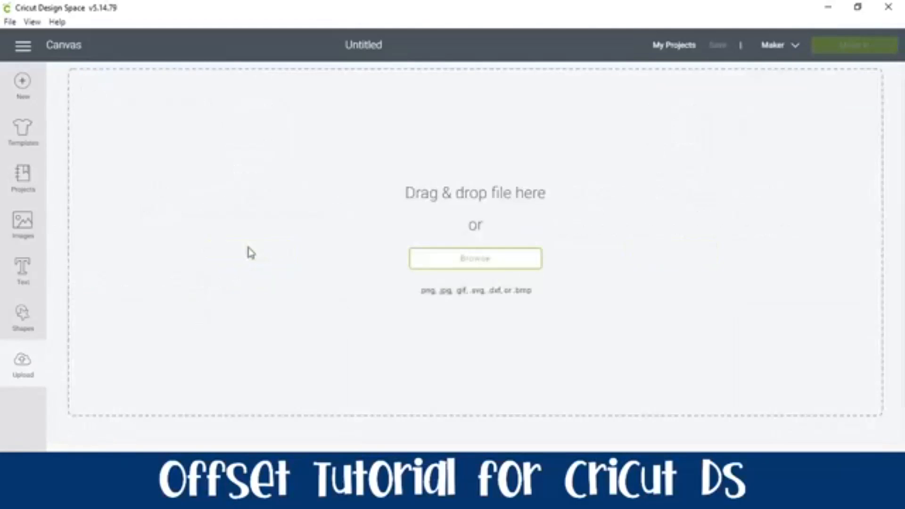
{"action": "left_click", "coordinate": [449, 265]}
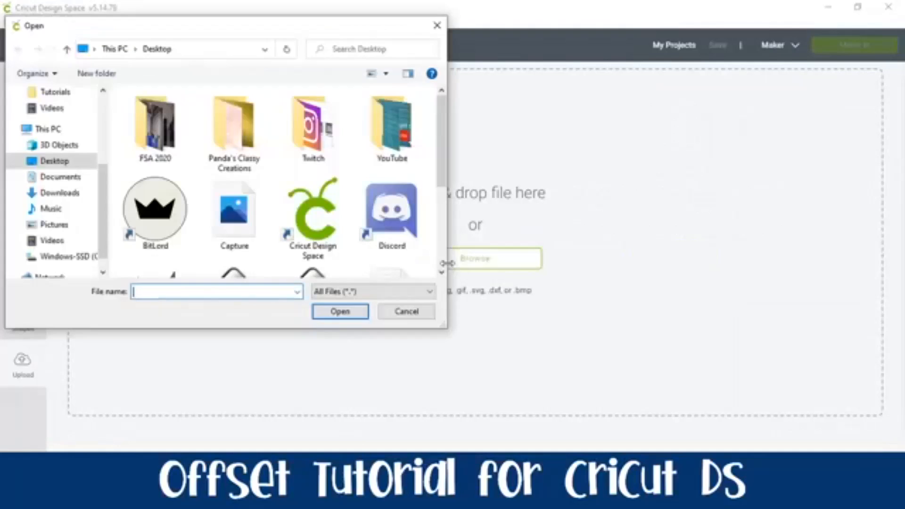
{"action": "left_click", "coordinate": [227, 215]}
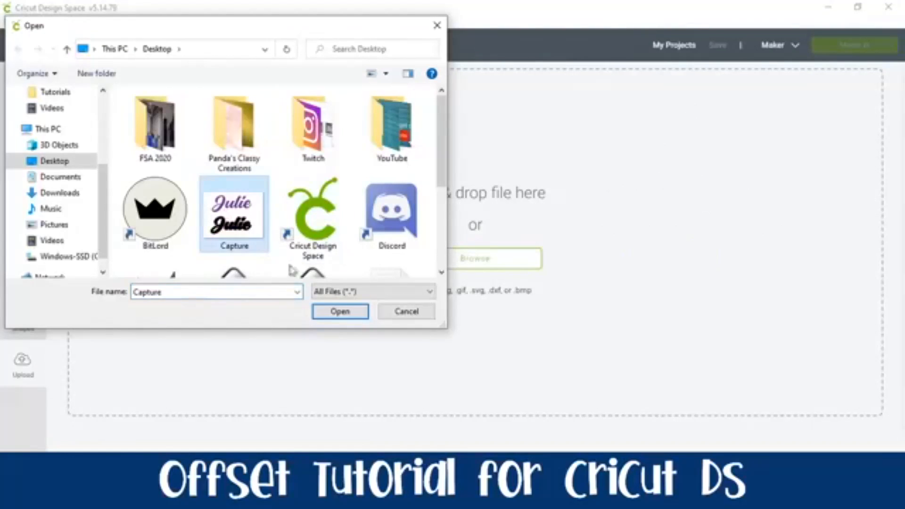
{"action": "left_click", "coordinate": [339, 312]}
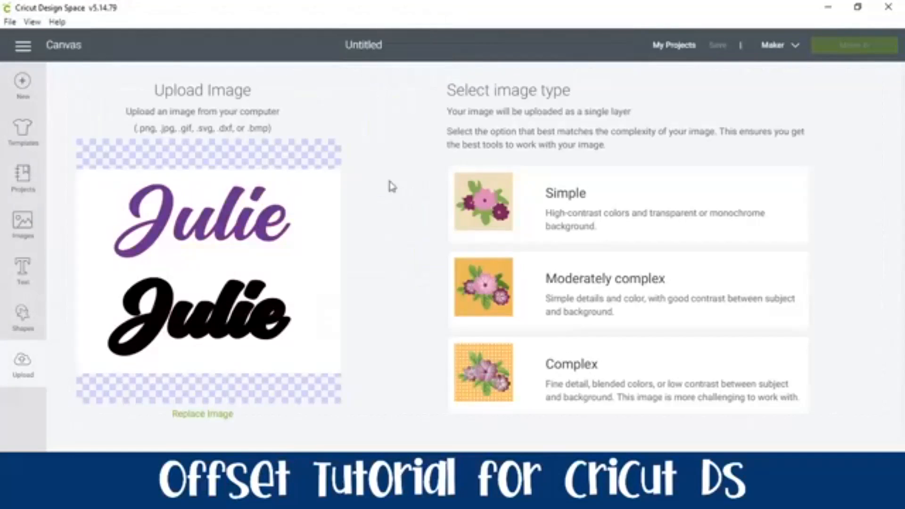
{"action": "left_click", "coordinate": [597, 199]}
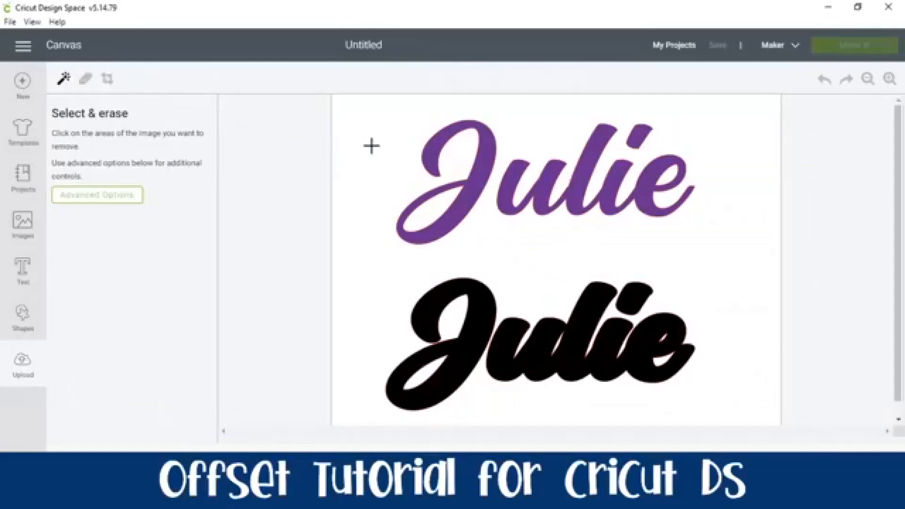
Erase the white background around both names and the enclosed white areas inside their letters.
{"action": "left_click", "coordinate": [372, 146]}
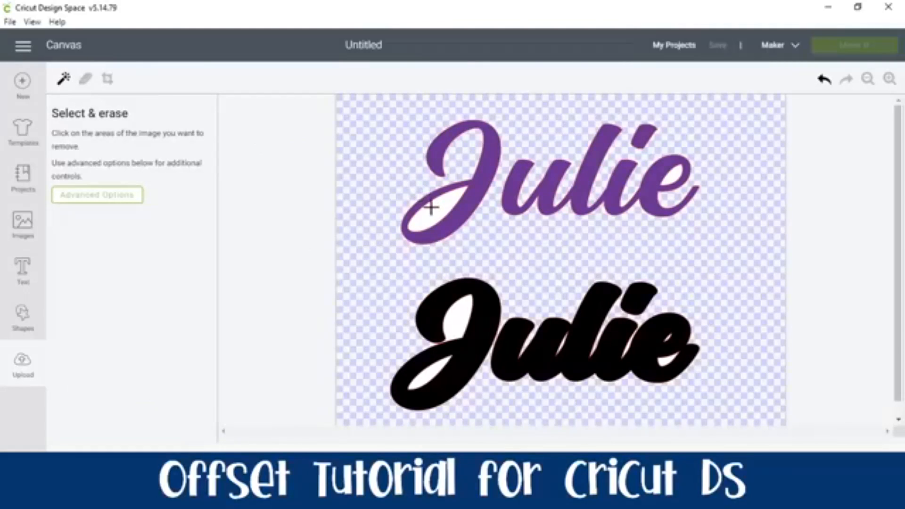
{"action": "left_click", "coordinate": [673, 176]}
{"action": "left_click", "coordinate": [462, 304]}
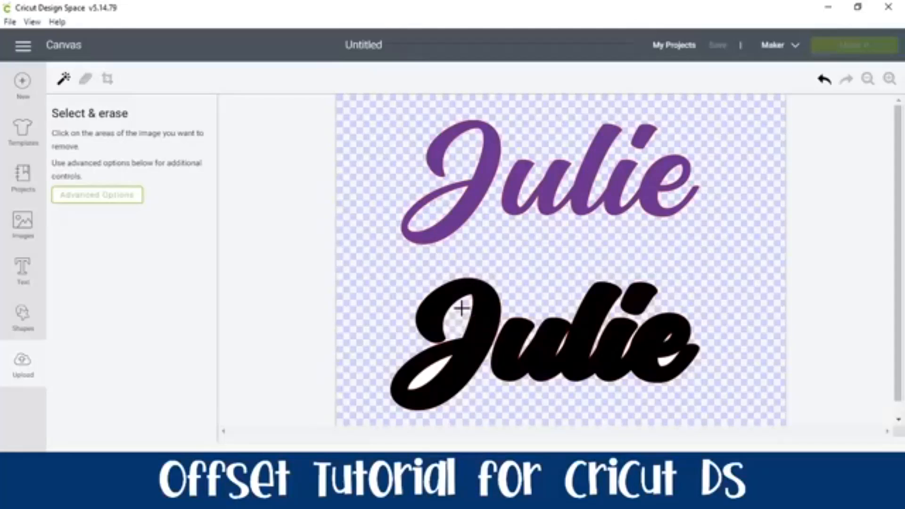
{"action": "left_click", "coordinate": [432, 371]}
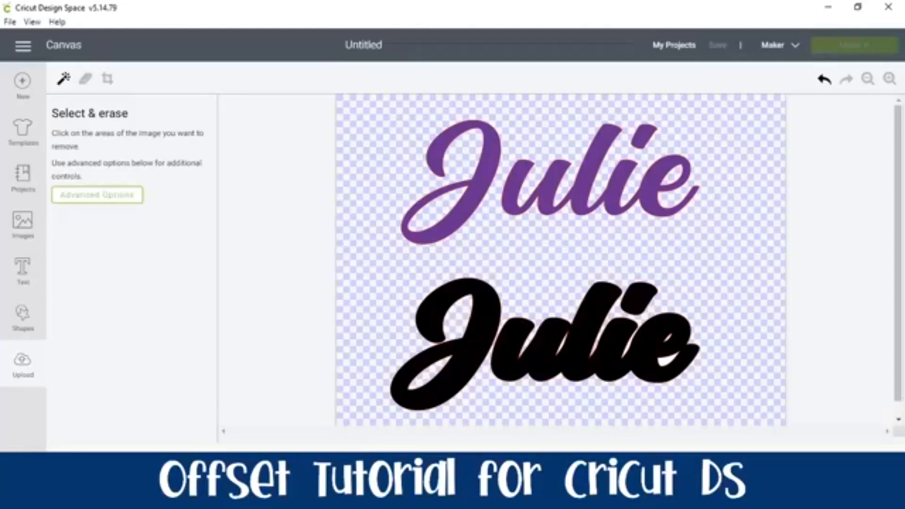
{"action": "left_click", "coordinate": [662, 361]}
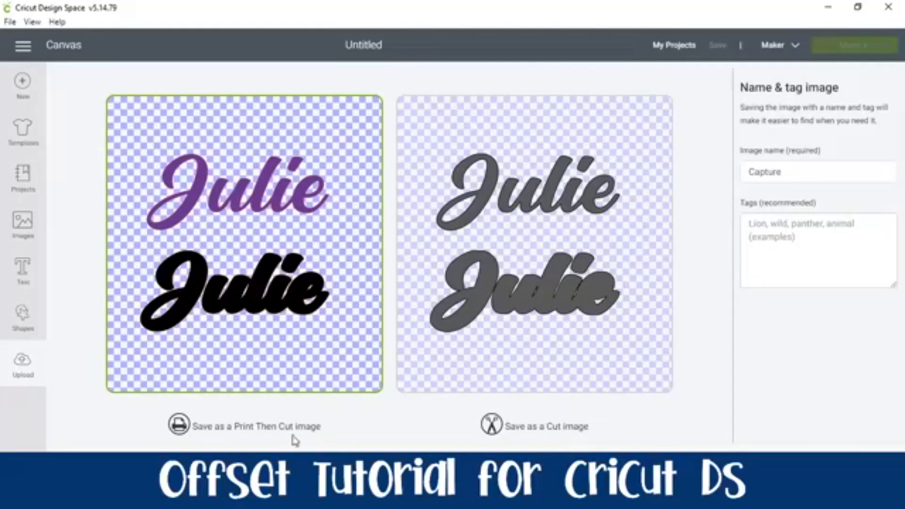
Save the upload as a Cut image and insert it onto the canvas.
{"action": "left_click", "coordinate": [522, 266]}
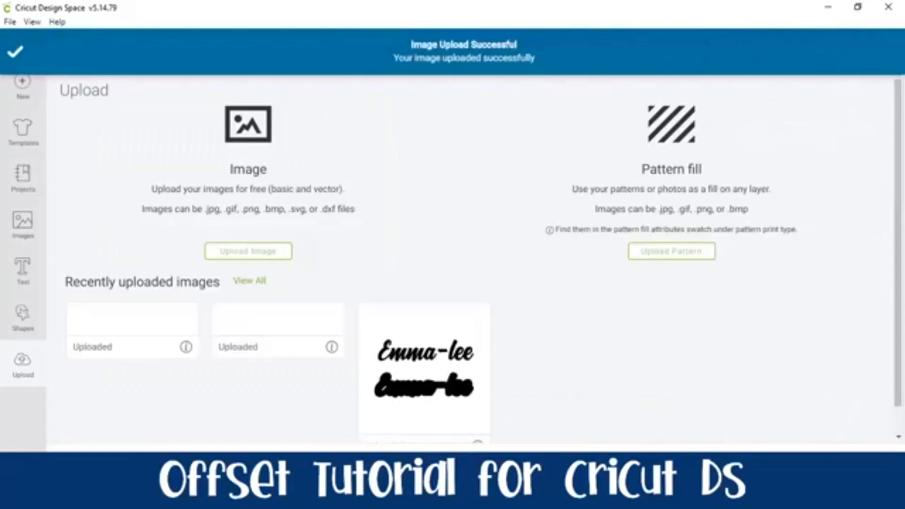
{"action": "left_click", "coordinate": [154, 381]}
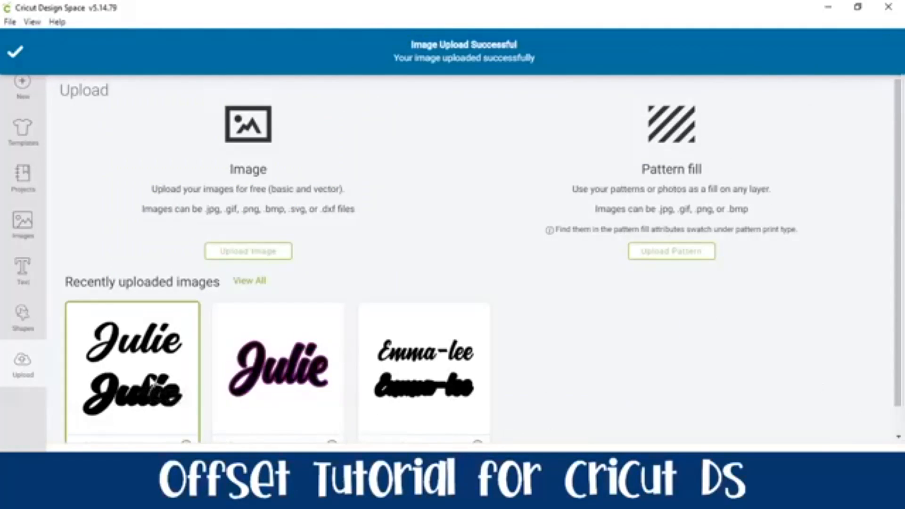
{"action": "left_click", "coordinate": [816, 443]}
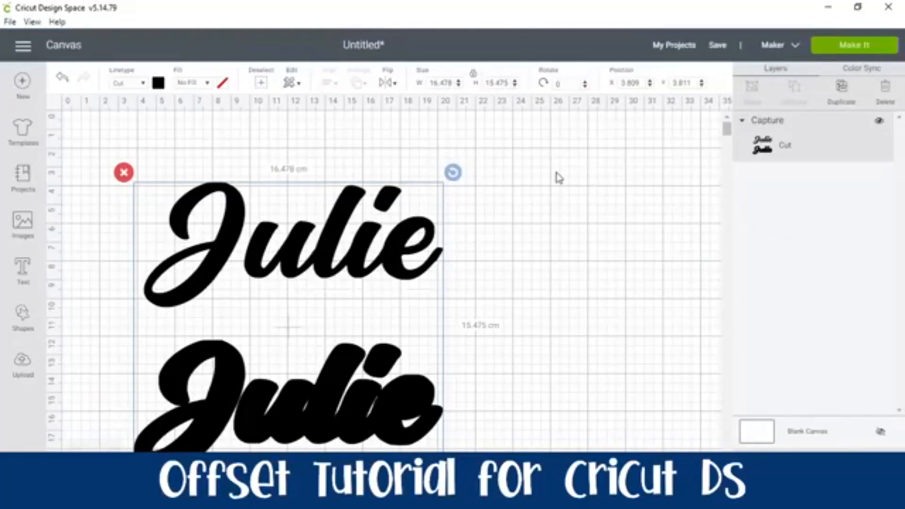
Unlock the proportions of the Capture image on the canvas.
{"action": "scroll", "coordinate": [511, 220], "scroll_direction": "down", "scroll_amount": 2}
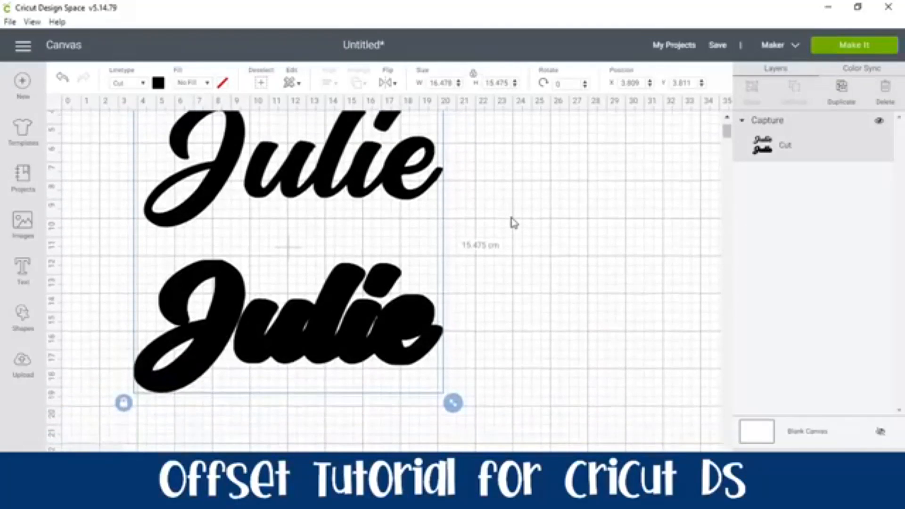
{"action": "left_click", "coordinate": [123, 405]}
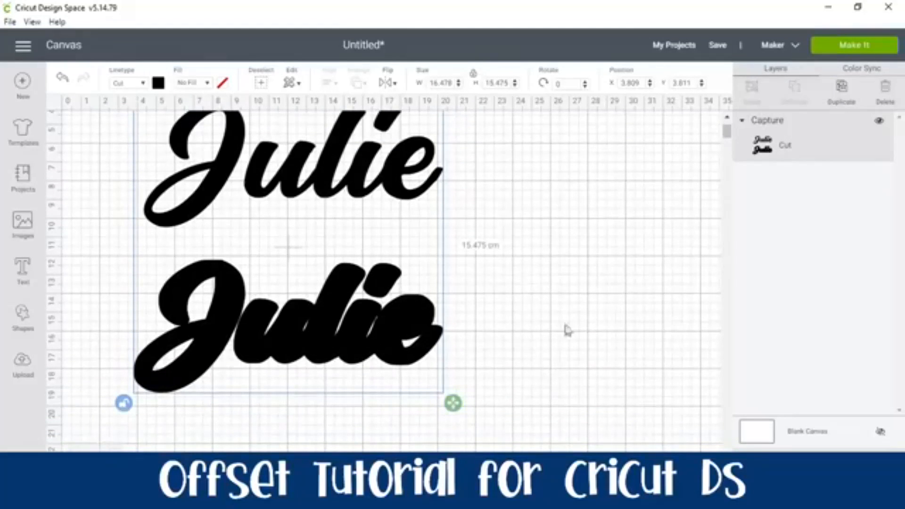
{"action": "scroll", "coordinate": [531, 300], "scroll_direction": "up", "scroll_amount": 1}
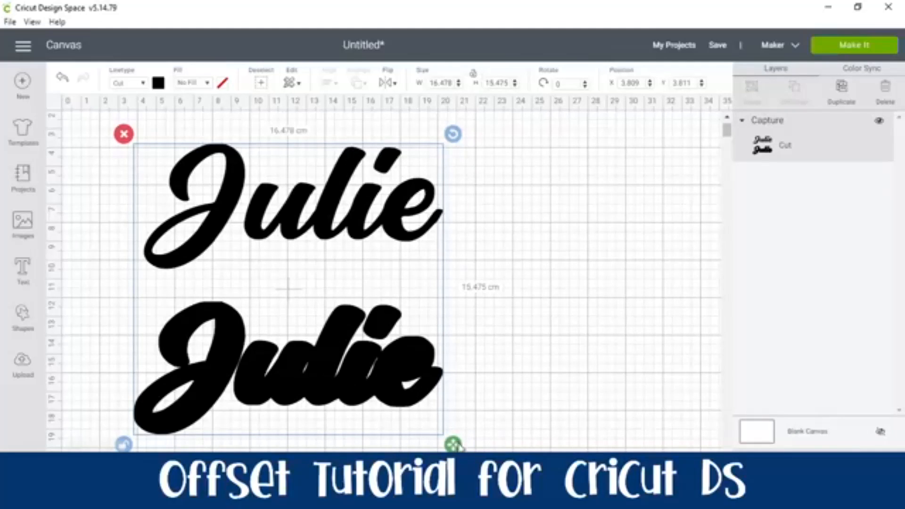
{"action": "right_click", "coordinate": [248, 360]}
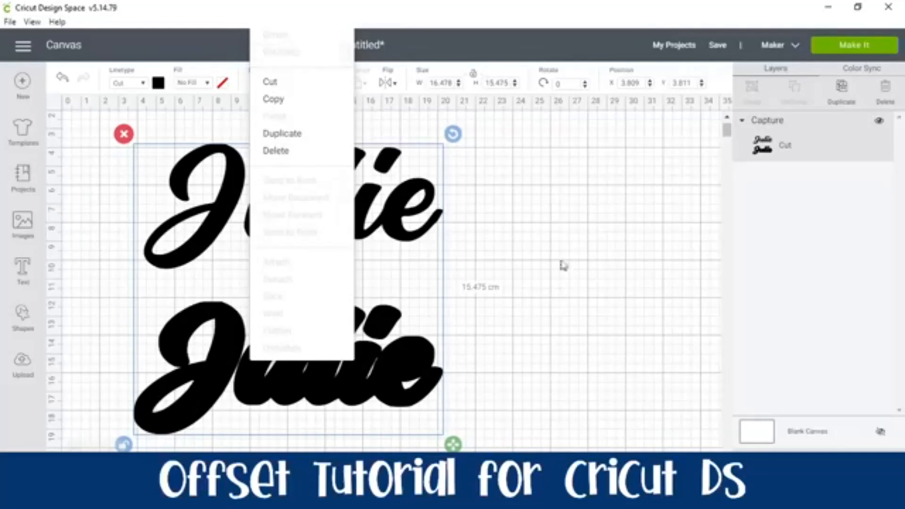
{"action": "left_click", "coordinate": [623, 340]}
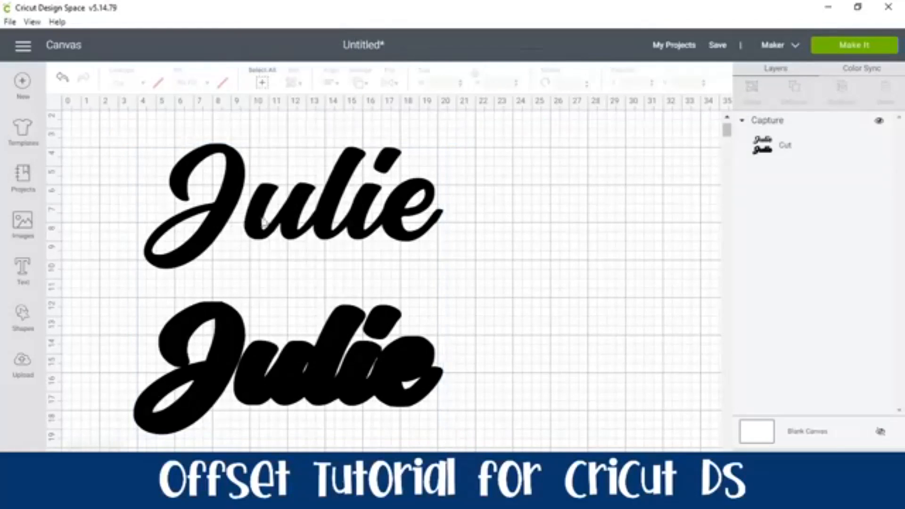
Open the mat preview for the Capture image, shift the design inward on the mat, and return to the canvas.
{"action": "left_click", "coordinate": [383, 207]}
{"action": "left_click", "coordinate": [851, 48]}
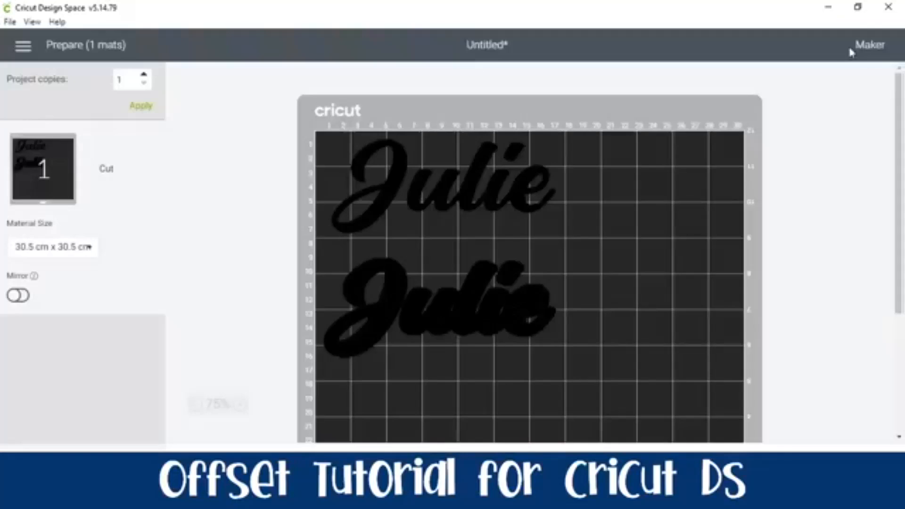
{"action": "left_click", "coordinate": [475, 192]}
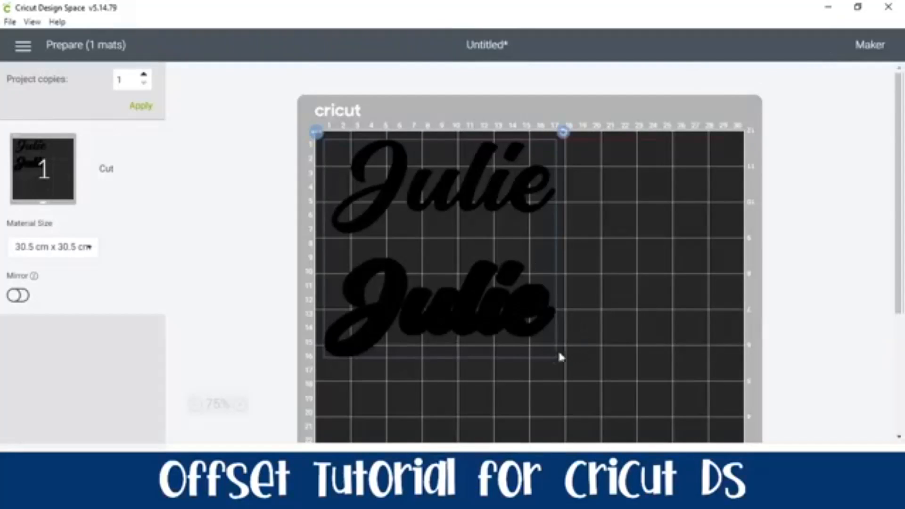
{"action": "left_click_drag", "start_coordinate": [553, 358], "coordinate": [579, 377]}
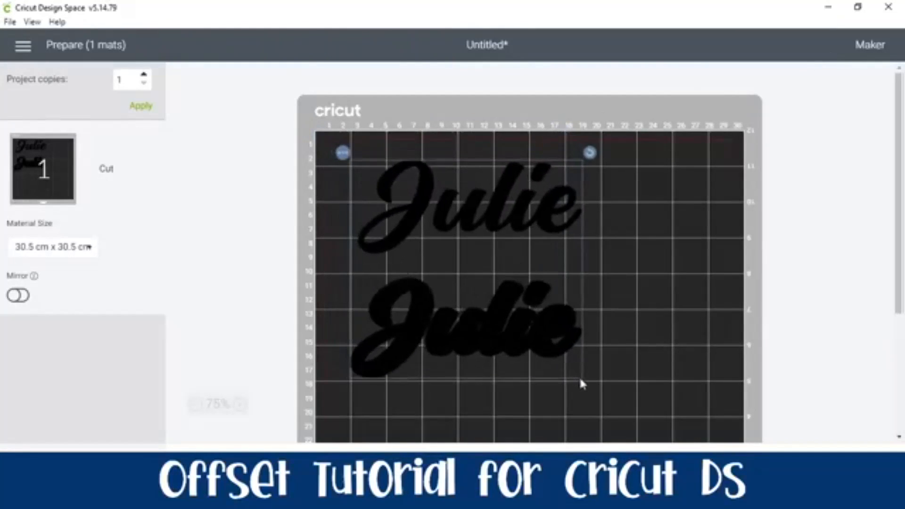
{"action": "left_click", "coordinate": [343, 160]}
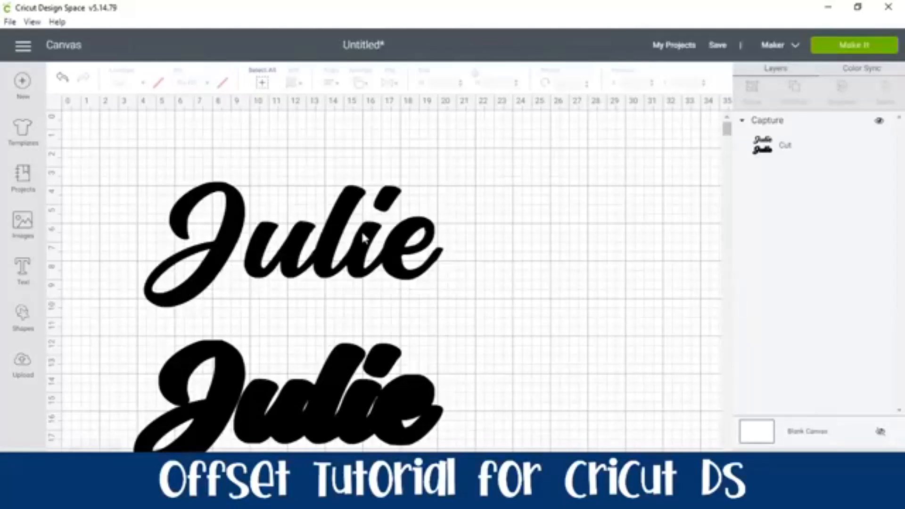
Move the Capture image up near the canvas's top edge and stretch it unproportionally to about 16.549 by 16.286 cm.
{"action": "left_click", "coordinate": [363, 237]}
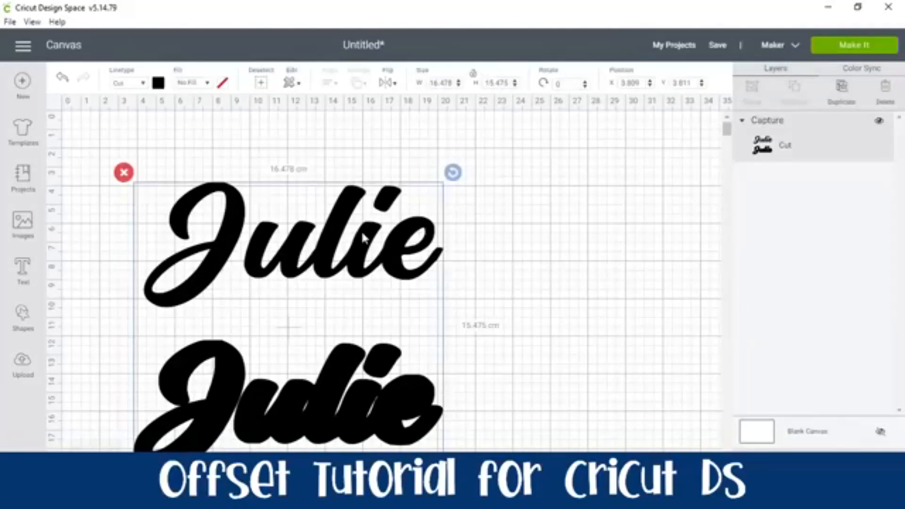
{"action": "left_click_drag", "start_coordinate": [364, 237], "coordinate": [358, 179]}
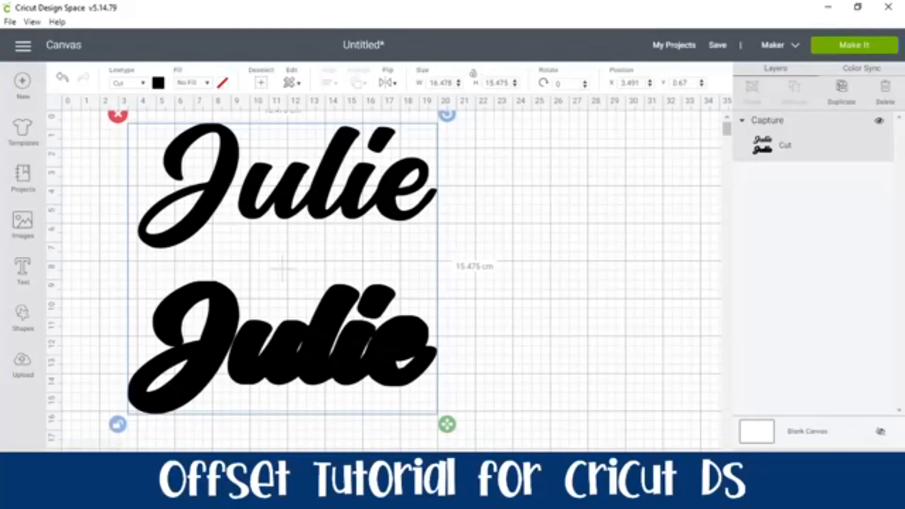
{"action": "left_click_drag", "start_coordinate": [448, 424], "coordinate": [527, 497]}
{"action": "left_click_drag", "start_coordinate": [505, 439], "coordinate": [450, 441]}
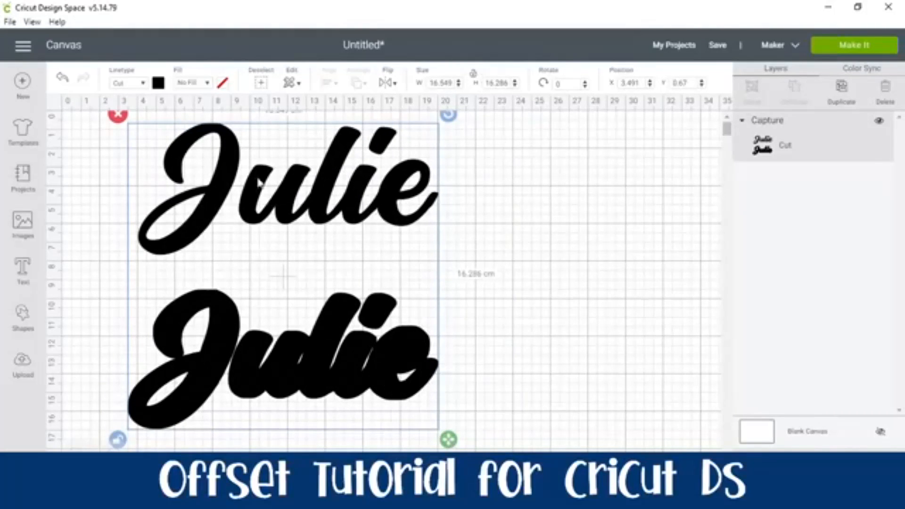
Keep the Capture image's linetype as Cut and set its material color to dark red.
{"action": "left_click", "coordinate": [143, 84]}
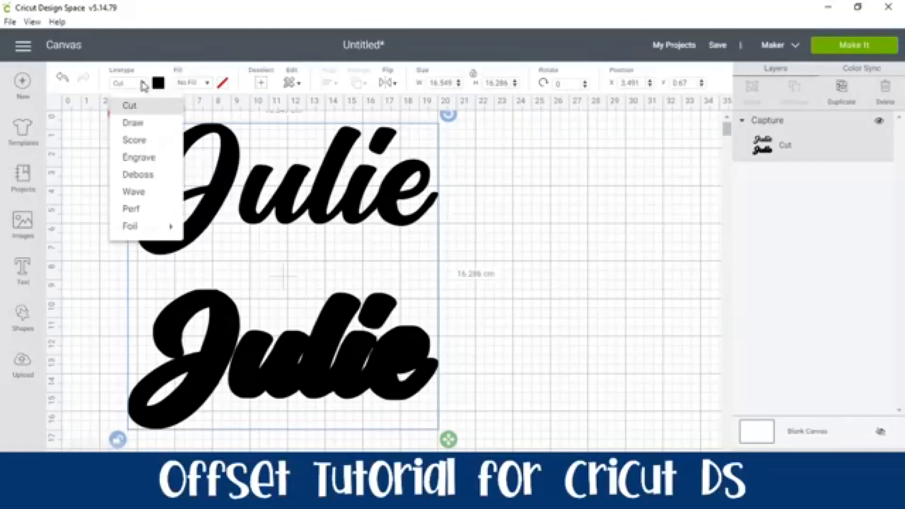
{"action": "left_click", "coordinate": [139, 107]}
{"action": "left_click", "coordinate": [163, 89]}
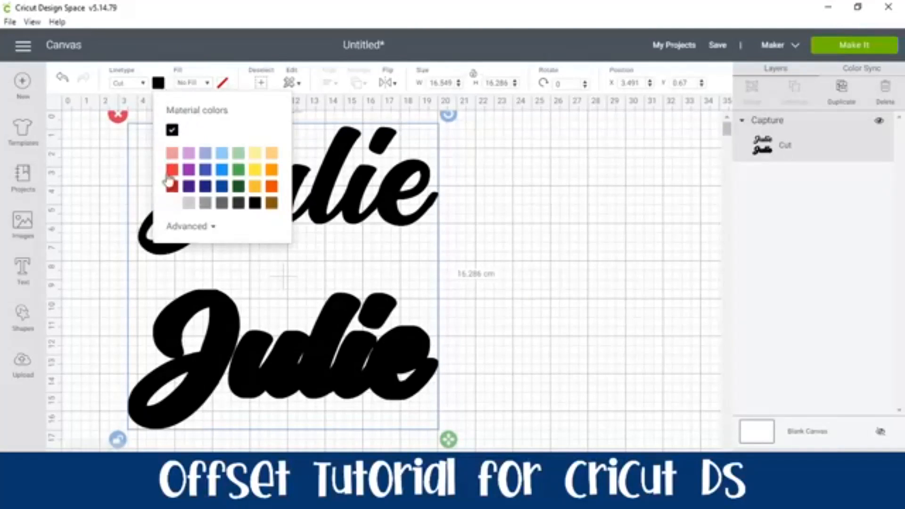
{"action": "left_click", "coordinate": [173, 187]}
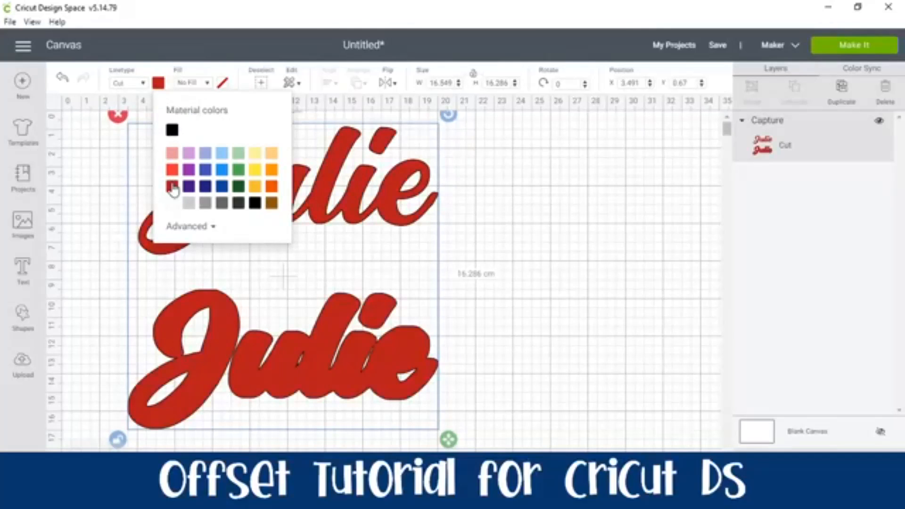
{"action": "left_click", "coordinate": [528, 255]}
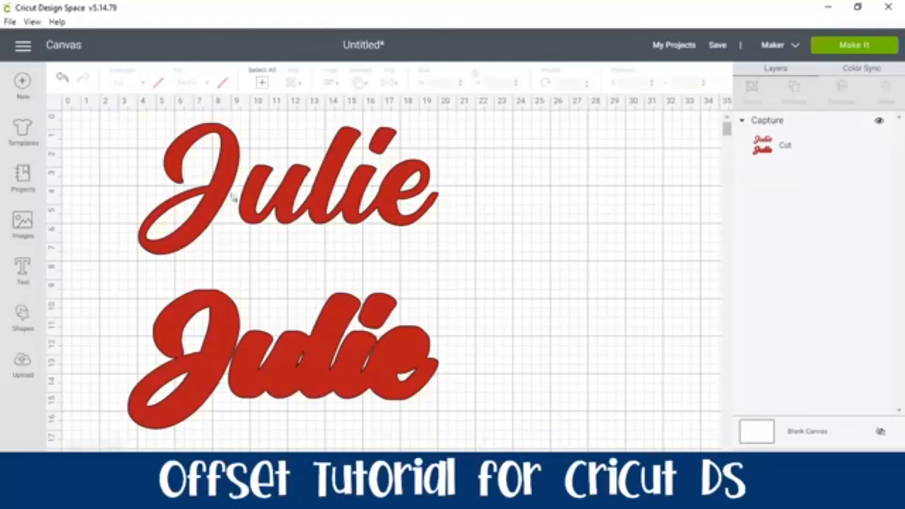
Reposition the red Capture image at about X 5.15 and Y 1.87, and view the original names in Silhouette Studio.
{"action": "left_click_drag", "start_coordinate": [358, 351], "coordinate": [389, 372]}
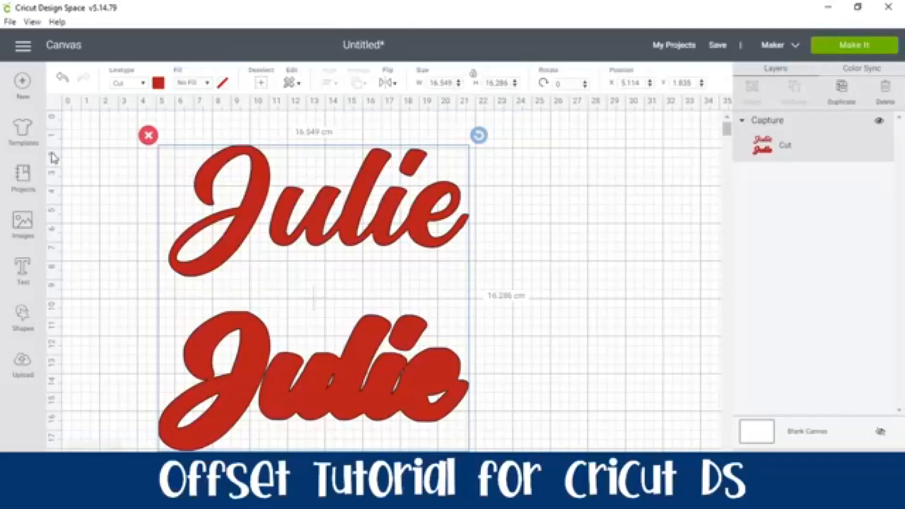
{"action": "left_click", "coordinate": [300, 85]}
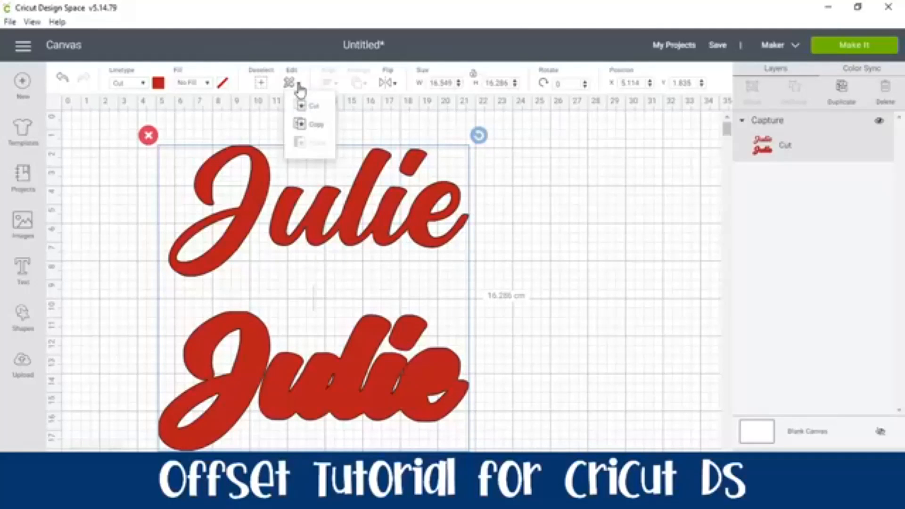
{"action": "left_click", "coordinate": [568, 166]}
{"action": "left_click", "coordinate": [349, 345]}
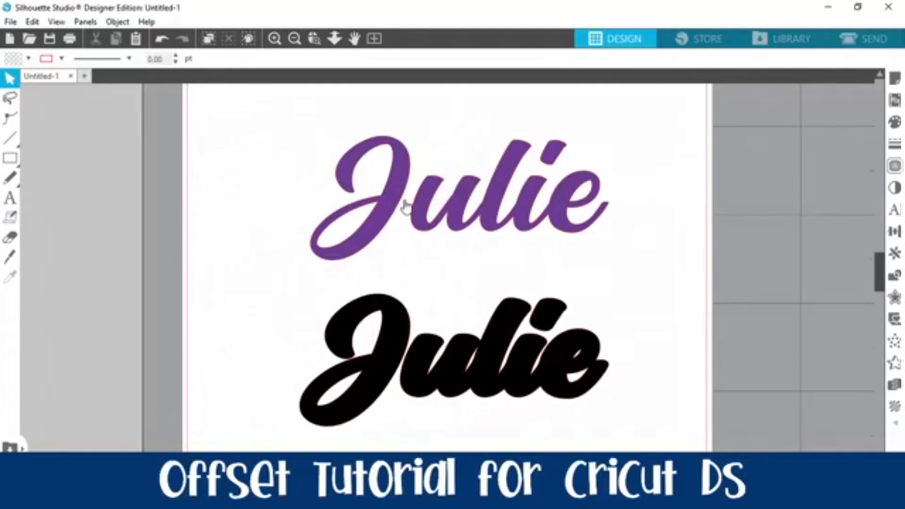
{"action": "left_click", "coordinate": [406, 495]}
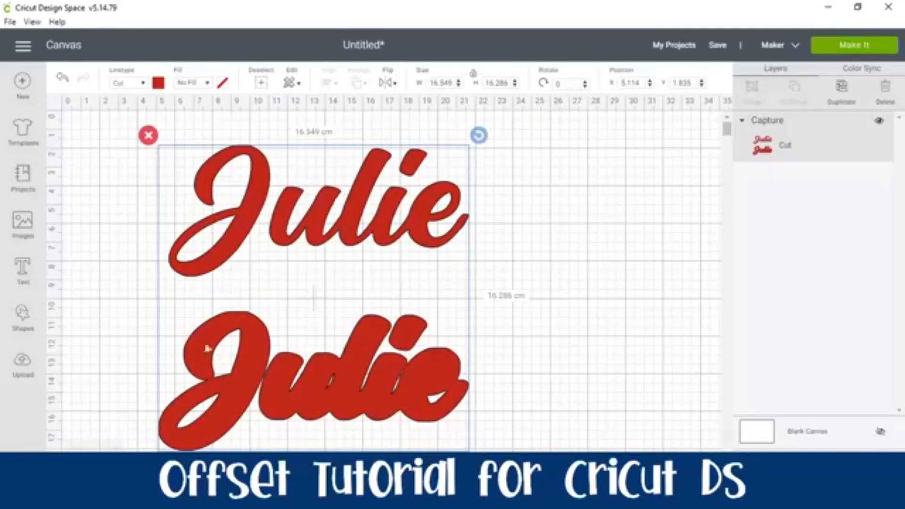
{"action": "scroll", "coordinate": [327, 253], "scroll_direction": "down", "scroll_amount": 1}
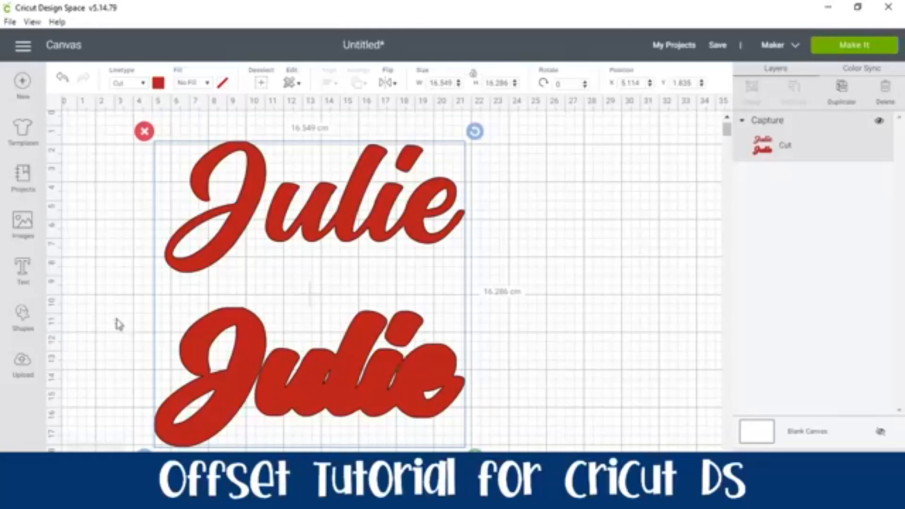
{"action": "mouse_move", "coordinate": [315, 189]}
{"action": "left_mouse_down"}
{"action": "mouse_move", "coordinate": [313, 220]}
{"action": "mouse_move", "coordinate": [317, 189]}
{"action": "left_mouse_up"}
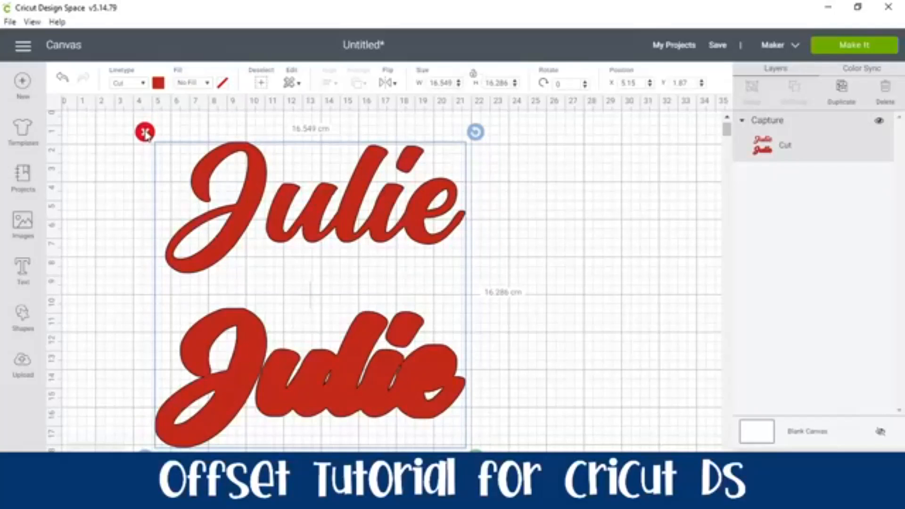
Switch to Snipping Tool over the Silhouette Studio design and capture only the purple name.
{"action": "left_click", "coordinate": [148, 495]}
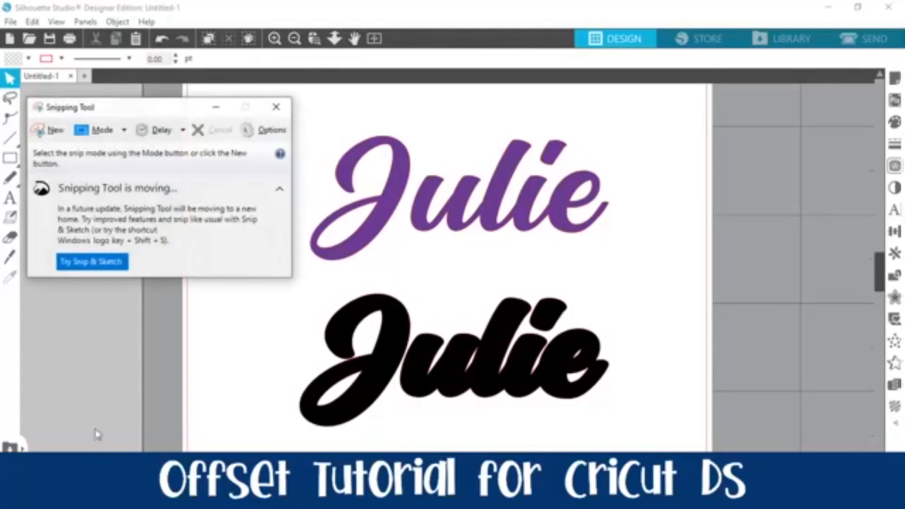
{"action": "left_click", "coordinate": [51, 127]}
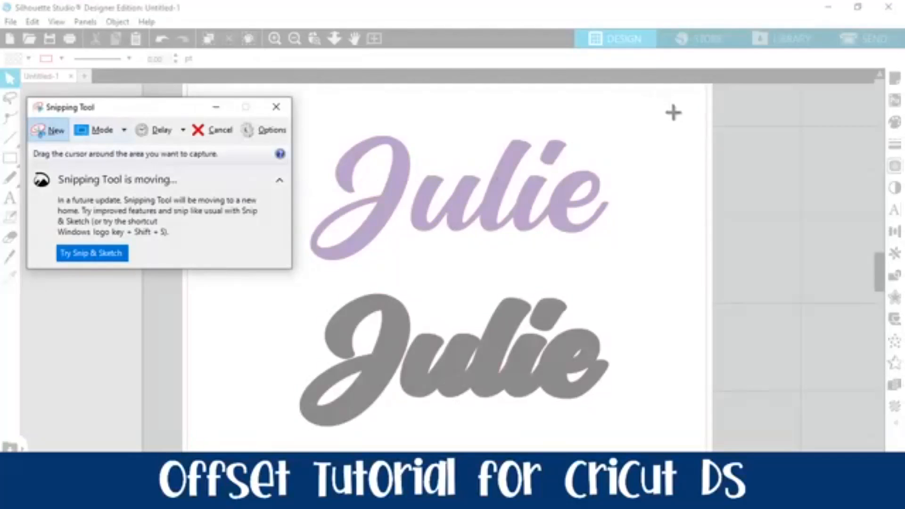
{"action": "left_click_drag", "start_coordinate": [645, 119], "coordinate": [292, 277]}
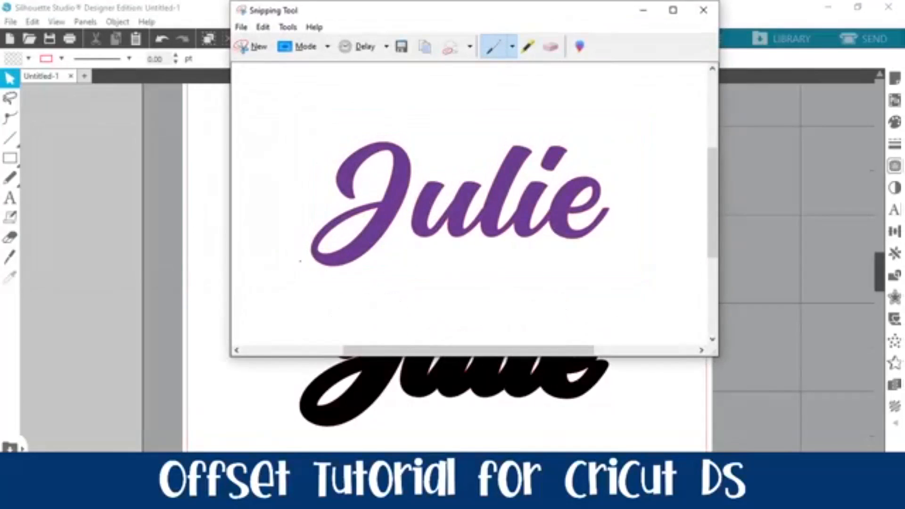
Save the purple name snip to the Desktop as a PNG file called name.
{"action": "key", "text": "ctrl+s"}
{"action": "left_click", "coordinate": [325, 186]}
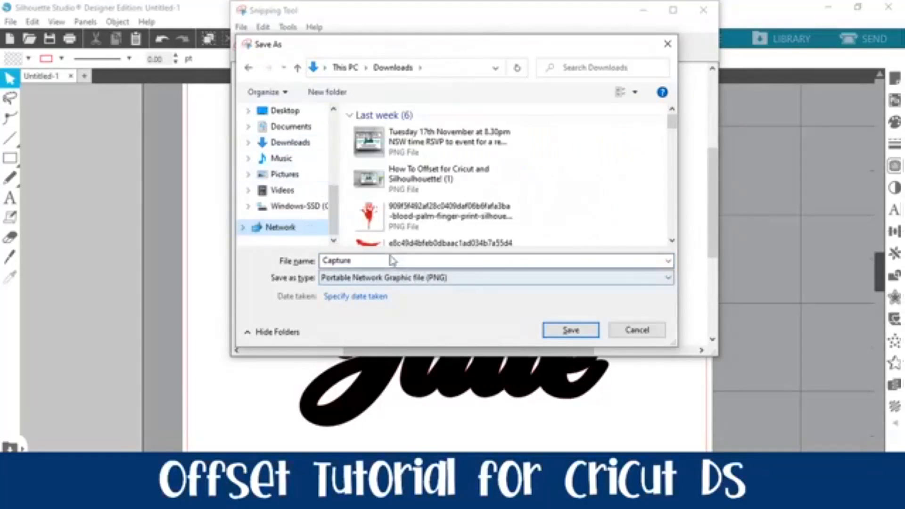
{"action": "left_click", "coordinate": [287, 111]}
{"action": "left_click_drag", "start_coordinate": [367, 261], "coordinate": [158, 251]}
{"action": "type", "text": "name"}
{"action": "key", "text": "Return"}
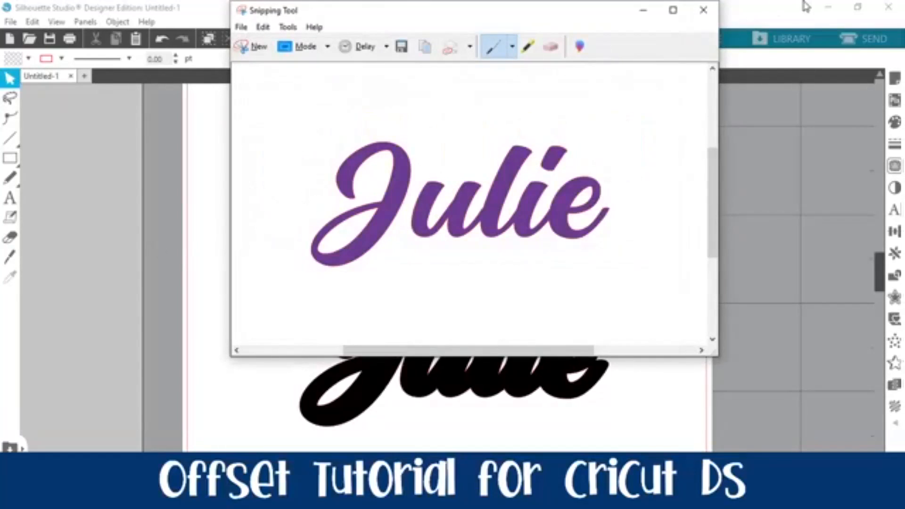
Take a new snip of only the black offset name and save it as offset.
{"action": "left_click", "coordinate": [256, 45]}
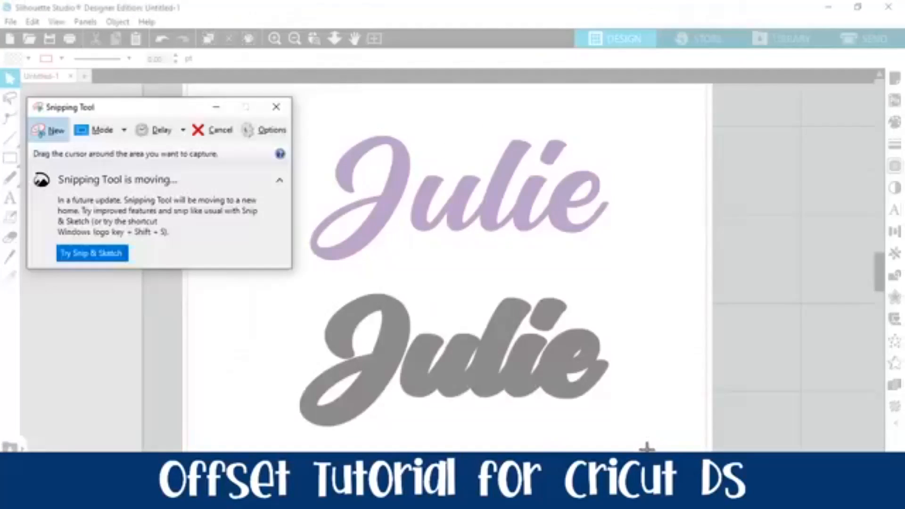
{"action": "left_click_drag", "start_coordinate": [647, 449], "coordinate": [271, 283]}
{"action": "key", "text": "ctrl+s"}
{"action": "type", "text": "offset"}
{"action": "key", "text": "Return"}
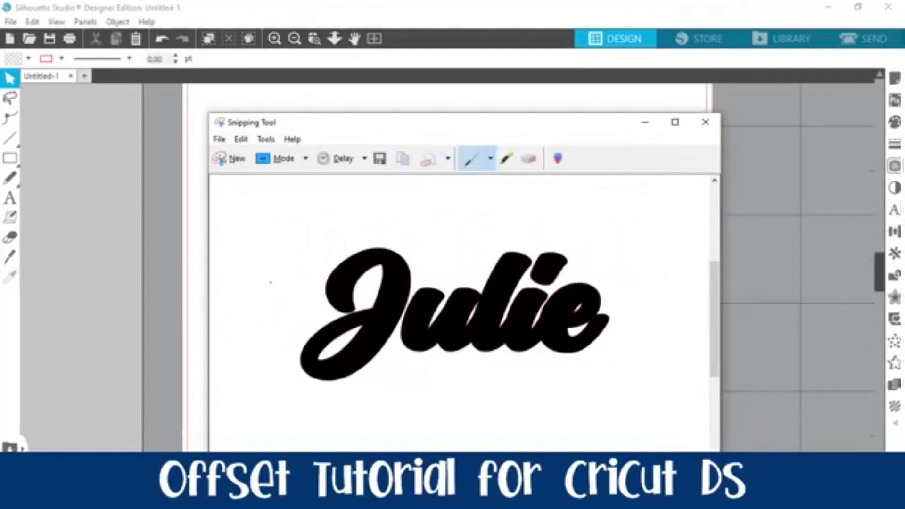
Switch back to Cricut Design Space and delete the red Capture image from the canvas.
{"action": "left_click", "coordinate": [645, 122]}
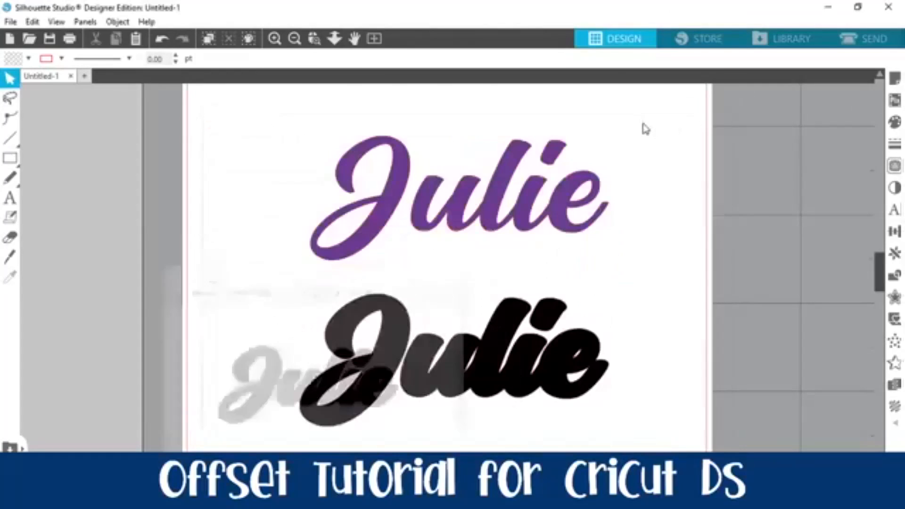
{"action": "left_click", "coordinate": [828, 7]}
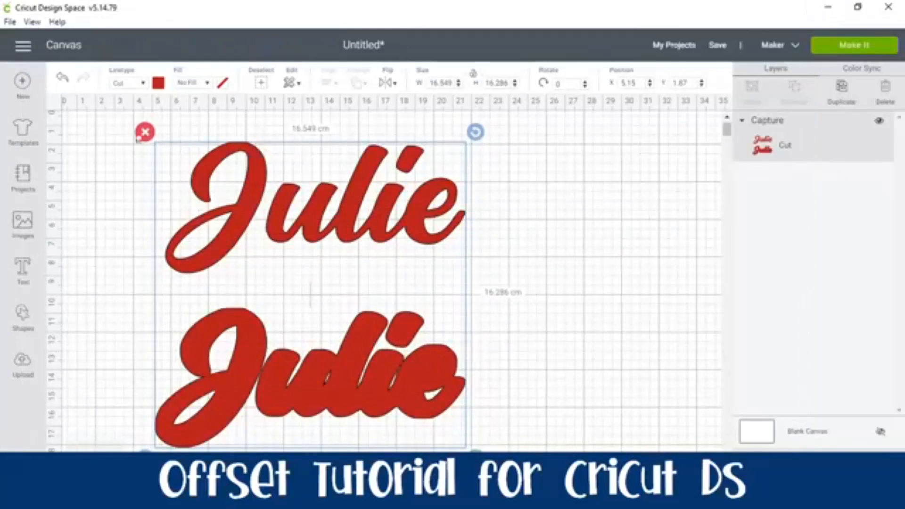
{"action": "left_click", "coordinate": [143, 135]}
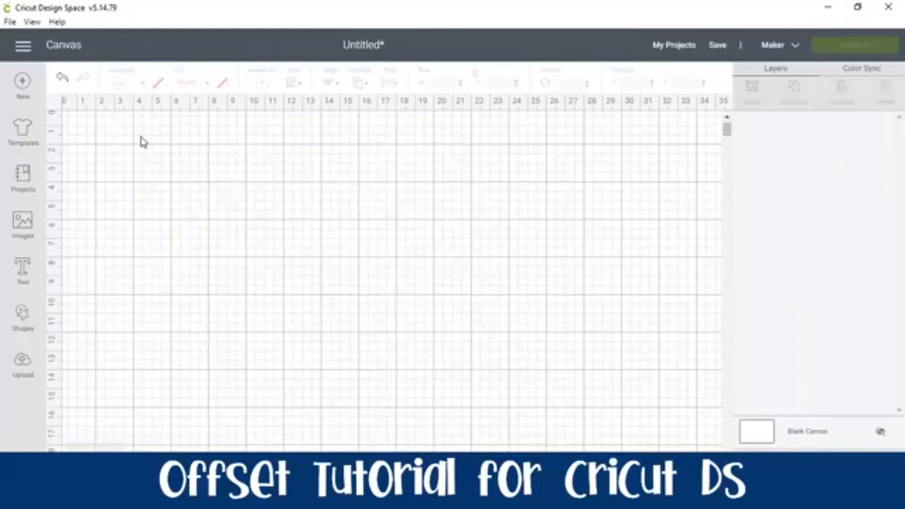
Upload the name image file from the Desktop and set its image type to Simple.
{"action": "left_click", "coordinate": [22, 373]}
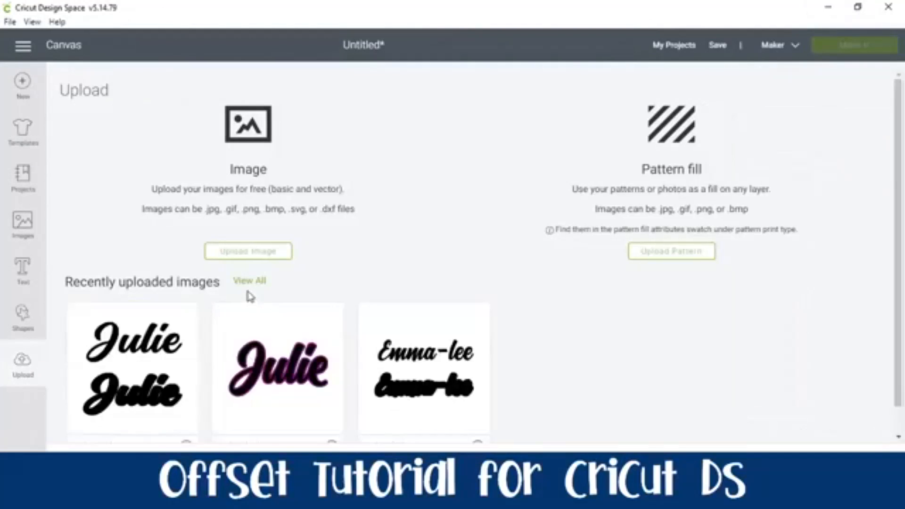
{"action": "left_click", "coordinate": [253, 256]}
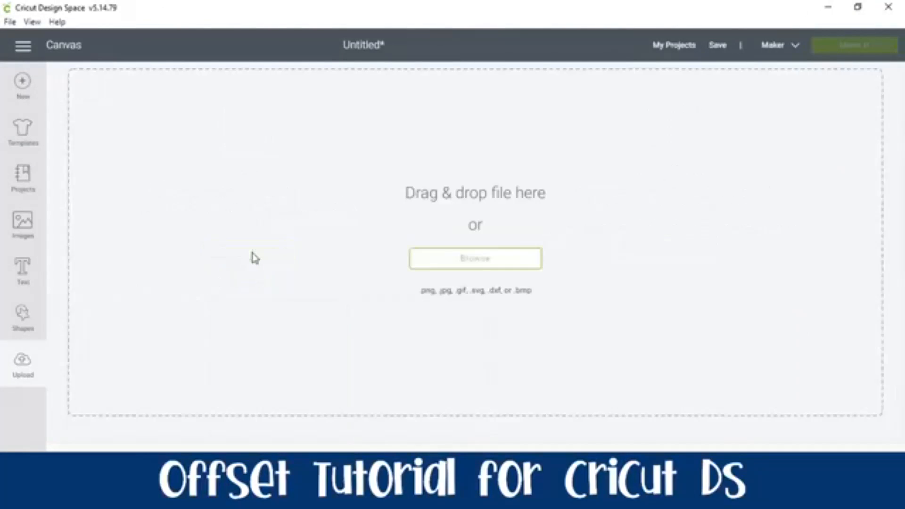
{"action": "left_click", "coordinate": [459, 262]}
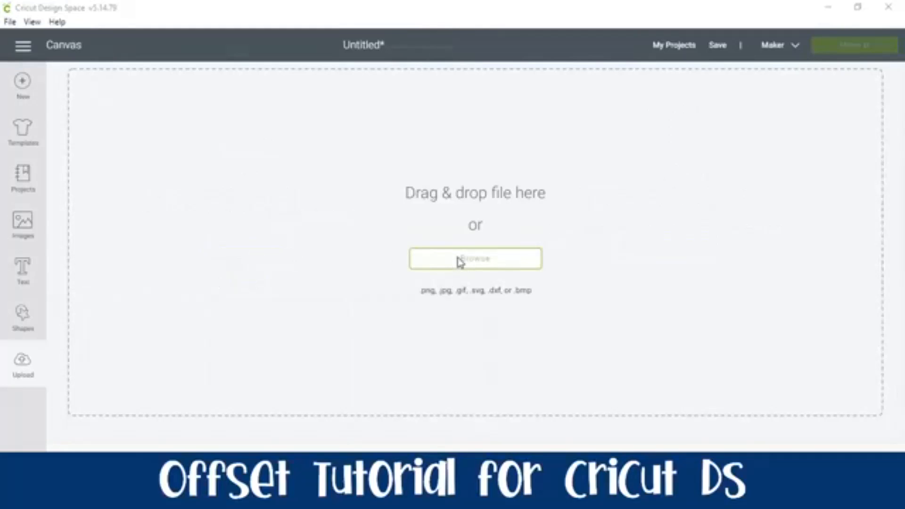
{"action": "left_click_drag", "start_coordinate": [444, 135], "coordinate": [442, 197]}
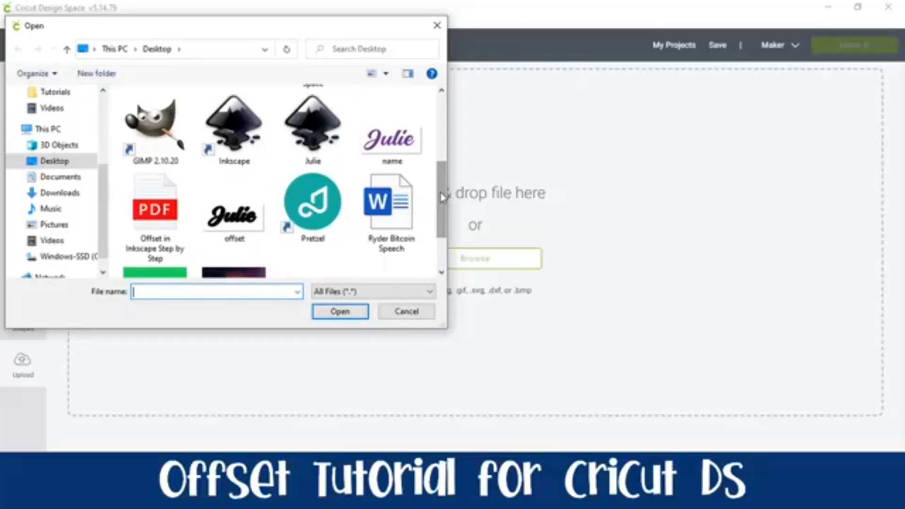
{"action": "double_click", "coordinate": [399, 136]}
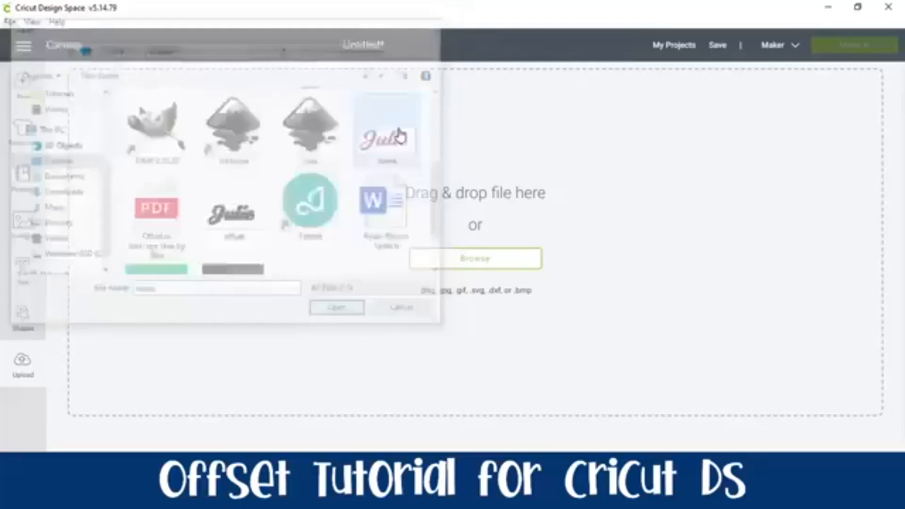
{"action": "left_click", "coordinate": [607, 208]}
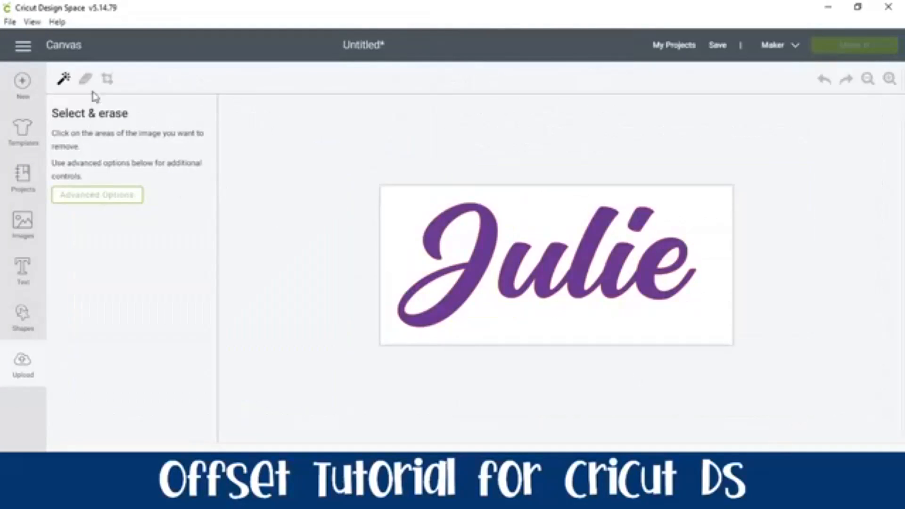
Erase the white background and the enclosed area in the J, and save the name as a Cut image.
{"action": "left_click", "coordinate": [402, 211]}
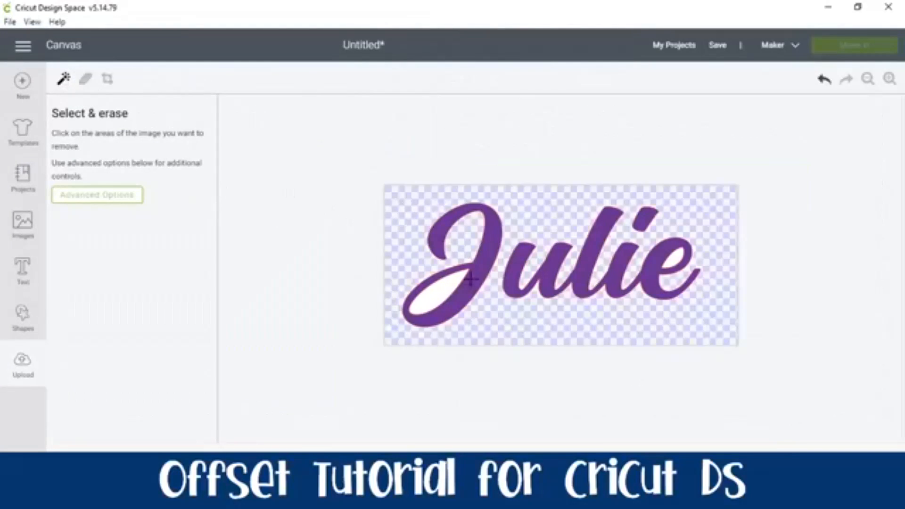
{"action": "left_click", "coordinate": [450, 285]}
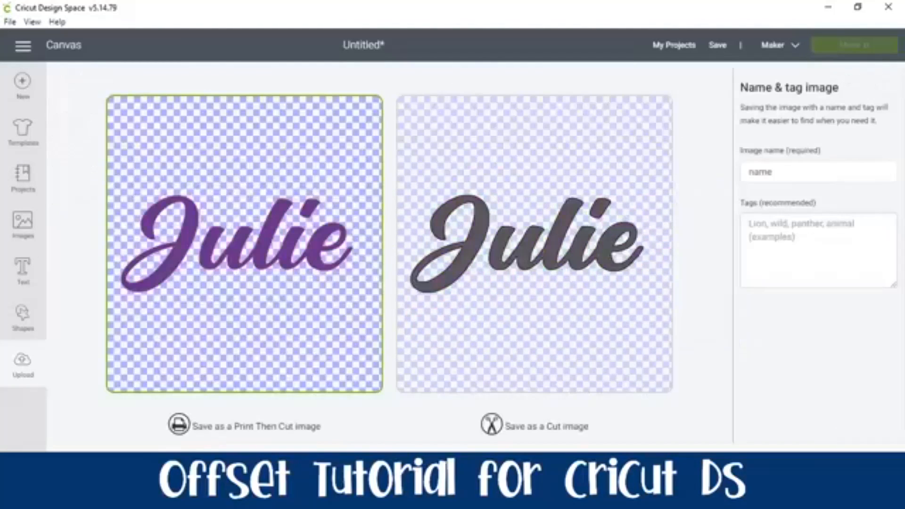
{"action": "left_click", "coordinate": [556, 245]}
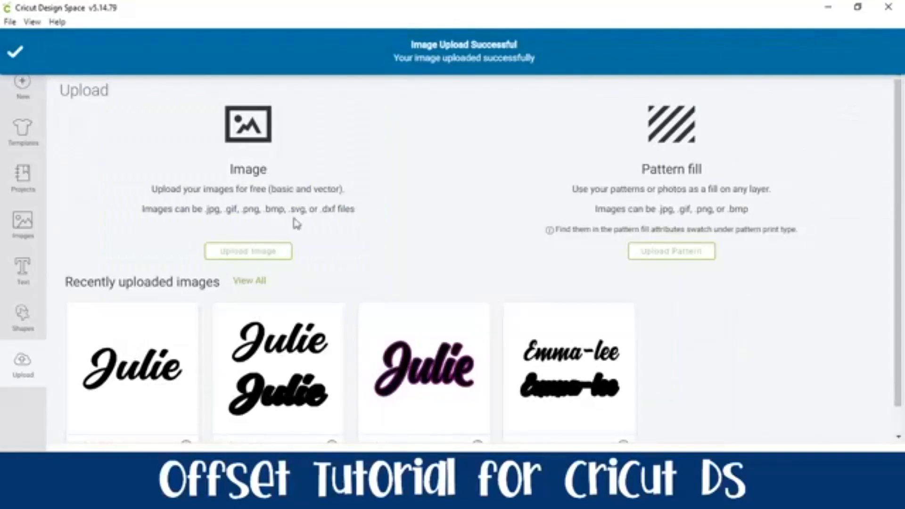
Upload the offset image file from the Desktop with the Simple image type and continue to background removal.
{"action": "left_click", "coordinate": [269, 254]}
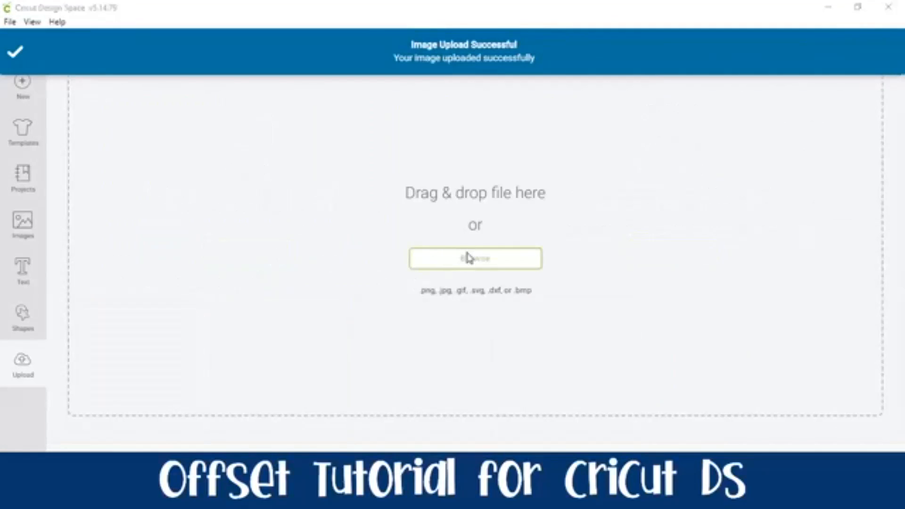
{"action": "left_click", "coordinate": [469, 258]}
{"action": "scroll", "coordinate": [437, 120], "scroll_direction": "down", "scroll_amount": 5}
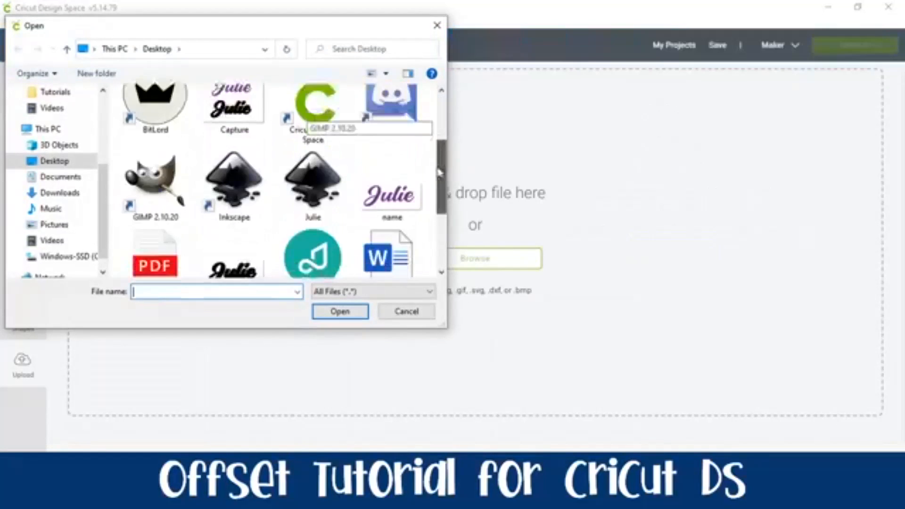
{"action": "double_click", "coordinate": [222, 218]}
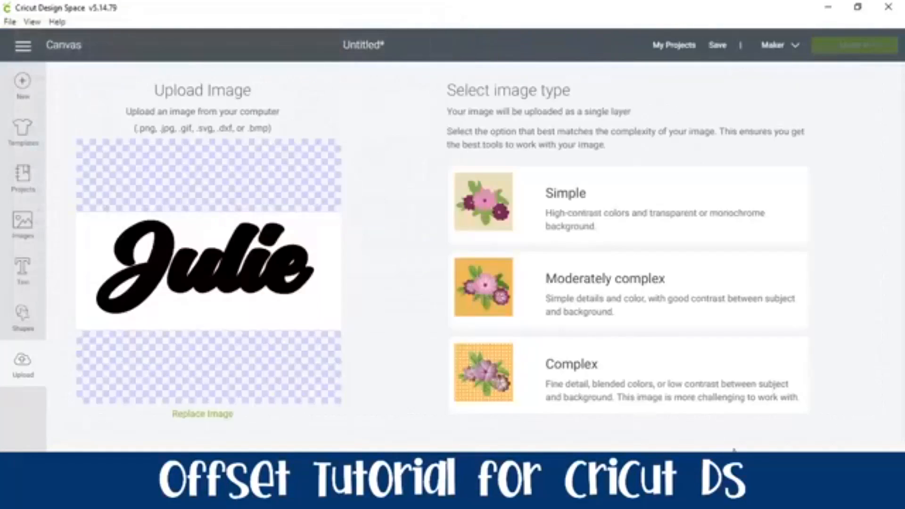
{"action": "left_click", "coordinate": [596, 203]}
{"action": "left_click", "coordinate": [821, 450]}
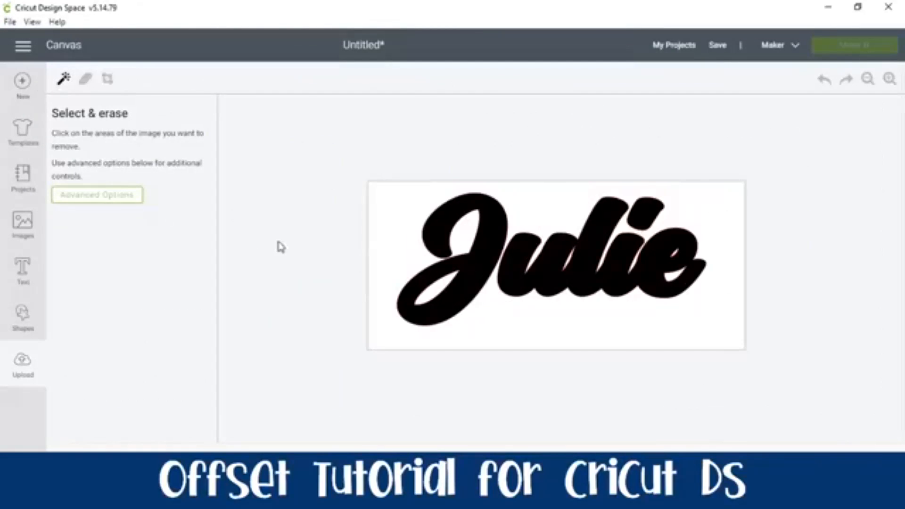
Erase the white background and enclosed areas in the J and e of the offset, and save it as a Cut image.
{"action": "left_click", "coordinate": [384, 221]}
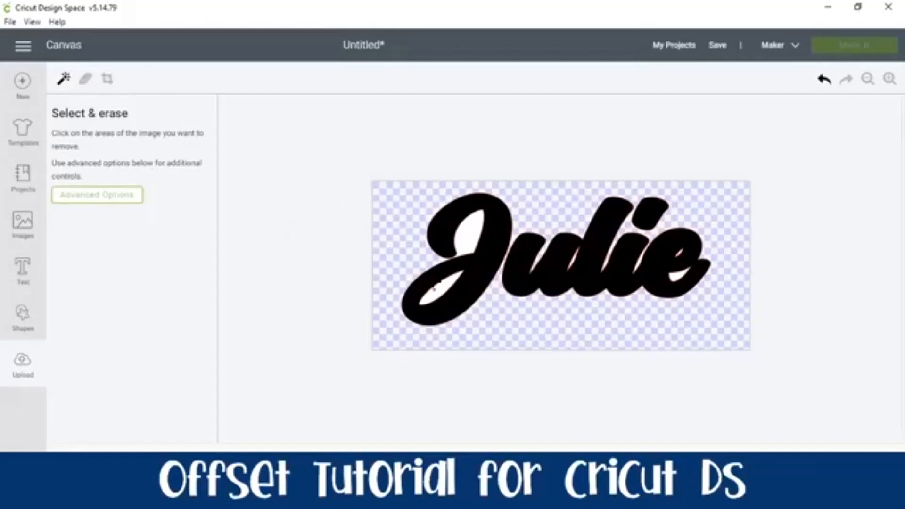
{"action": "left_click", "coordinate": [434, 292]}
{"action": "left_click", "coordinate": [469, 240]}
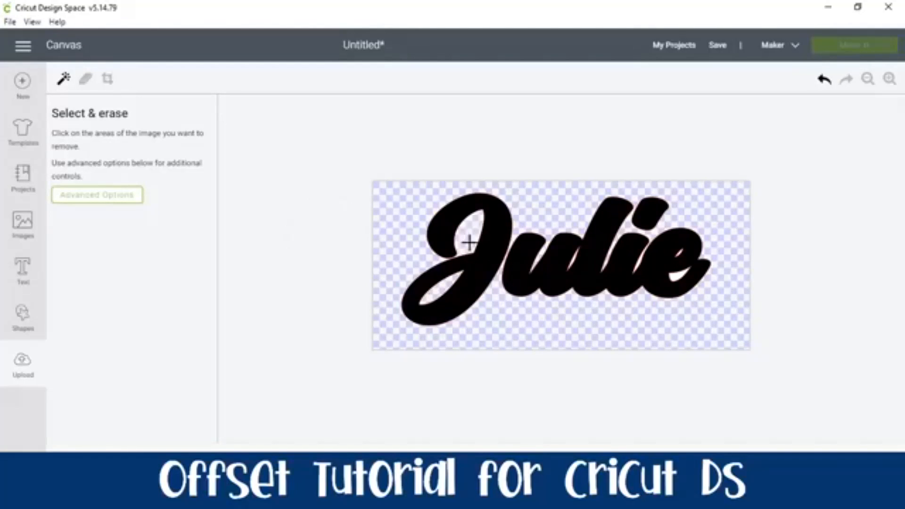
{"action": "left_click", "coordinate": [674, 276]}
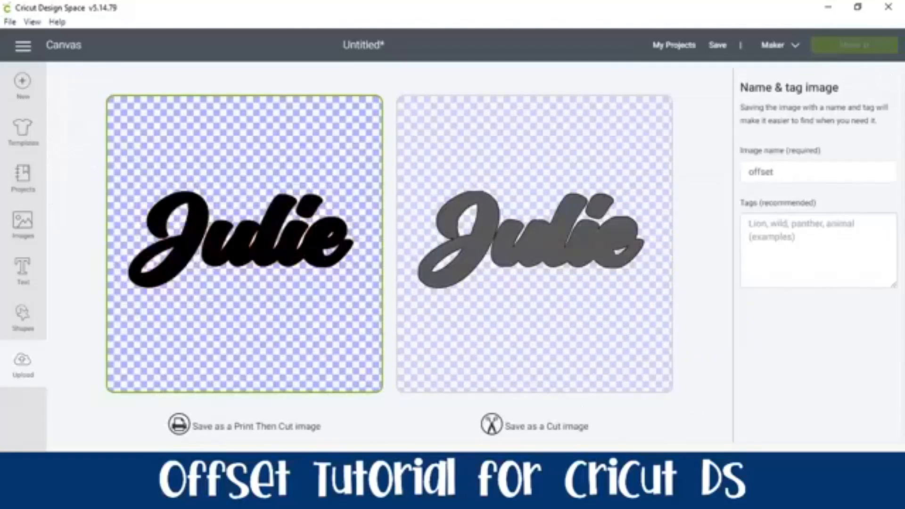
{"action": "left_click", "coordinate": [582, 309]}
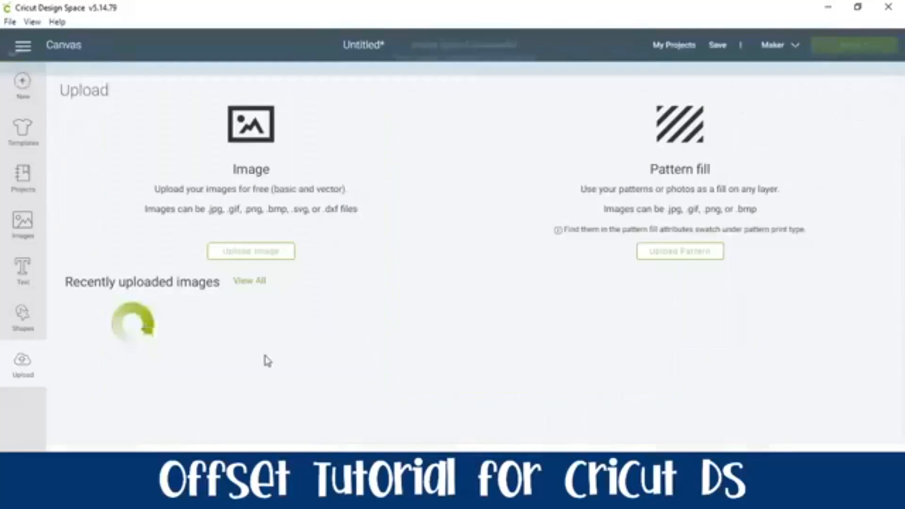
Insert the uploaded name and offset cut images onto the canvas.
{"action": "left_click", "coordinate": [278, 366]}
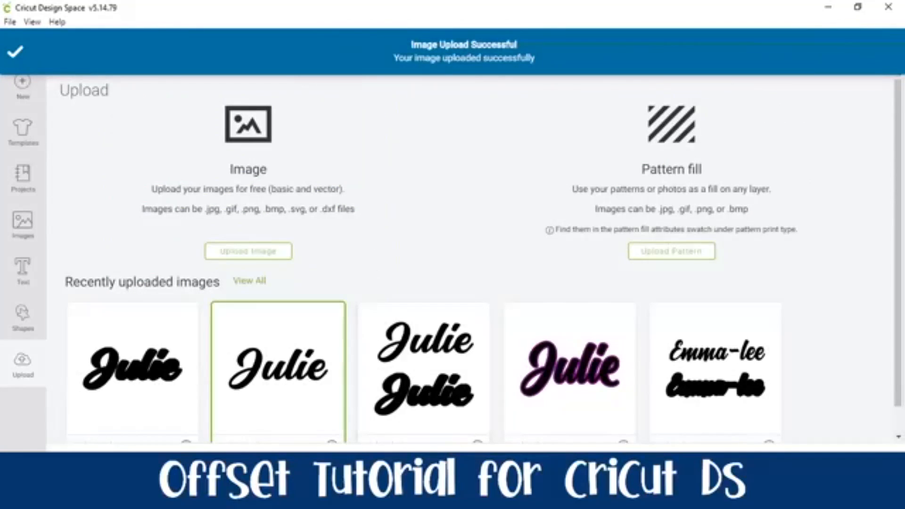
{"action": "left_click", "coordinate": [853, 469]}
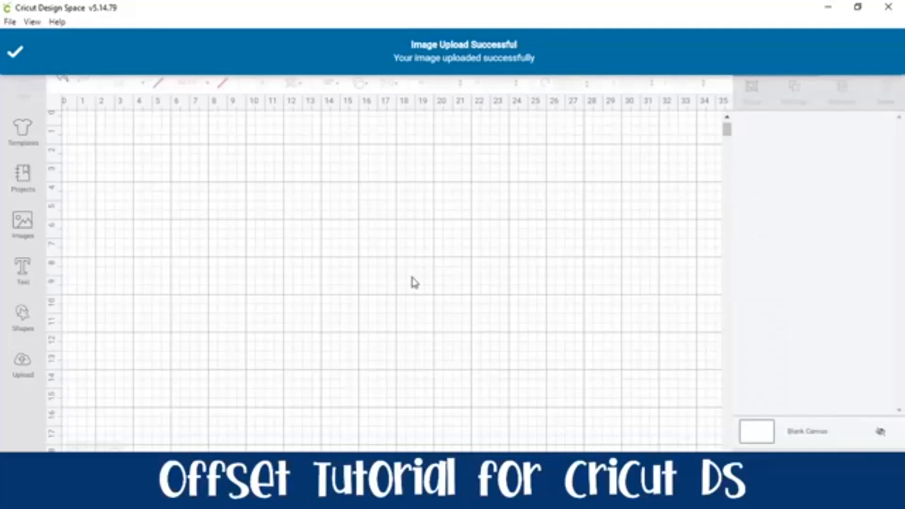
{"action": "left_click", "coordinate": [23, 363]}
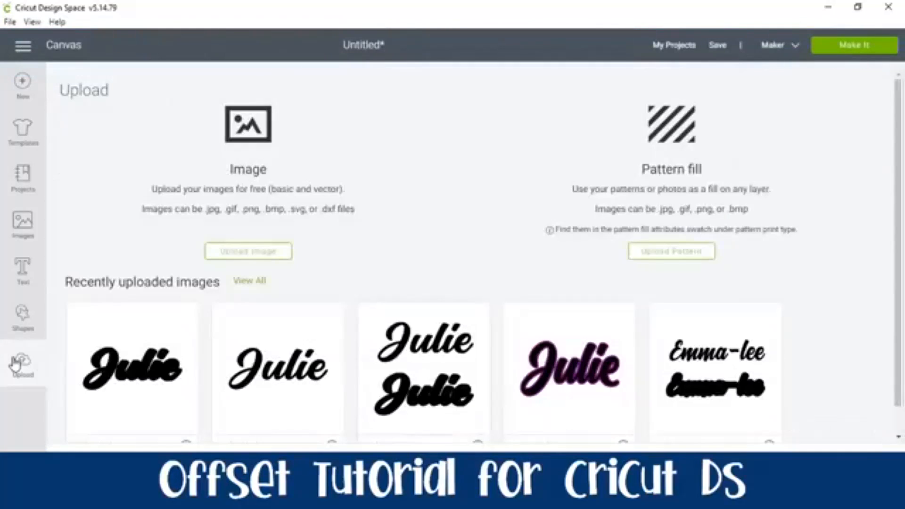
{"action": "left_click", "coordinate": [125, 382]}
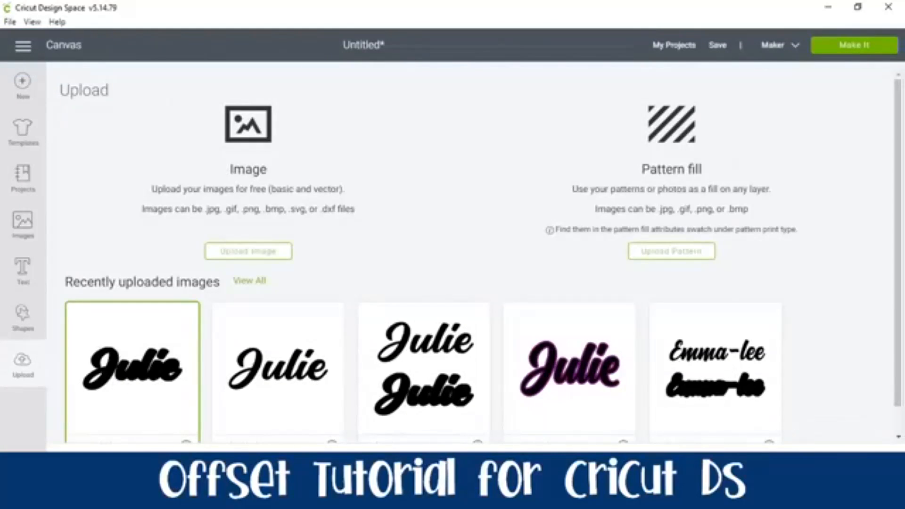
{"action": "left_click", "coordinate": [853, 469]}
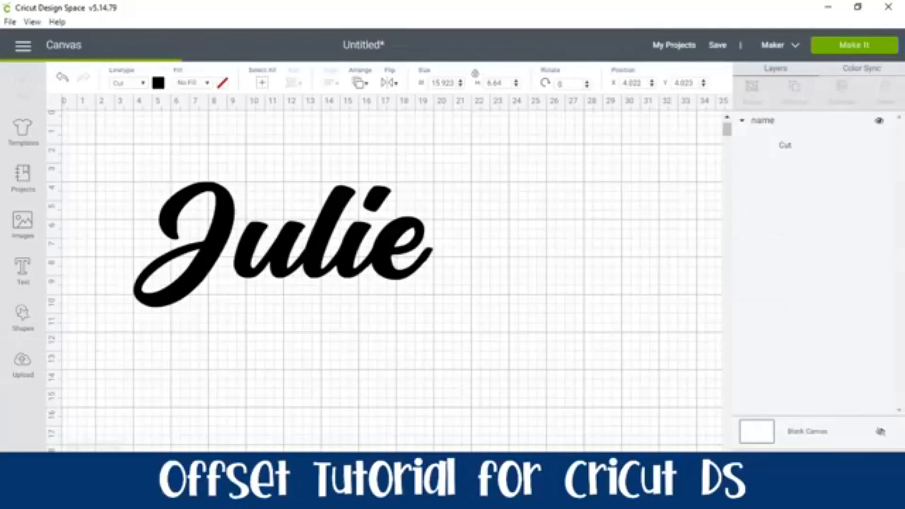
Arrange the two images on the canvas with the offset directly below the name and a gap between them.
{"action": "scroll", "coordinate": [491, 377], "scroll_direction": "down", "scroll_amount": 5}
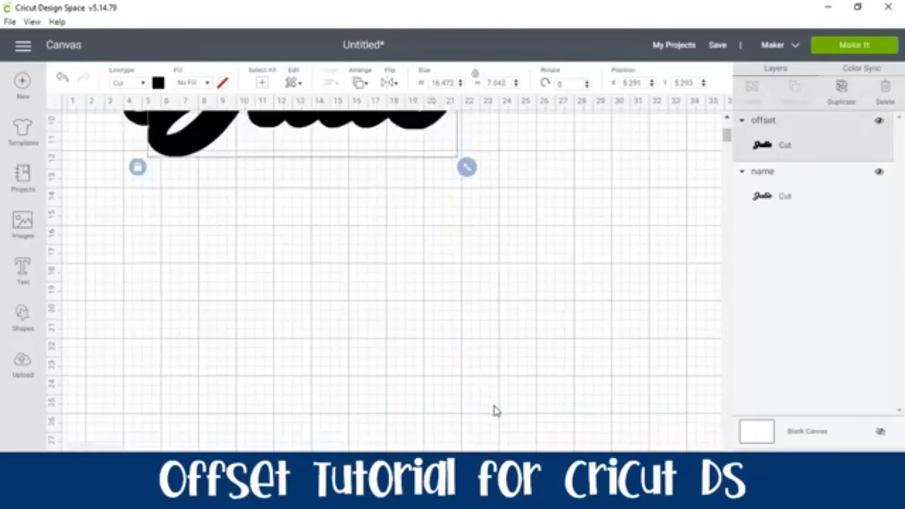
{"action": "scroll", "coordinate": [495, 411], "scroll_direction": "up", "scroll_amount": 2}
{"action": "scroll", "coordinate": [370, 237], "scroll_direction": "up", "scroll_amount": 3}
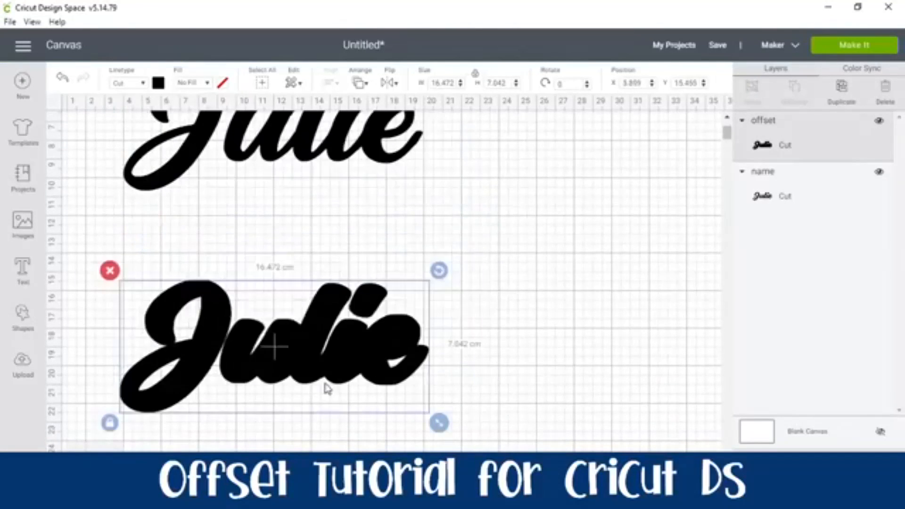
{"action": "left_click_drag", "start_coordinate": [366, 134], "coordinate": [366, 210]}
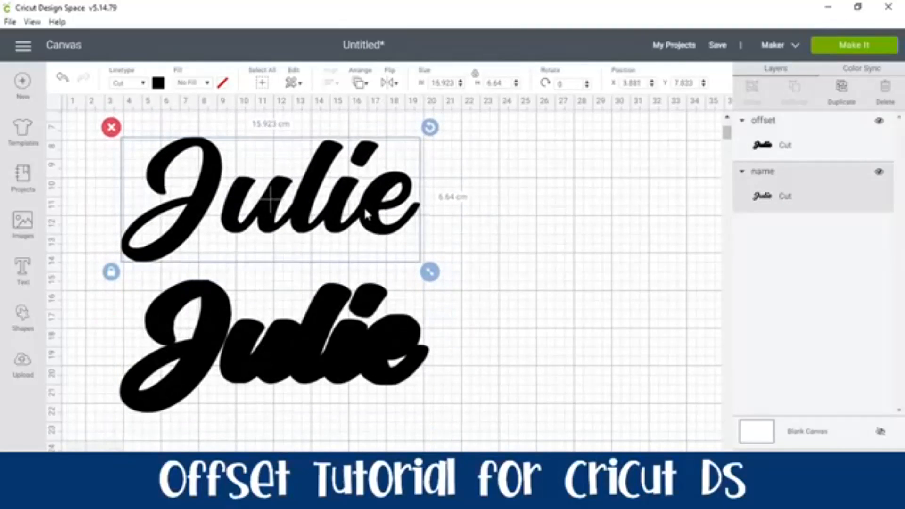
{"action": "left_click_drag", "start_coordinate": [341, 343], "coordinate": [341, 350]}
{"action": "left_click", "coordinate": [584, 329]}
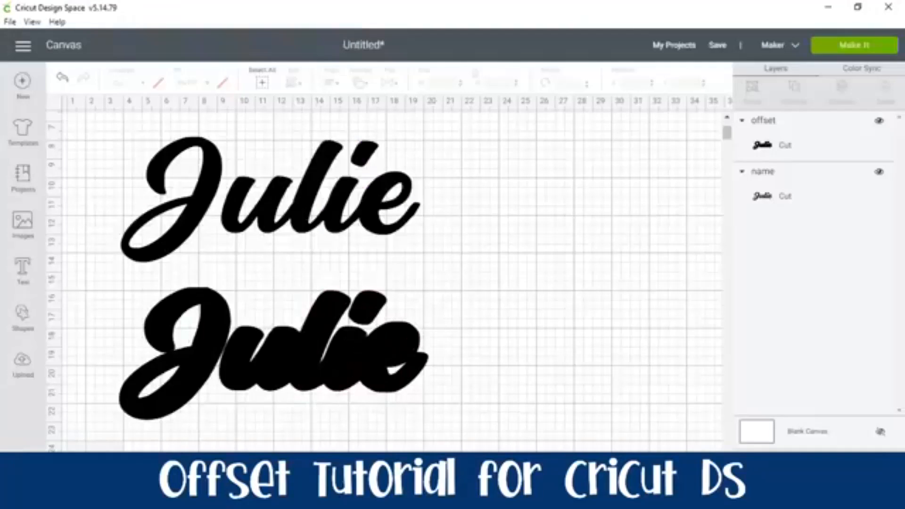
{"action": "left_click_drag", "start_coordinate": [225, 383], "coordinate": [222, 403]}
{"action": "left_click", "coordinate": [293, 210]}
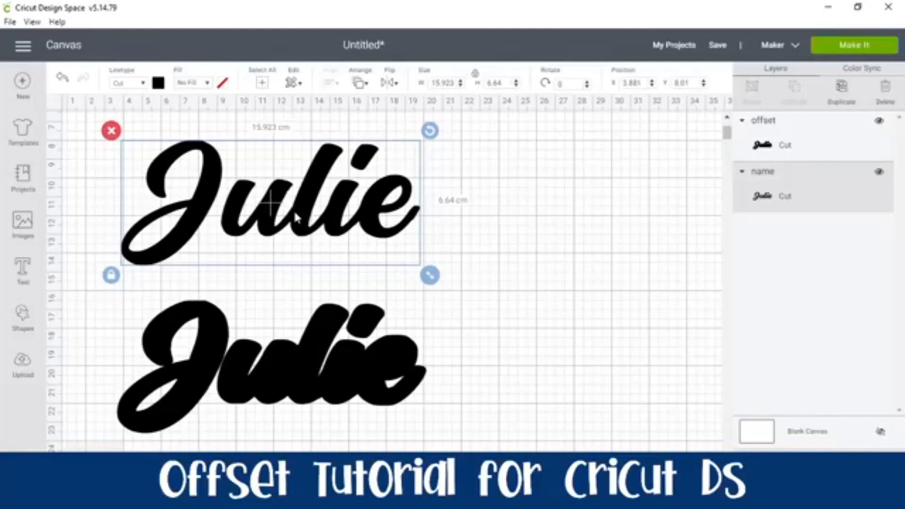
{"action": "left_click", "coordinate": [220, 404]}
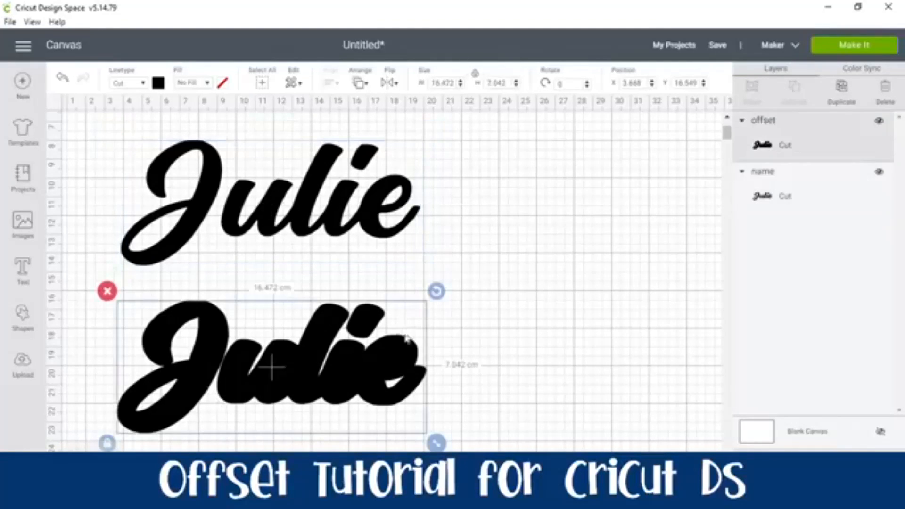
{"action": "left_click", "coordinate": [538, 359]}
{"action": "left_click_drag", "start_coordinate": [457, 418], "coordinate": [229, 171]}
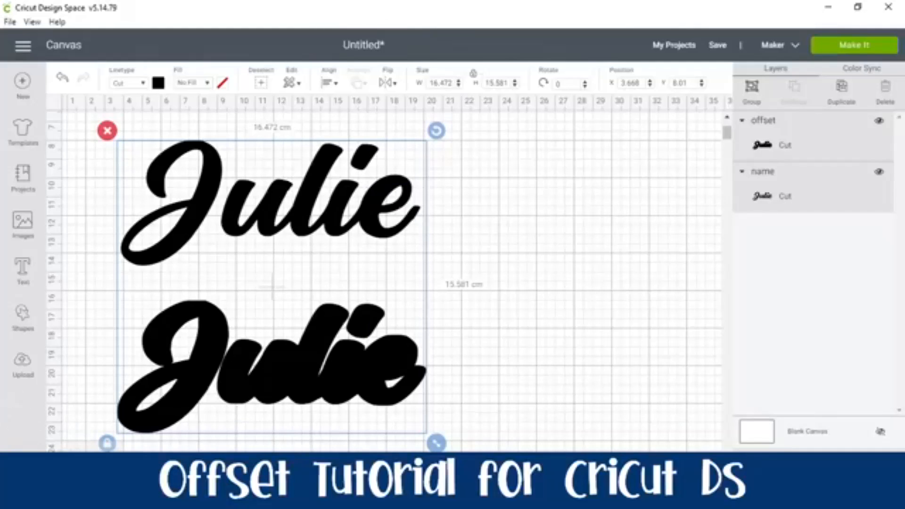
{"action": "left_click", "coordinate": [512, 243]}
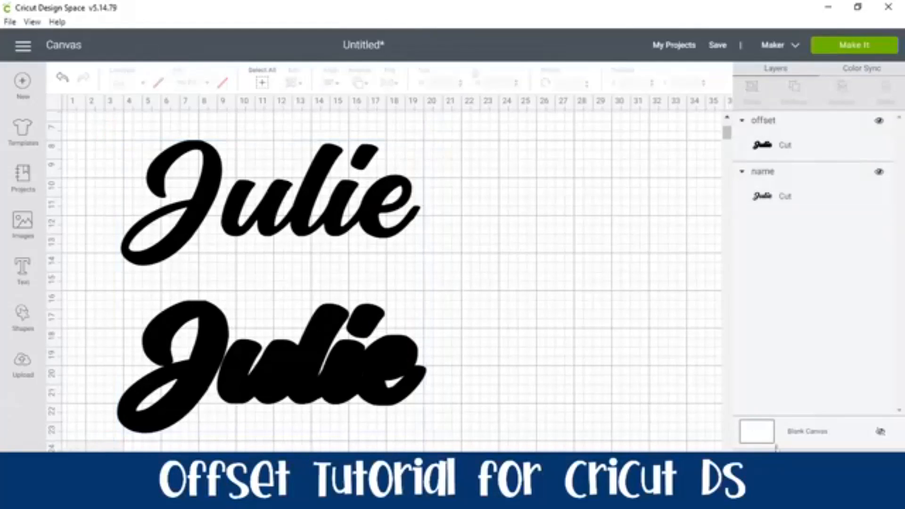
Nudge the offset to about X 3.6, Y 16.44 and the name to about X 4.13, Y 8.54.
{"action": "left_click", "coordinate": [320, 231]}
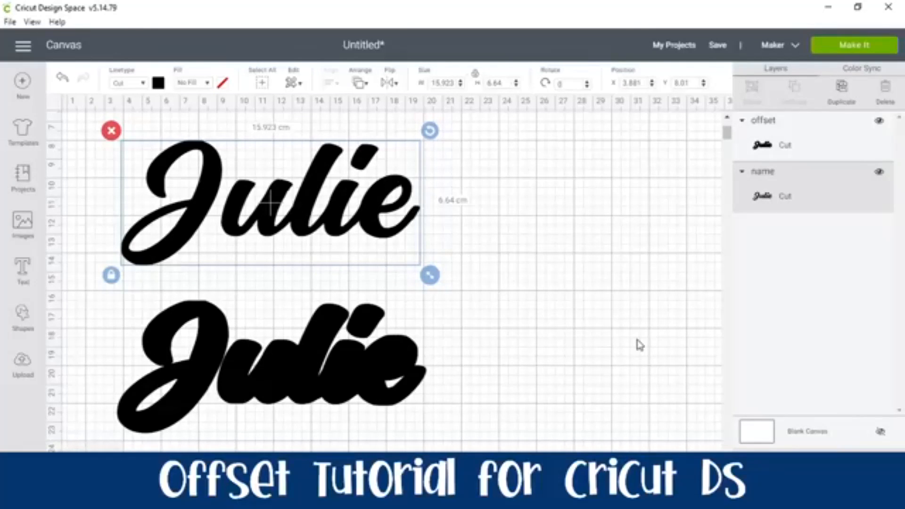
{"action": "left_click", "coordinate": [258, 372]}
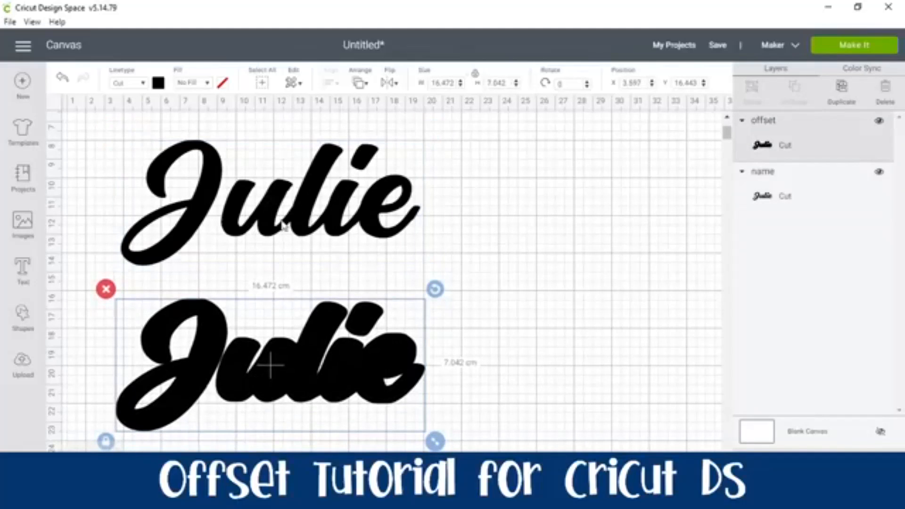
{"action": "left_click", "coordinate": [284, 225]}
{"action": "left_click_drag", "start_coordinate": [284, 226], "coordinate": [289, 235]}
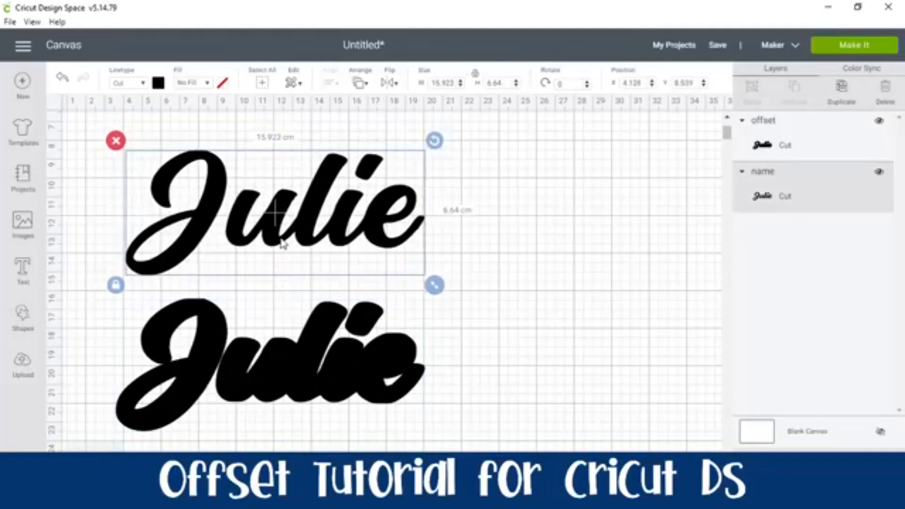
{"action": "left_click", "coordinate": [549, 335]}
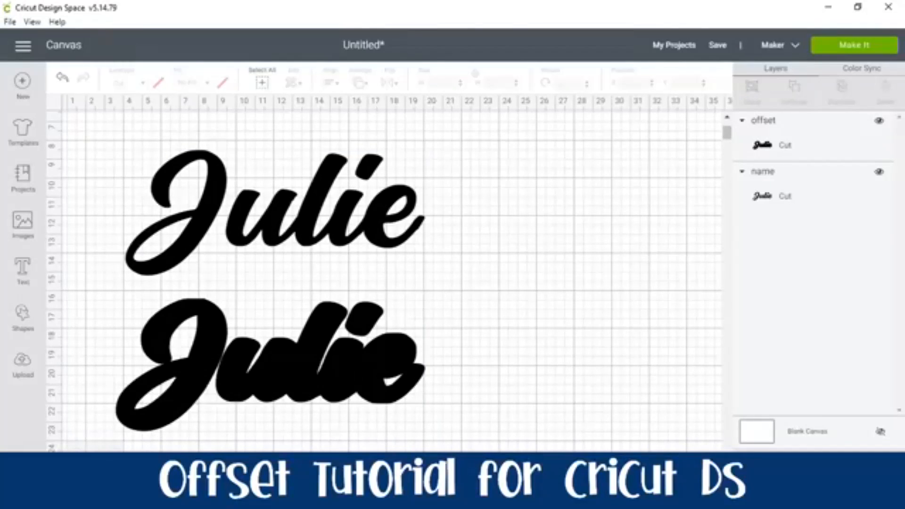
Switch to Chrome and search Google for "snipping tool on Mac" in a new tab.
{"action": "key", "text": "alt+Tab"}
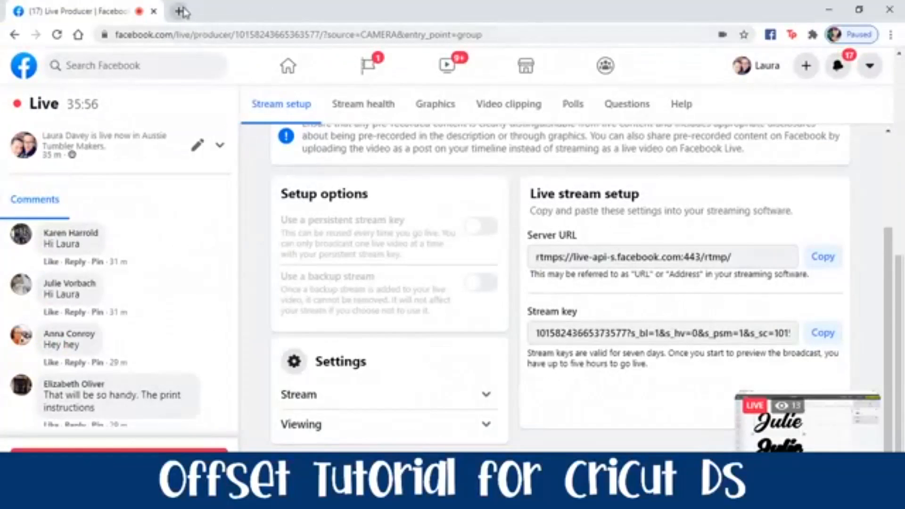
{"action": "left_click", "coordinate": [181, 11]}
{"action": "type", "text": "sni"}
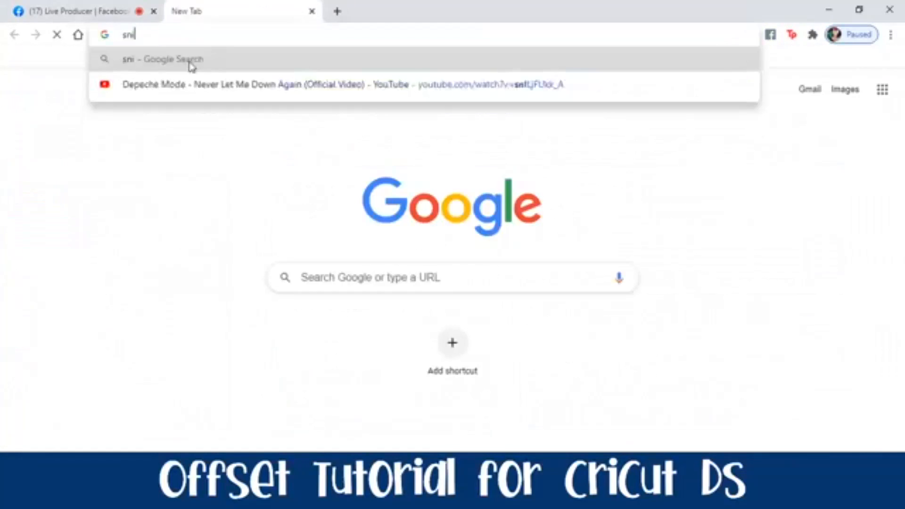
{"action": "type", "text": "pping tool in"}
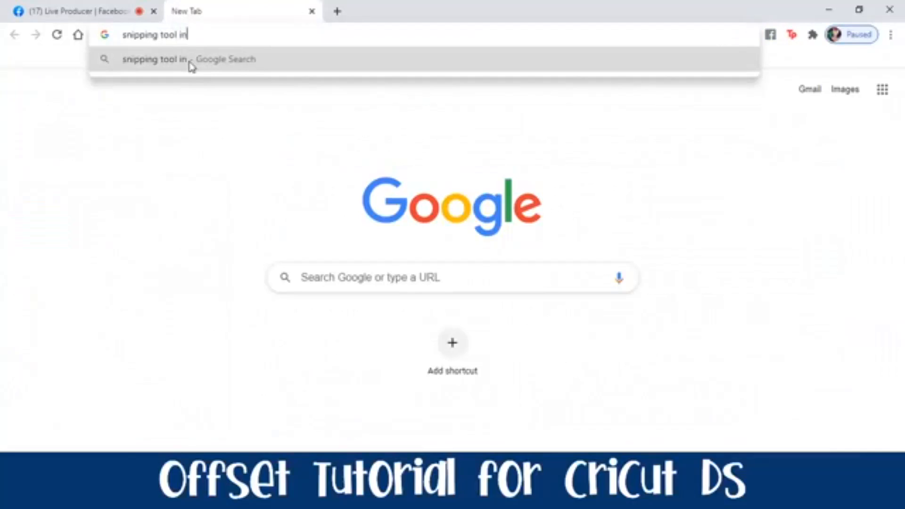
{"action": "key", "text": "BackSpace"}
{"action": "key", "text": "BackSpace"}
{"action": "type", "text": "on Mac"}
{"action": "key", "text": "Return"}
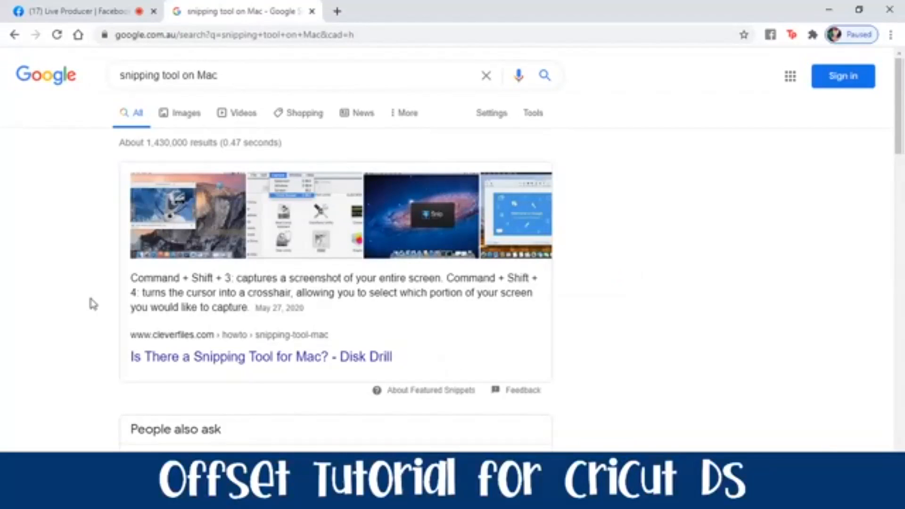
Highlight the featured snippet's sentence about capturing a selected portion of the screen on a Mac, and clear the highlight.
{"action": "scroll", "coordinate": [91, 299], "scroll_direction": "down", "scroll_amount": 1}
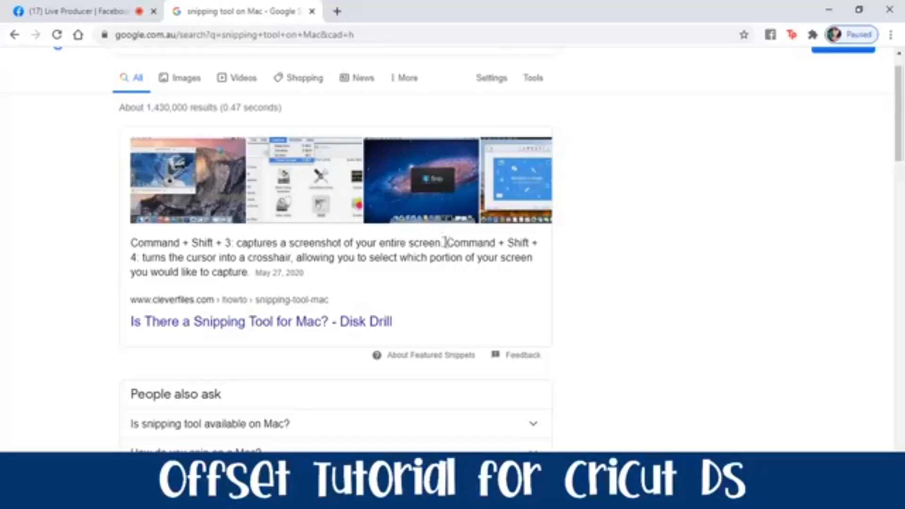
{"action": "left_click_drag", "start_coordinate": [445, 243], "coordinate": [254, 282]}
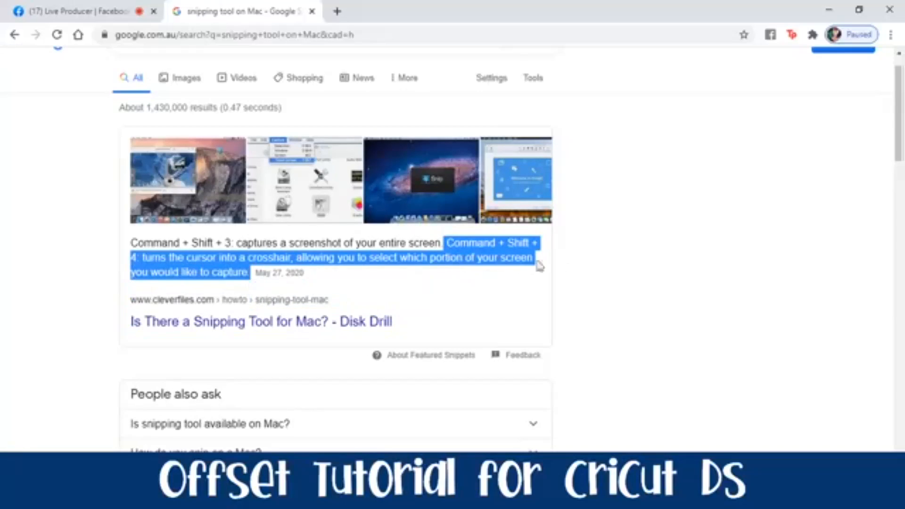
{"action": "left_click", "coordinate": [579, 268]}
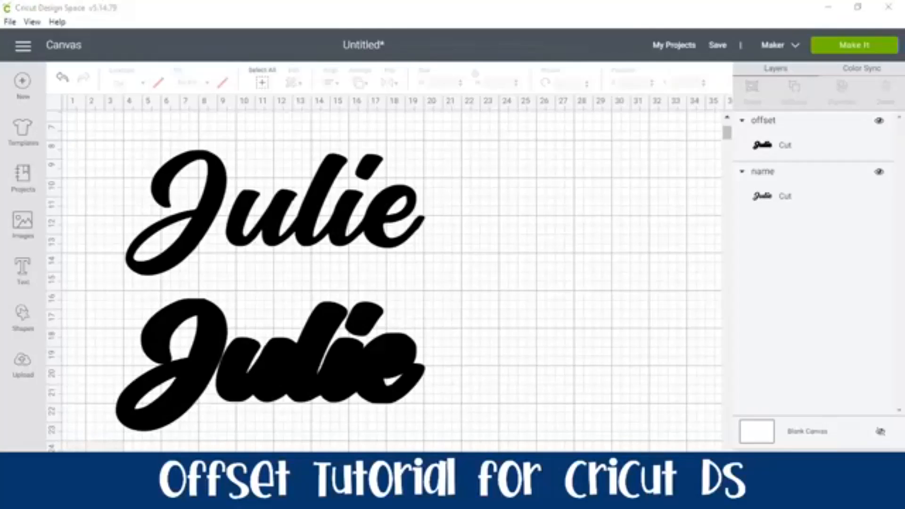
{"action": "key", "text": "super+alt+d"}
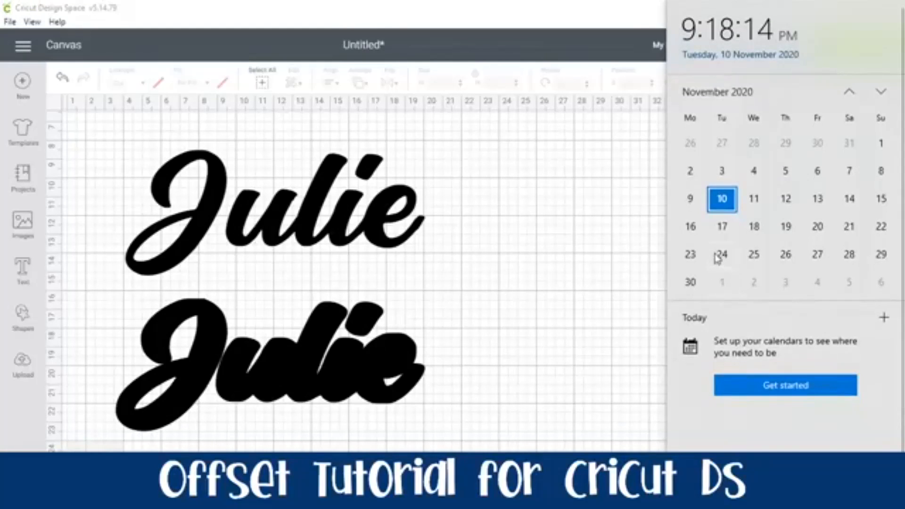
{"action": "left_click", "coordinate": [611, 354]}
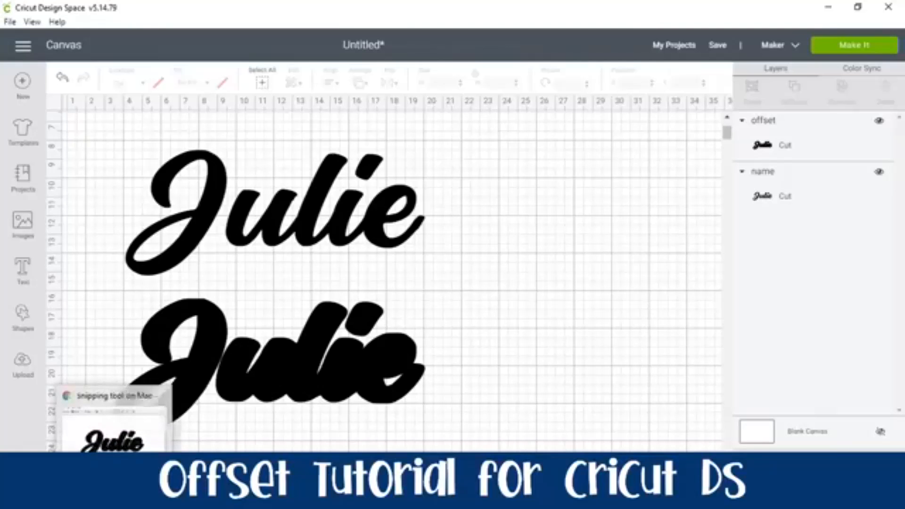
Switch back to the Chrome window showing the Mac snipping tool search results.
{"action": "left_click", "coordinate": [81, 497]}
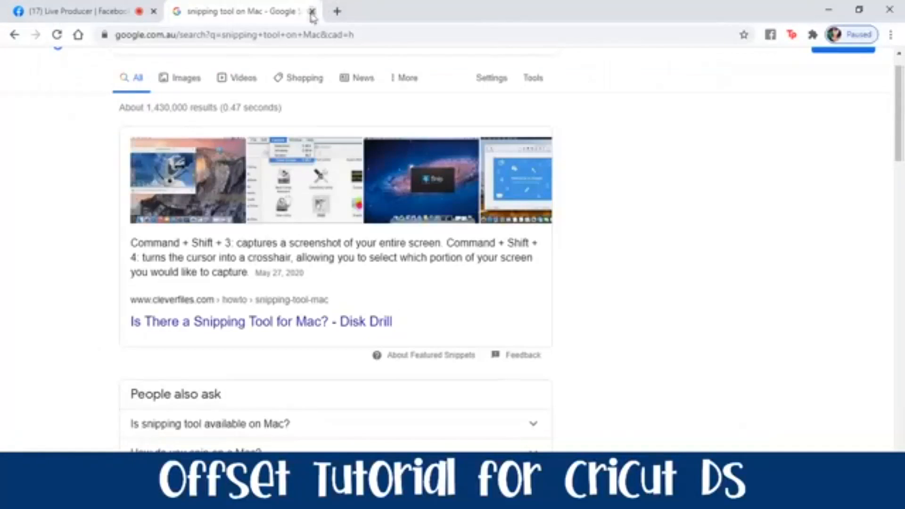